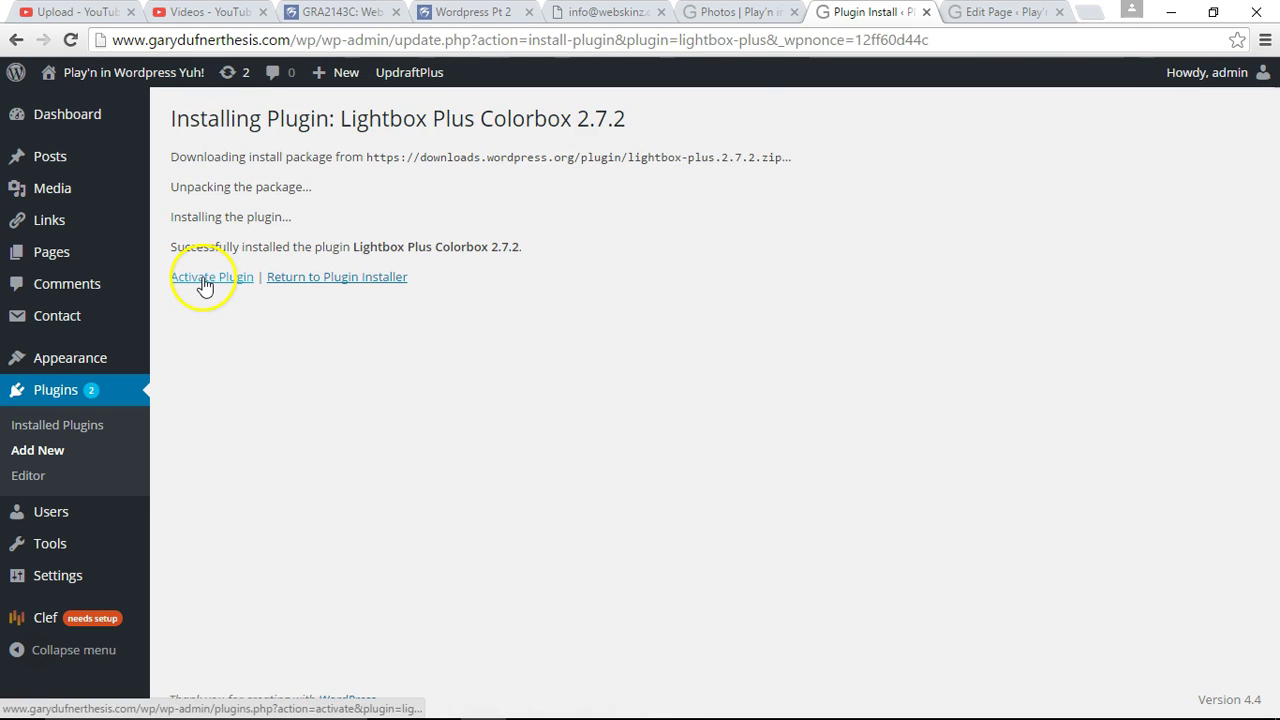
- Activate the Lightbox Plus Colorbox plugin and open its options page
{"action": "left_click", "coordinate": [204, 284]}
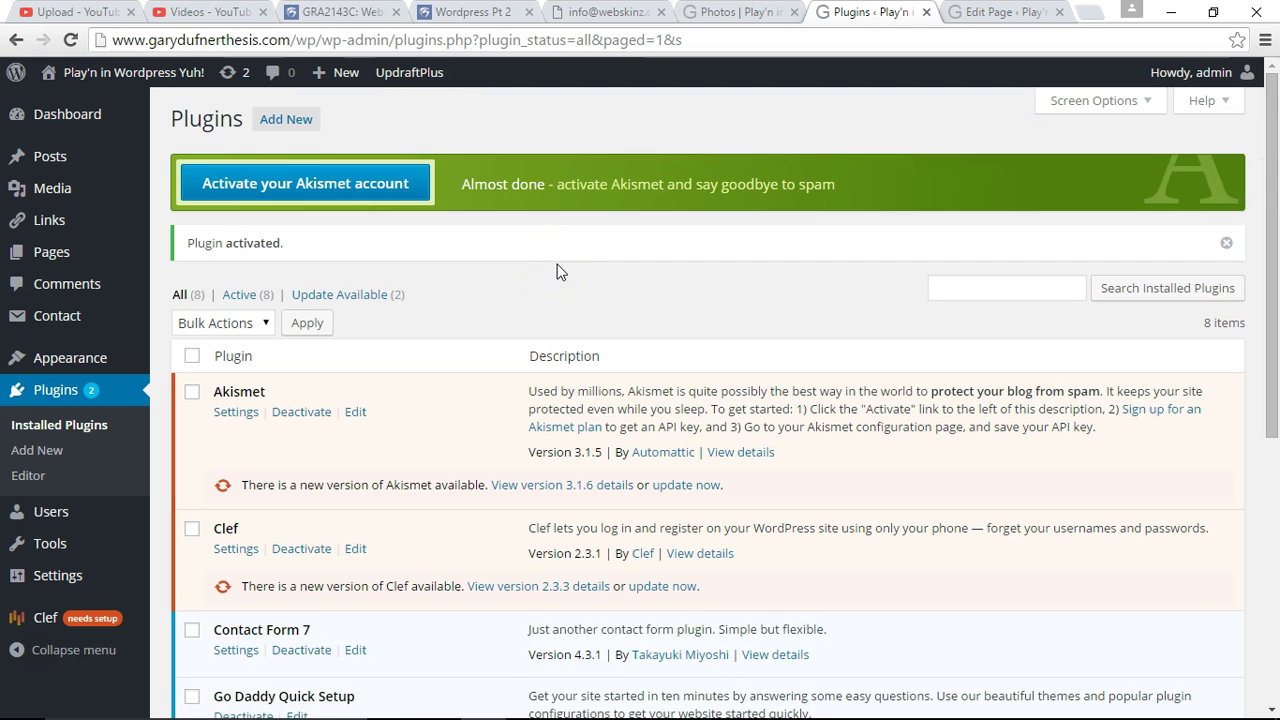
{"action": "scroll", "coordinate": [436, 288], "scroll_direction": "down", "scroll_amount": 5}
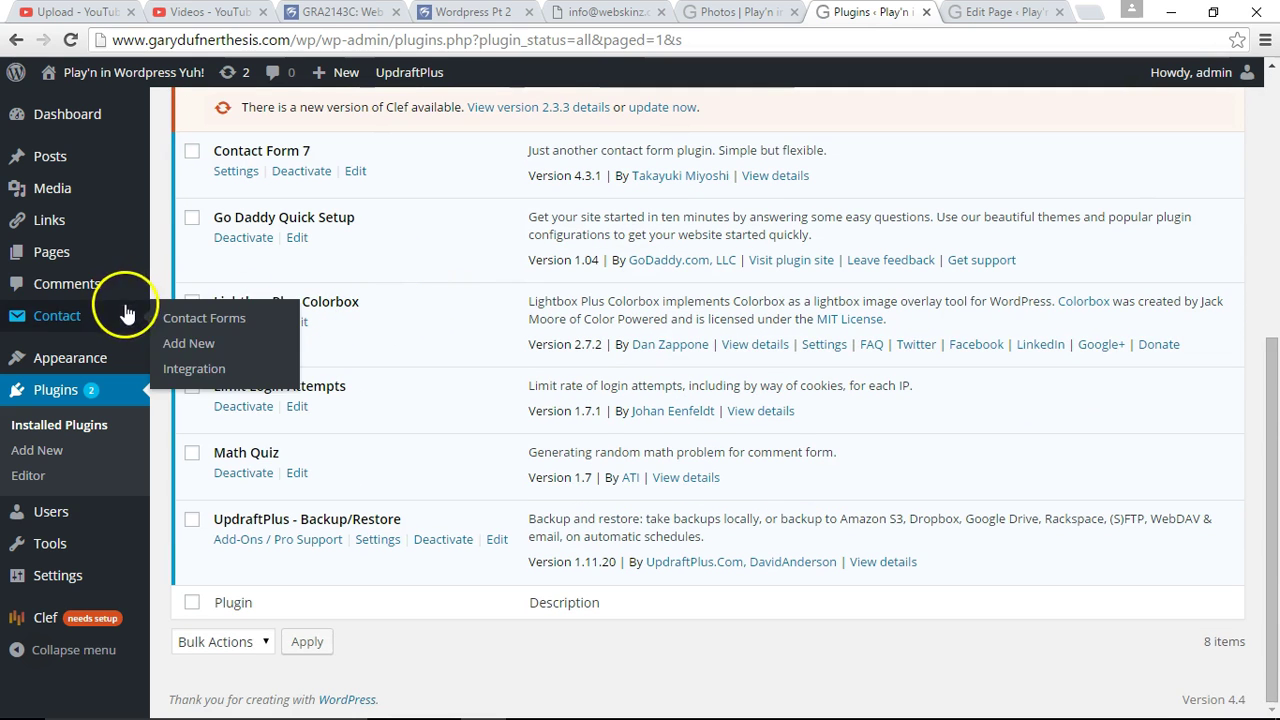
{"action": "mouse_move", "coordinate": [85, 362]}
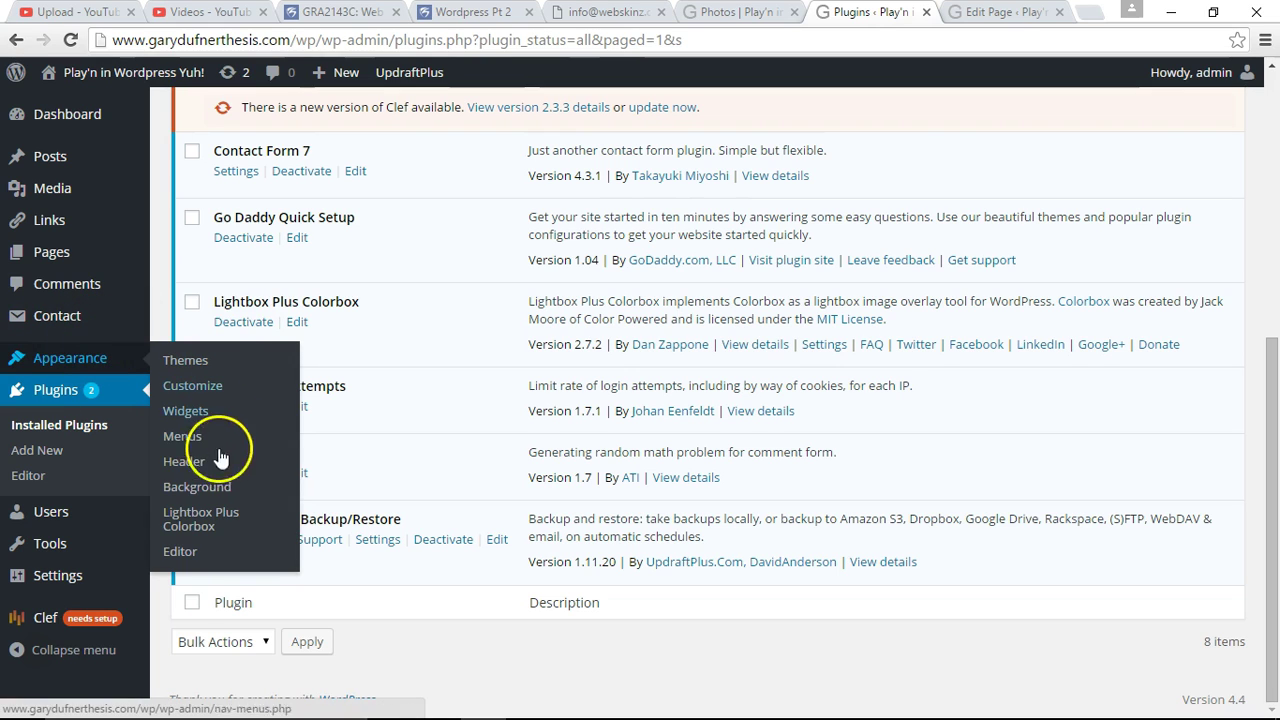
{"action": "left_click", "coordinate": [202, 518]}
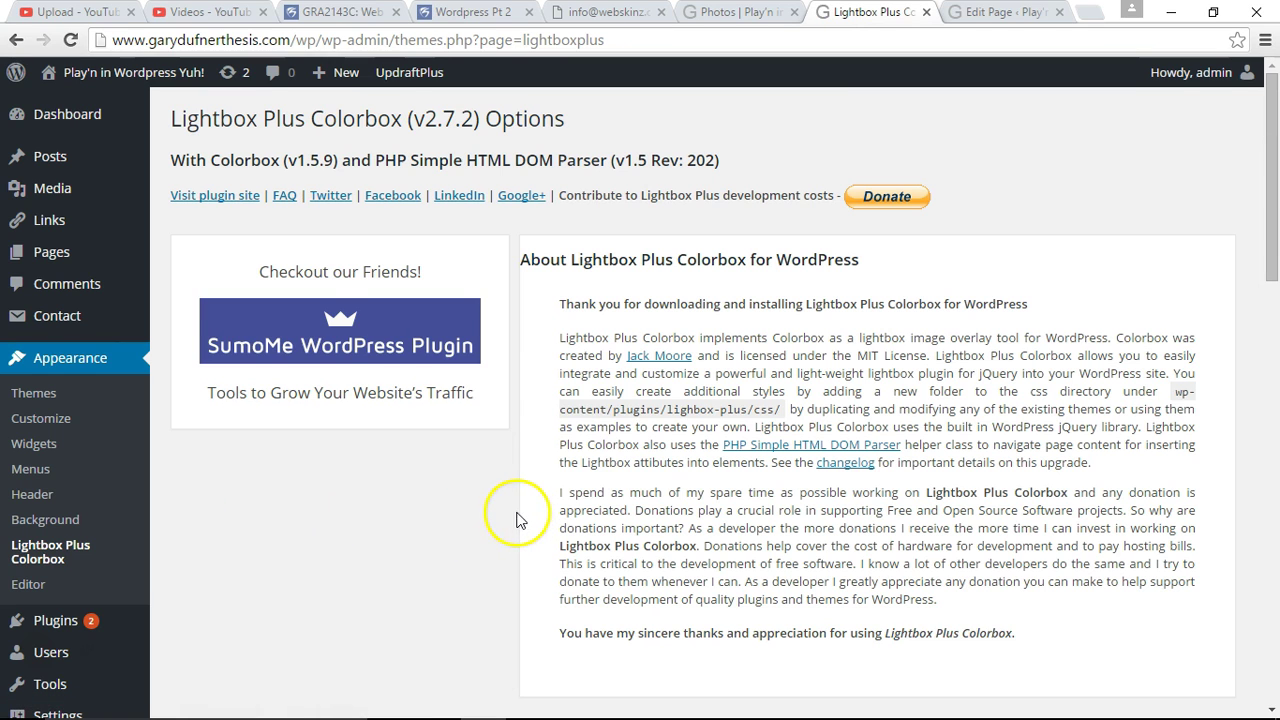
- Look over the general base settings and primary lightbox settings of Lightbox Plus Colorbox
{"action": "scroll", "coordinate": [517, 519], "scroll_direction": "down", "scroll_amount": 5}
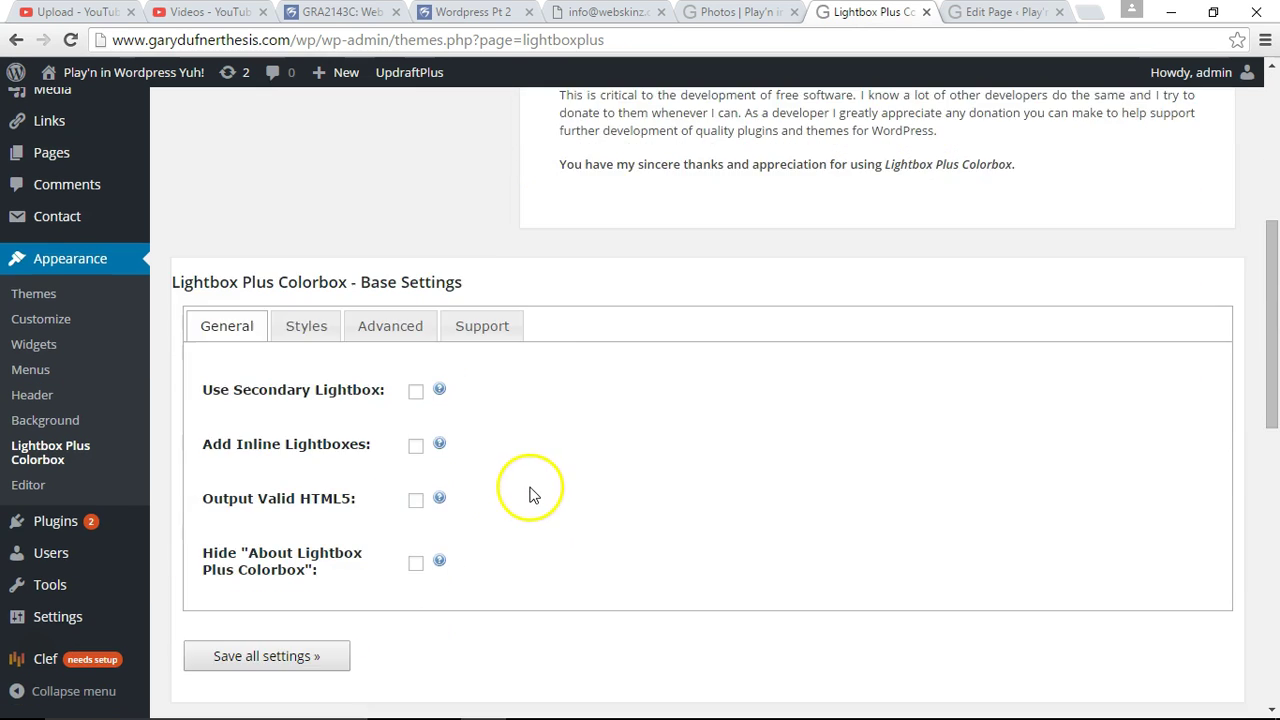
{"action": "scroll", "coordinate": [531, 488], "scroll_direction": "down", "scroll_amount": 9}
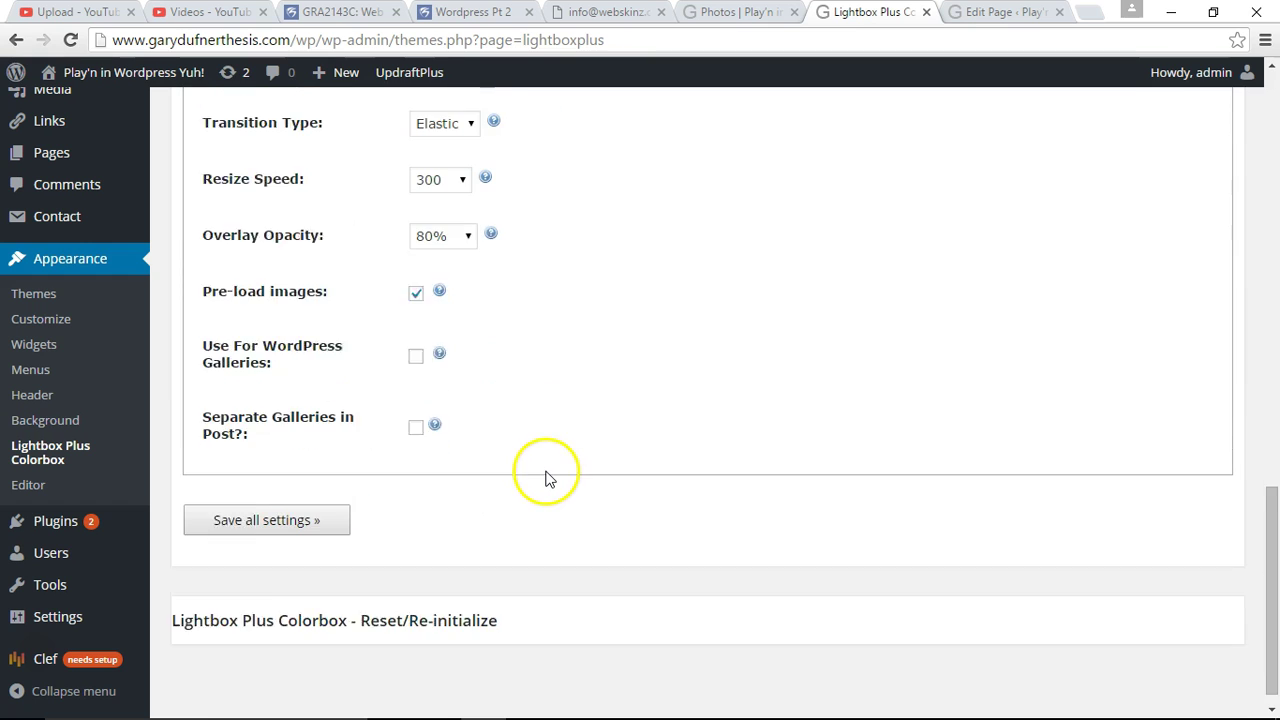
{"action": "scroll", "coordinate": [575, 475], "scroll_direction": "up", "scroll_amount": 4}
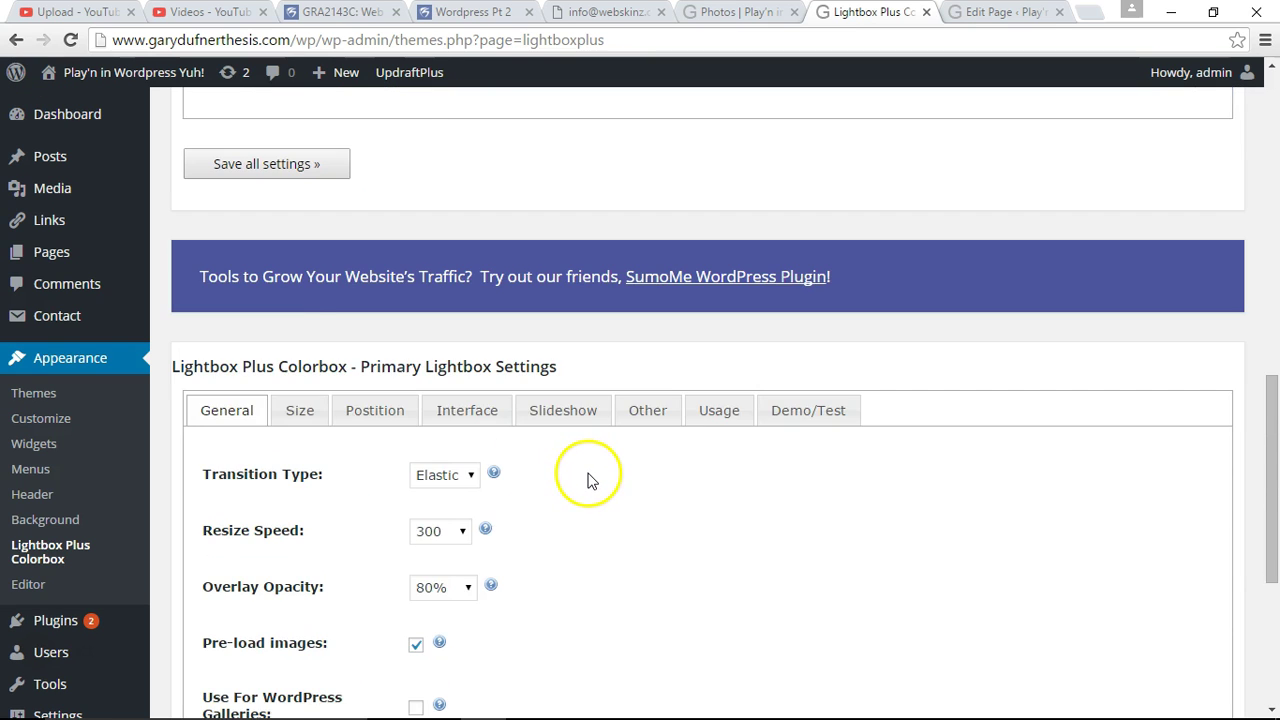
{"action": "scroll", "coordinate": [588, 480], "scroll_direction": "up", "scroll_amount": 5}
{"action": "scroll", "coordinate": [592, 478], "scroll_direction": "down", "scroll_amount": 3}
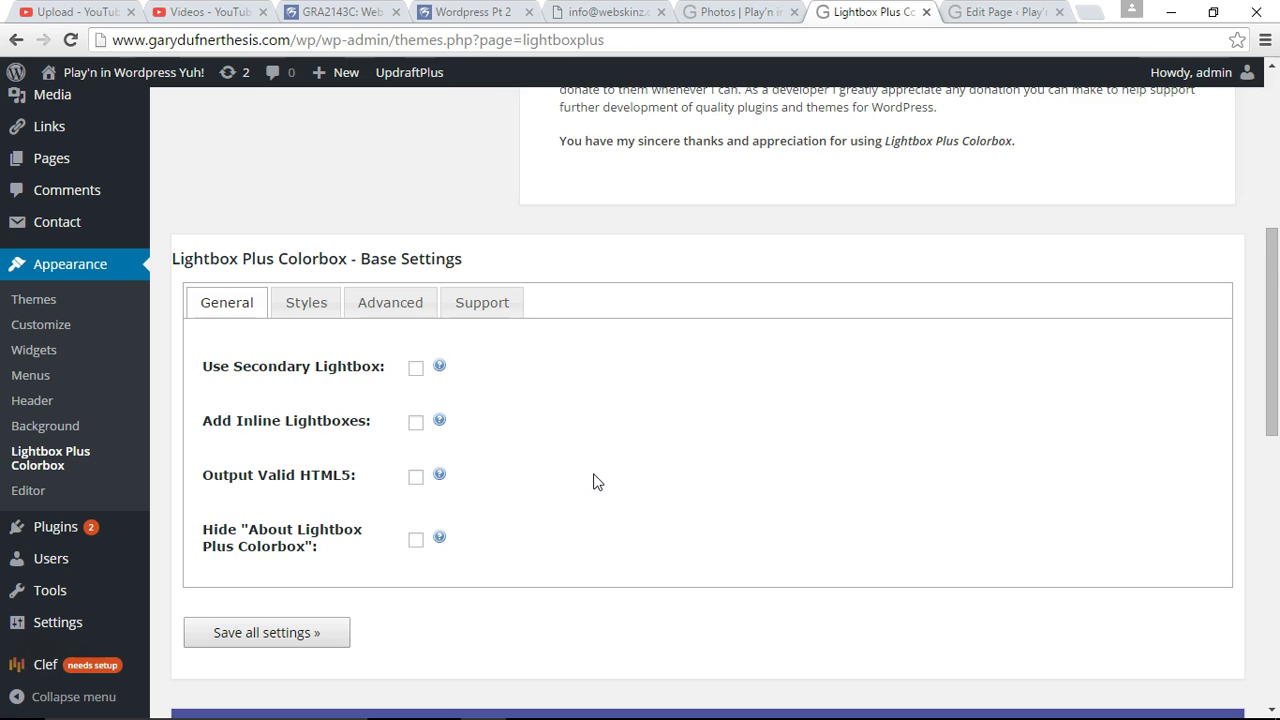
{"action": "scroll", "coordinate": [598, 472], "scroll_direction": "up", "scroll_amount": 2}
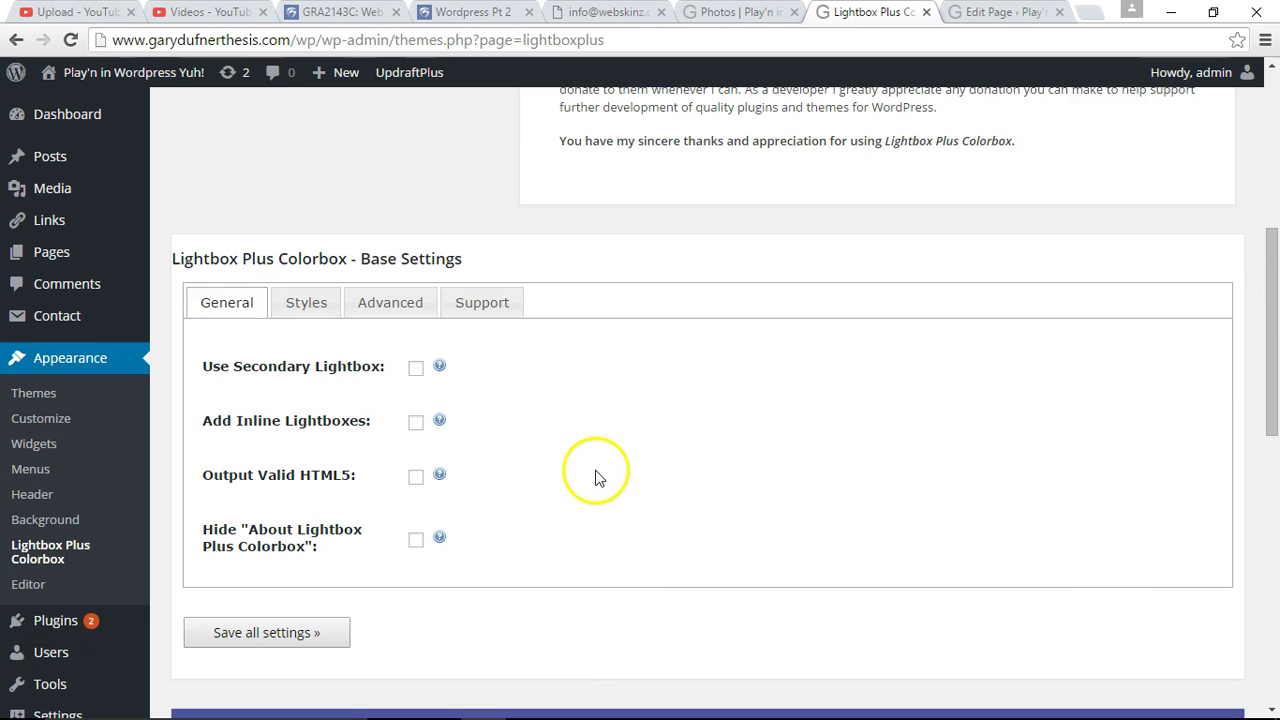
{"action": "scroll", "coordinate": [597, 470], "scroll_direction": "down", "scroll_amount": 1}
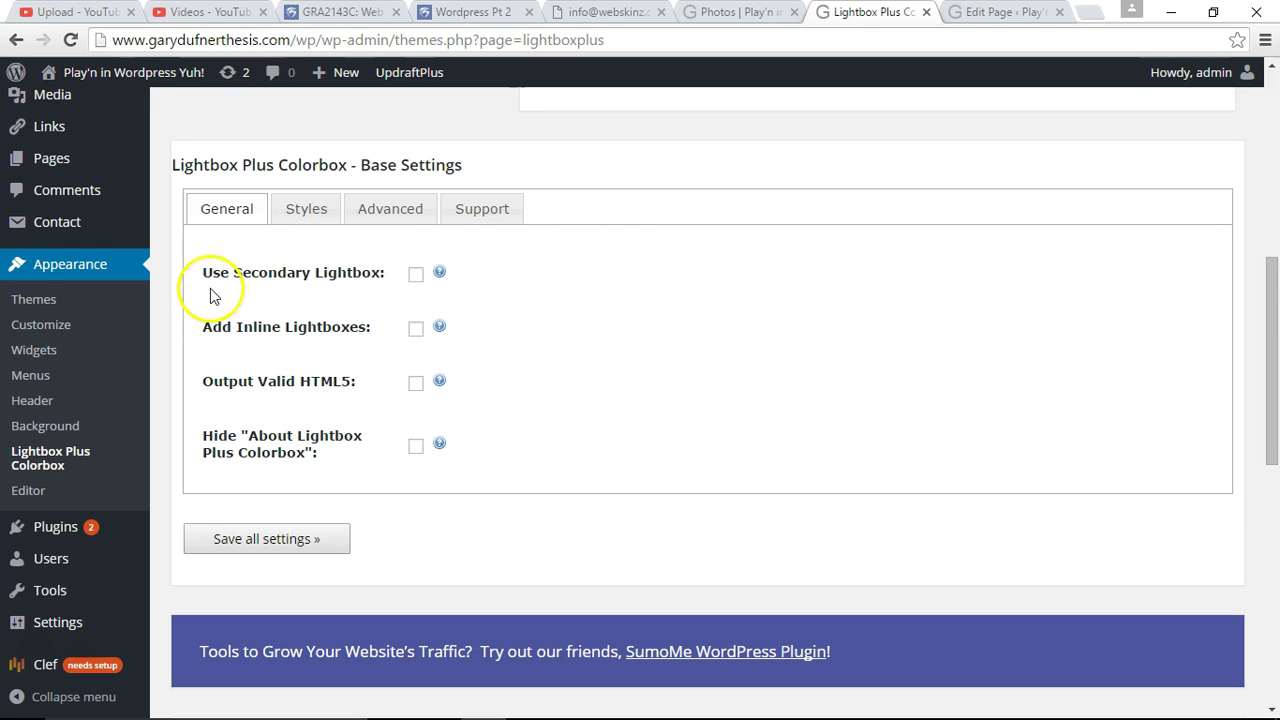
- Set the Lightbox Plus Colorbox style to Black in the base settings and save all settings
{"action": "left_click", "coordinate": [306, 210]}
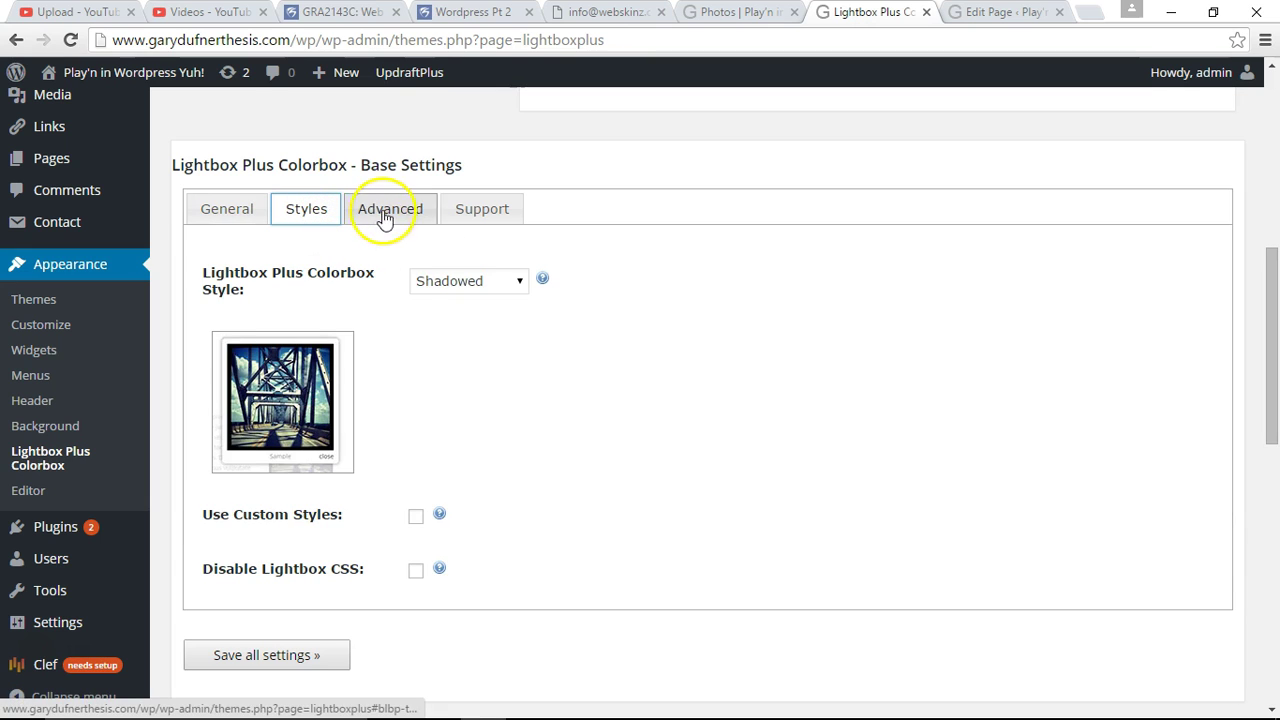
{"action": "left_click", "coordinate": [460, 290]}
{"action": "left_click_drag", "start_coordinate": [517, 405], "coordinate": [515, 578]}
{"action": "left_click", "coordinate": [440, 558]}
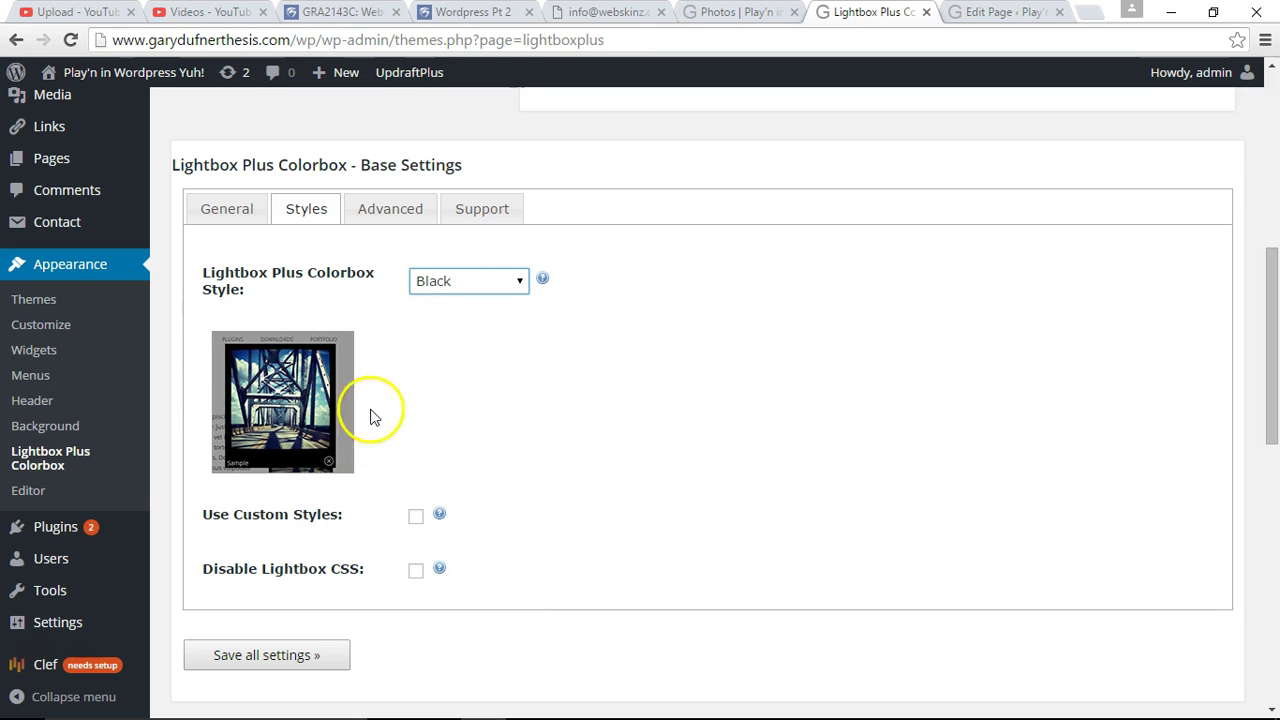
{"action": "left_click", "coordinate": [388, 216]}
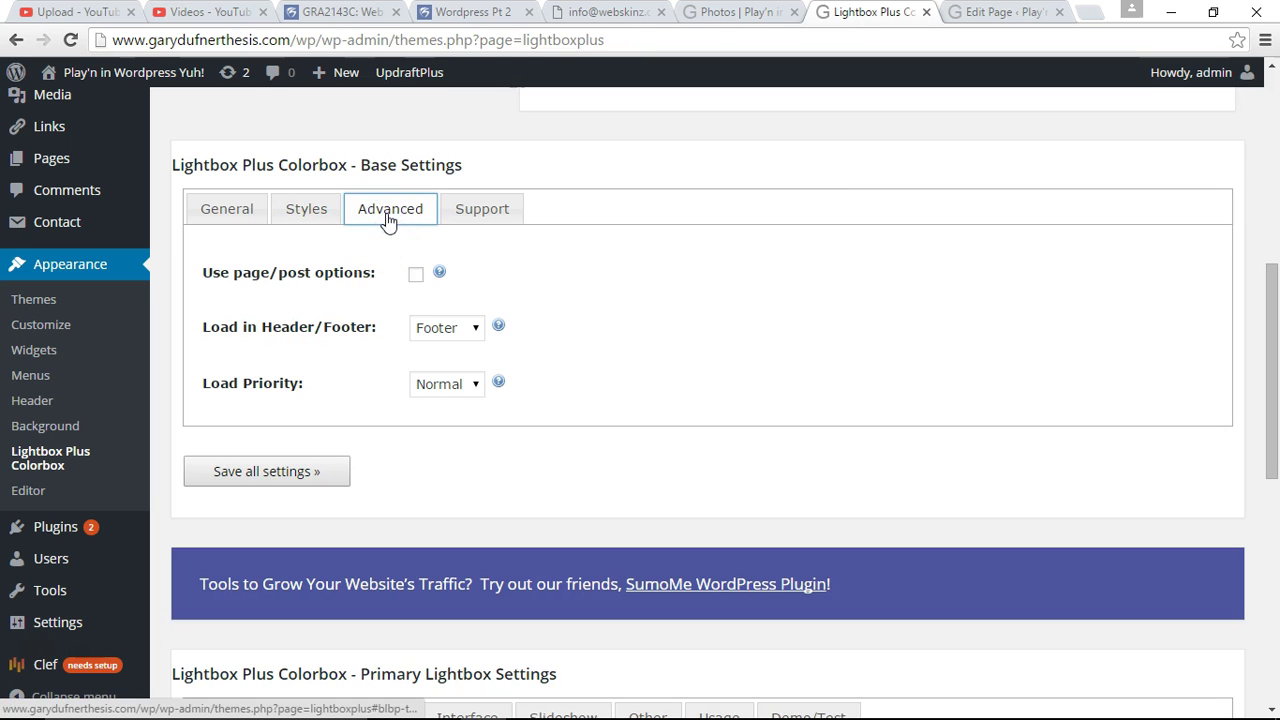
{"action": "left_click", "coordinate": [300, 218]}
{"action": "left_click", "coordinate": [253, 659]}
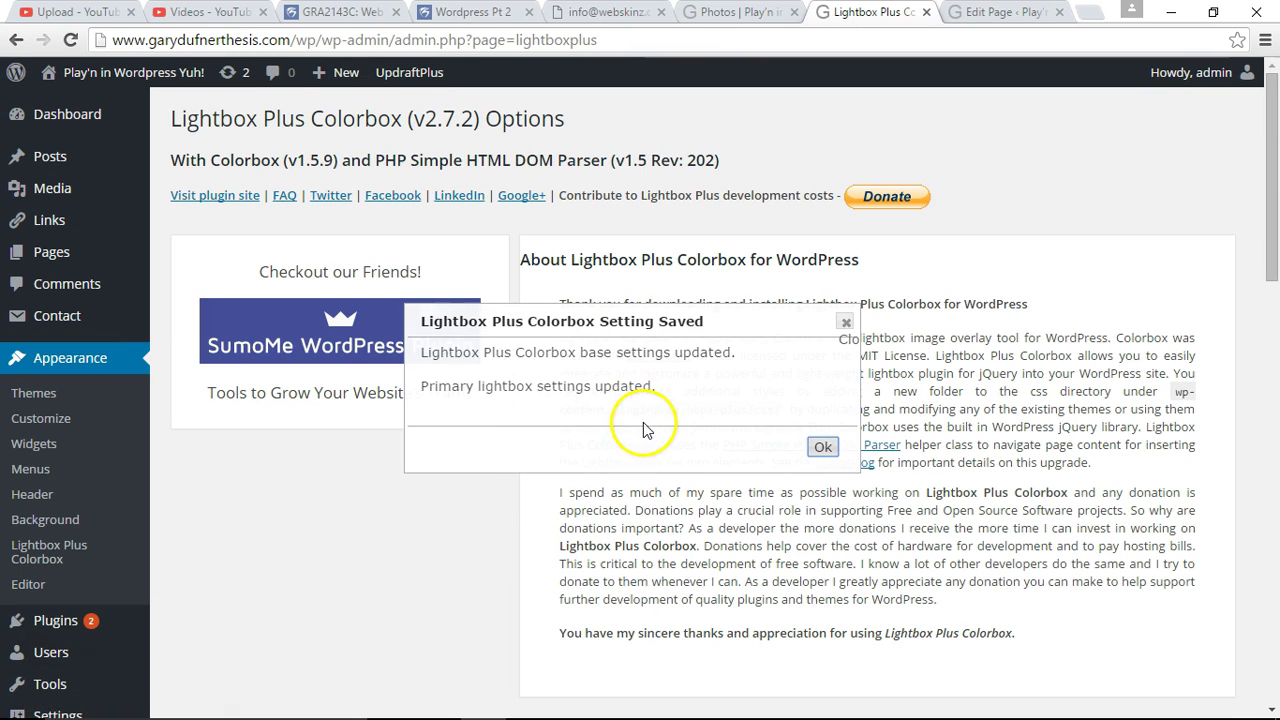
- Review the size, position, interface and slideshow options in the primary lightbox settings
{"action": "scroll", "coordinate": [457, 449], "scroll_direction": "down", "scroll_amount": 8}
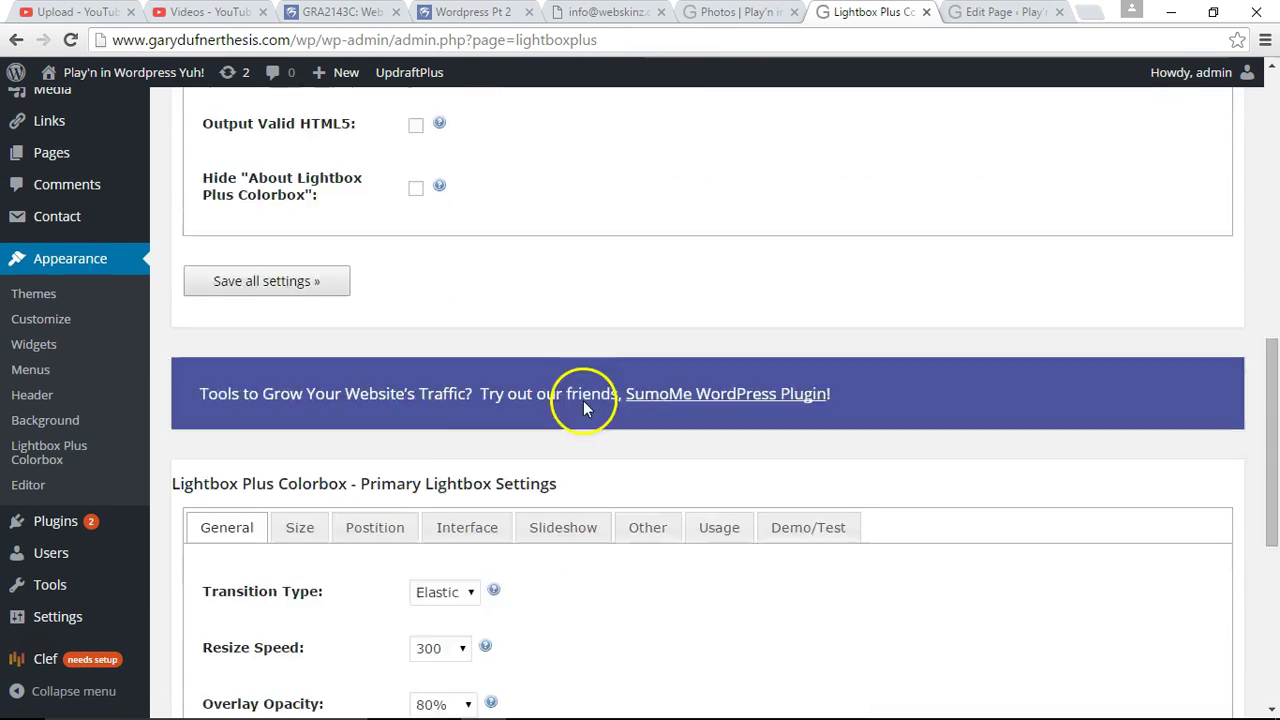
{"action": "scroll", "coordinate": [588, 400], "scroll_direction": "down", "scroll_amount": 5}
{"action": "scroll", "coordinate": [605, 398], "scroll_direction": "up", "scroll_amount": 2}
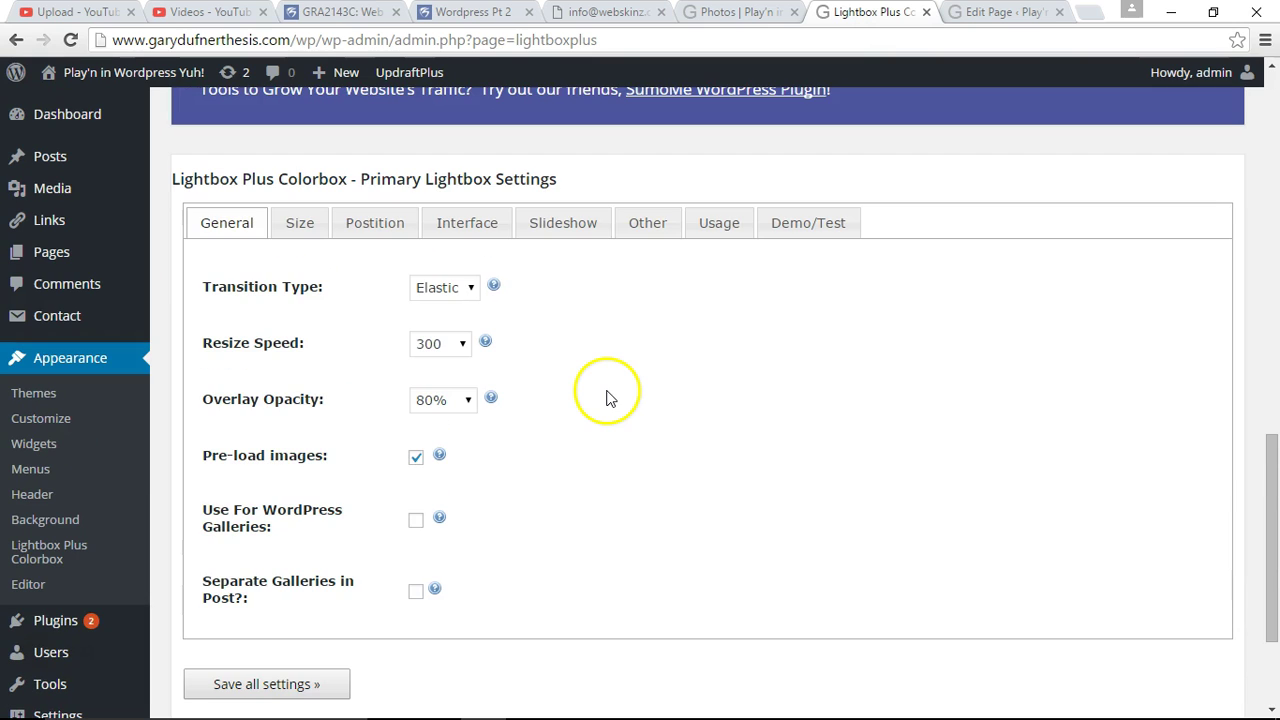
{"action": "left_click", "coordinate": [298, 229]}
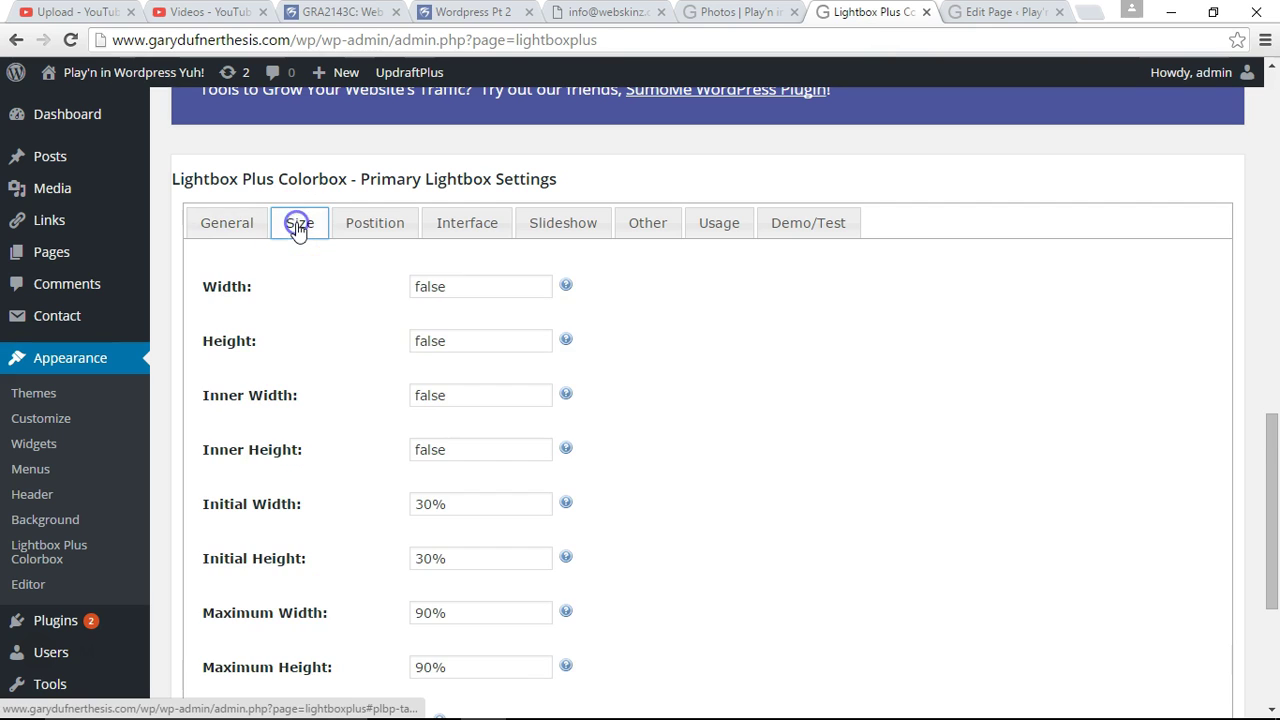
{"action": "left_click", "coordinate": [378, 226]}
{"action": "left_click", "coordinate": [462, 226]}
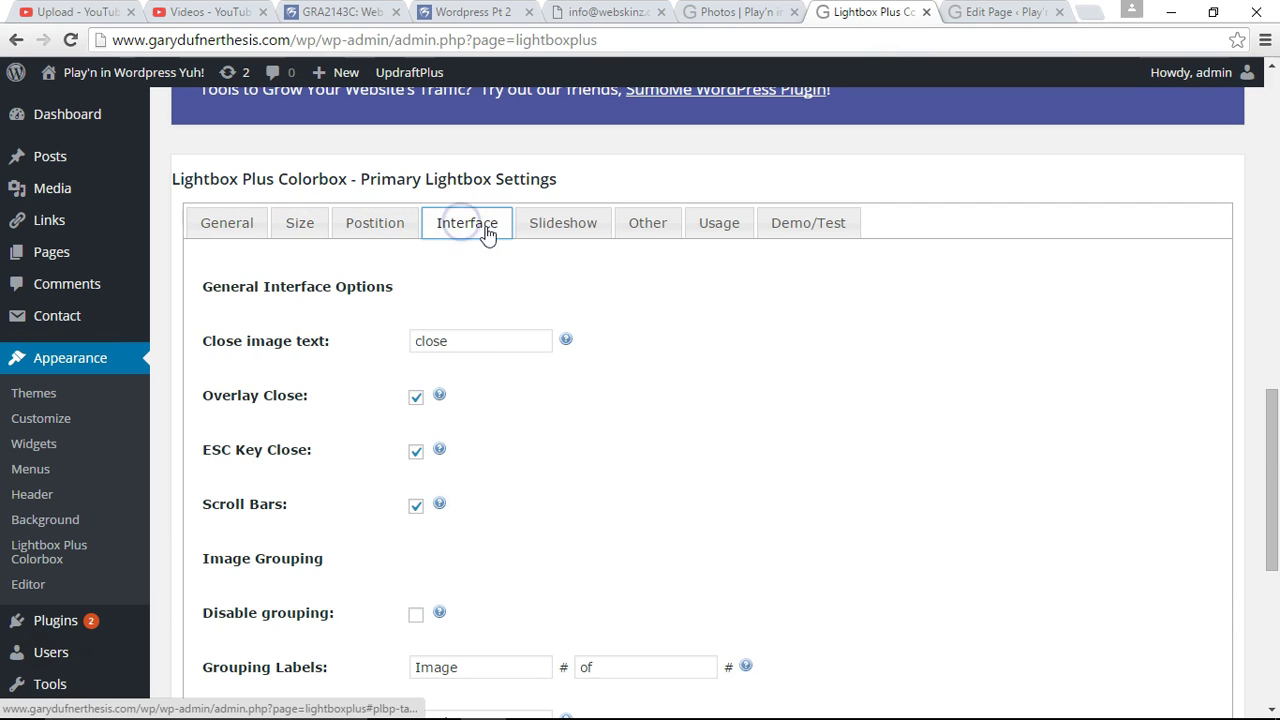
{"action": "left_click", "coordinate": [569, 224]}
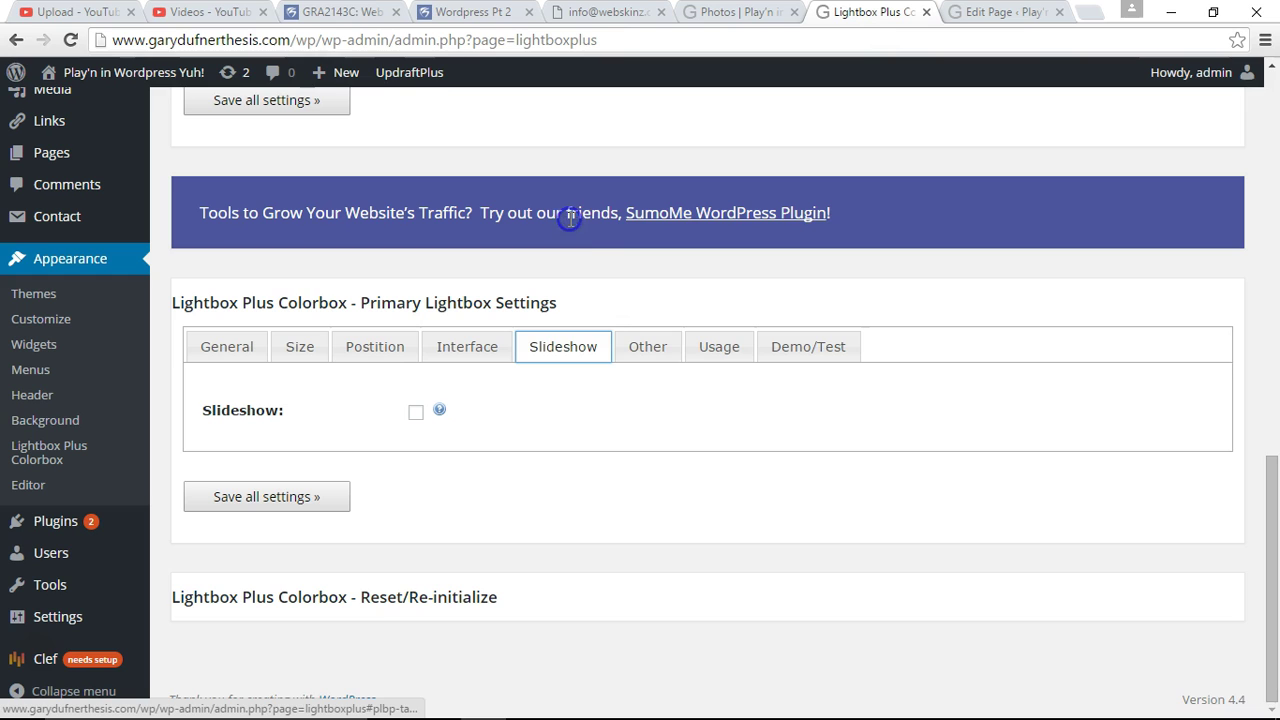
- Enable Use Class Method and Do Not Display Image Title among the other primary lightbox settings, and save all settings
{"action": "left_click", "coordinate": [648, 348]}
{"action": "scroll", "coordinate": [604, 382], "scroll_direction": "down", "scroll_amount": 2}
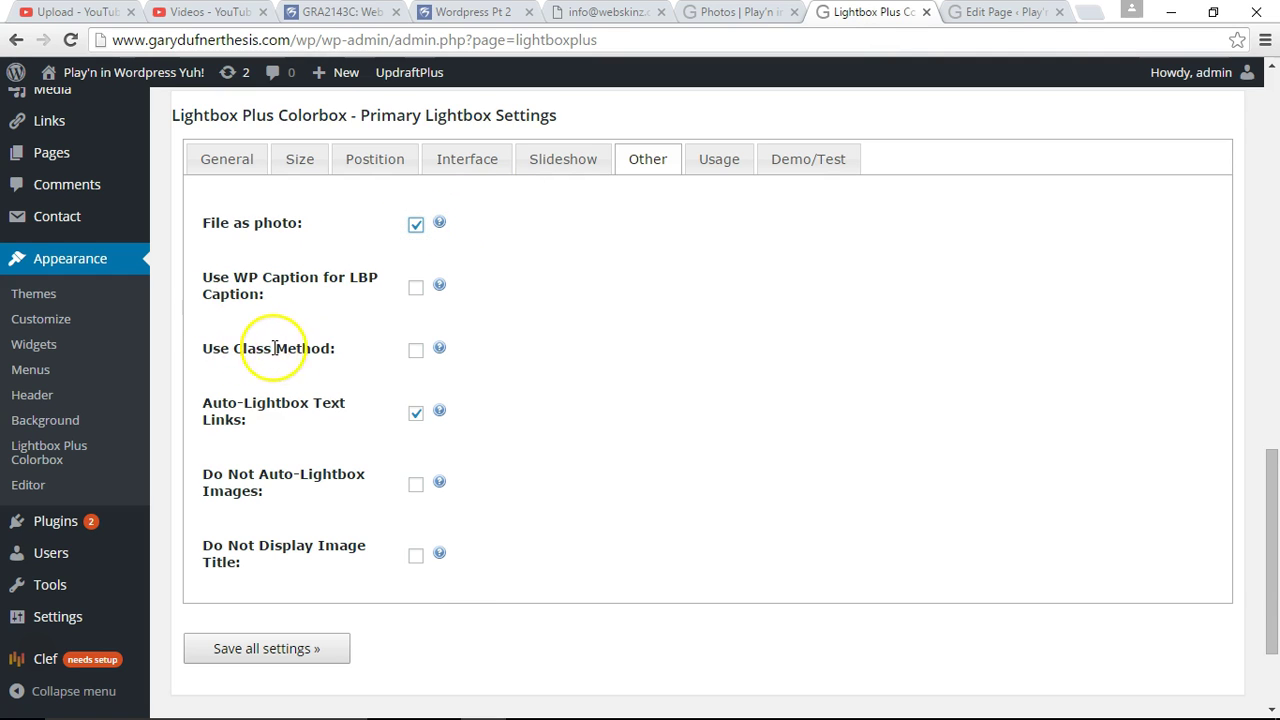
{"action": "left_click", "coordinate": [415, 352]}
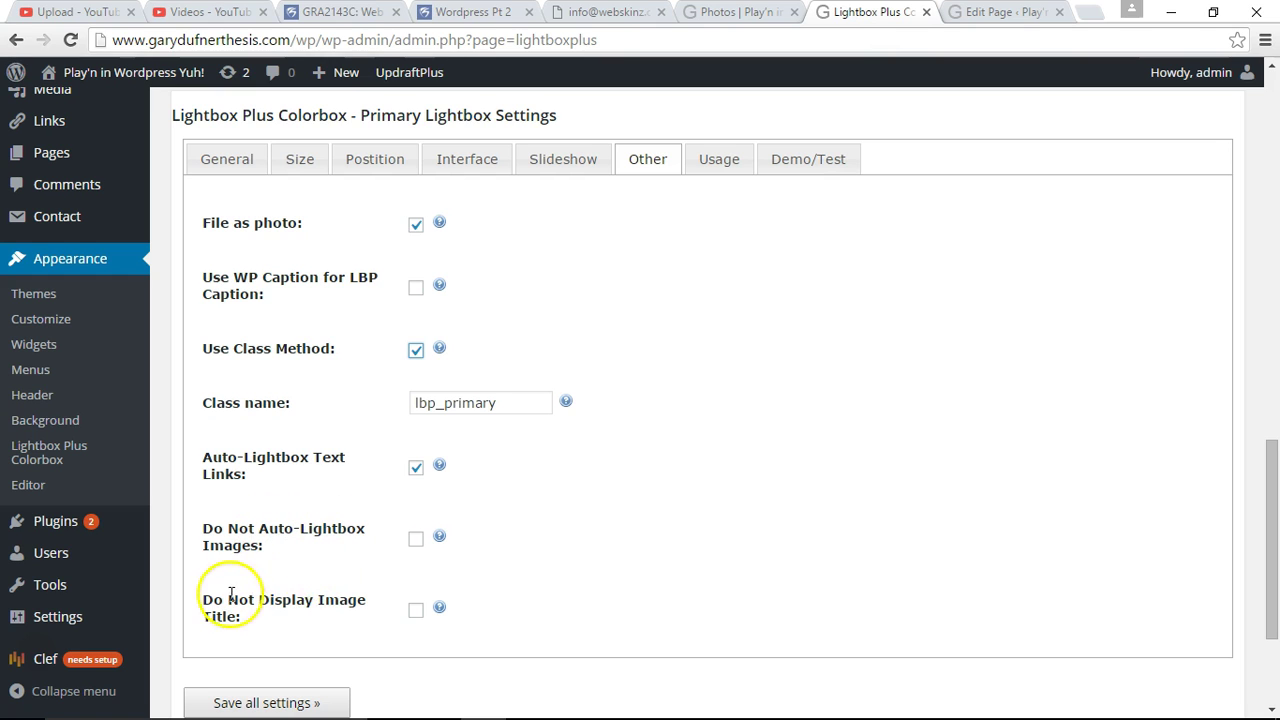
{"action": "left_click", "coordinate": [416, 611]}
{"action": "scroll", "coordinate": [550, 508], "scroll_direction": "down", "scroll_amount": 1}
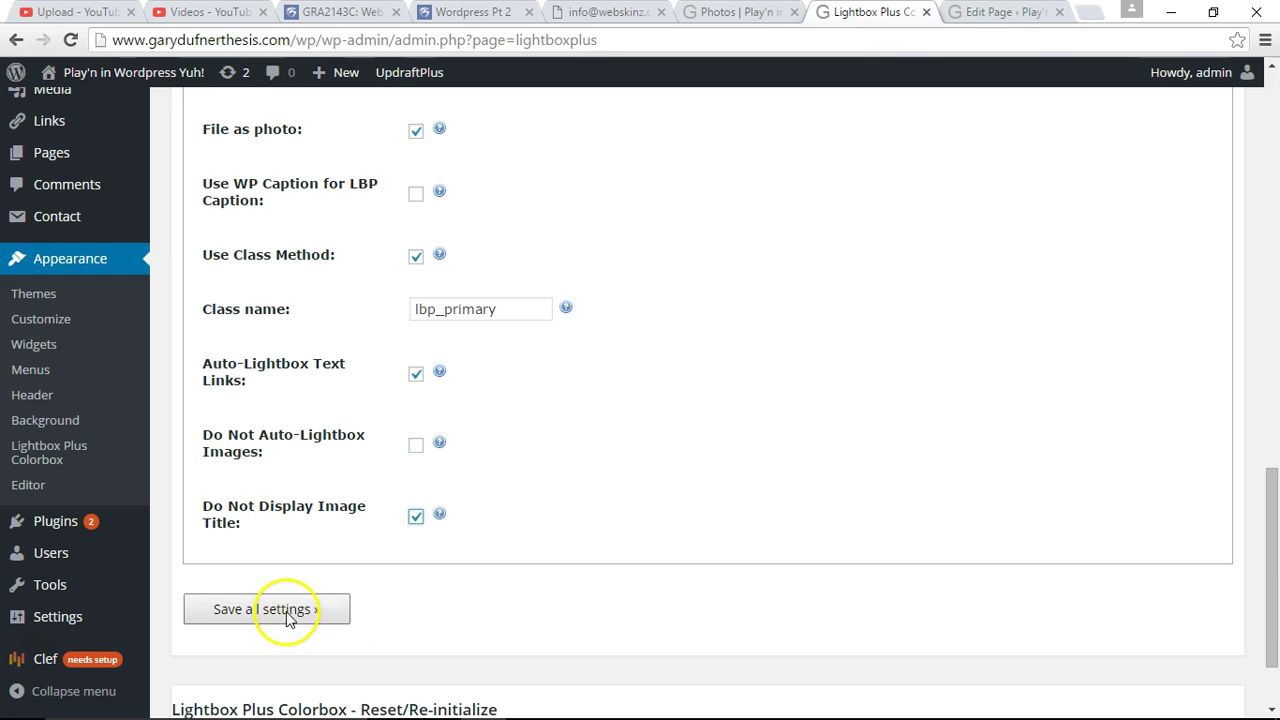
{"action": "left_click", "coordinate": [252, 612]}
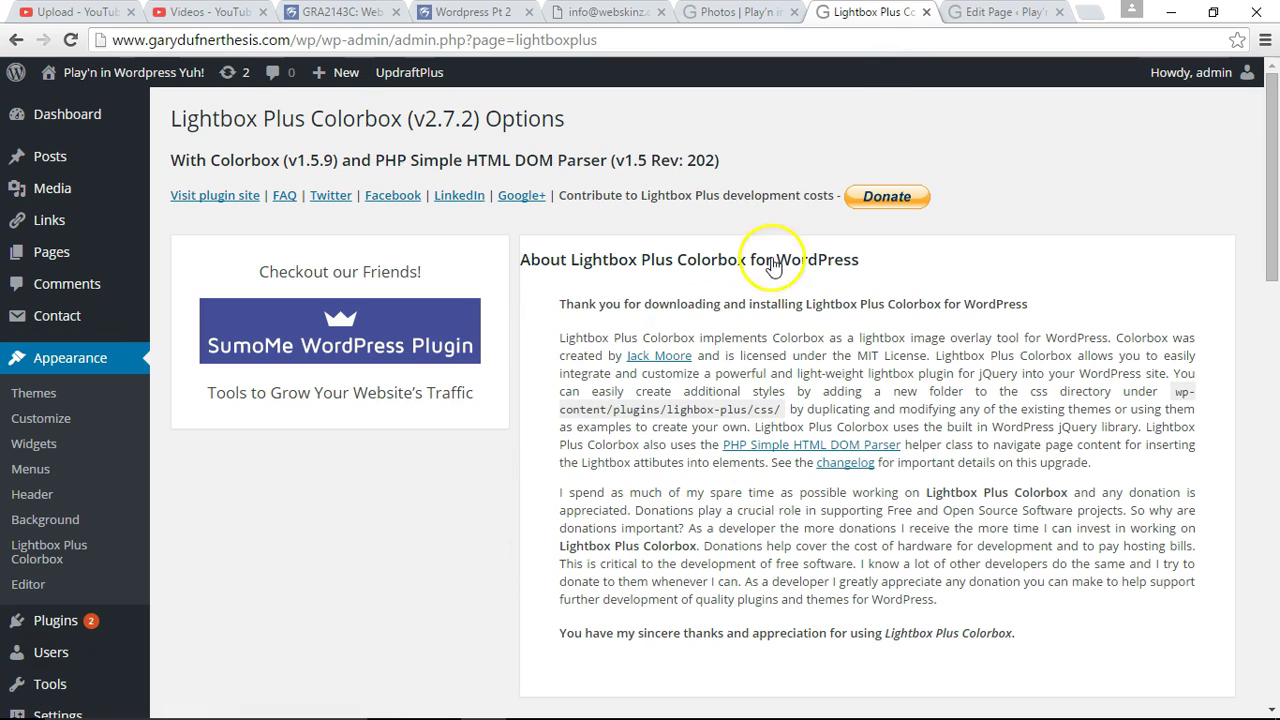
- Go to the Photos page being edited and start adding media to its empty content area
{"action": "left_click", "coordinate": [975, 14]}
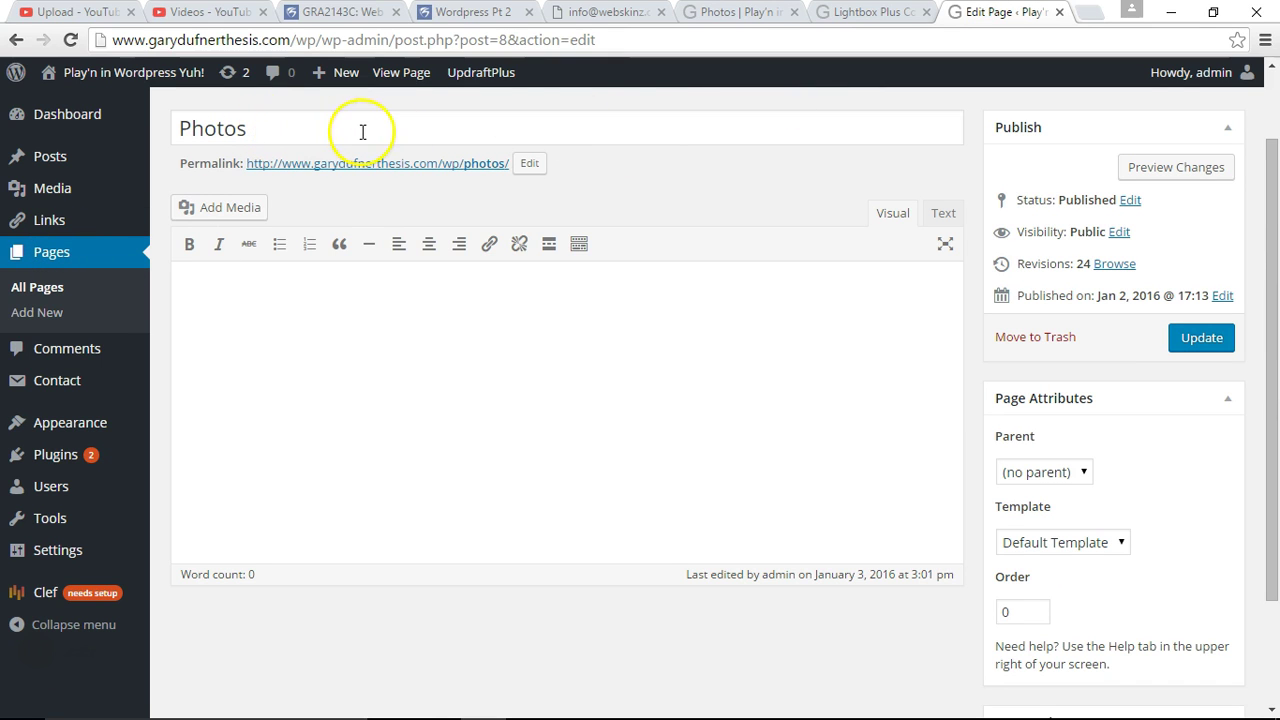
{"action": "left_click", "coordinate": [255, 292]}
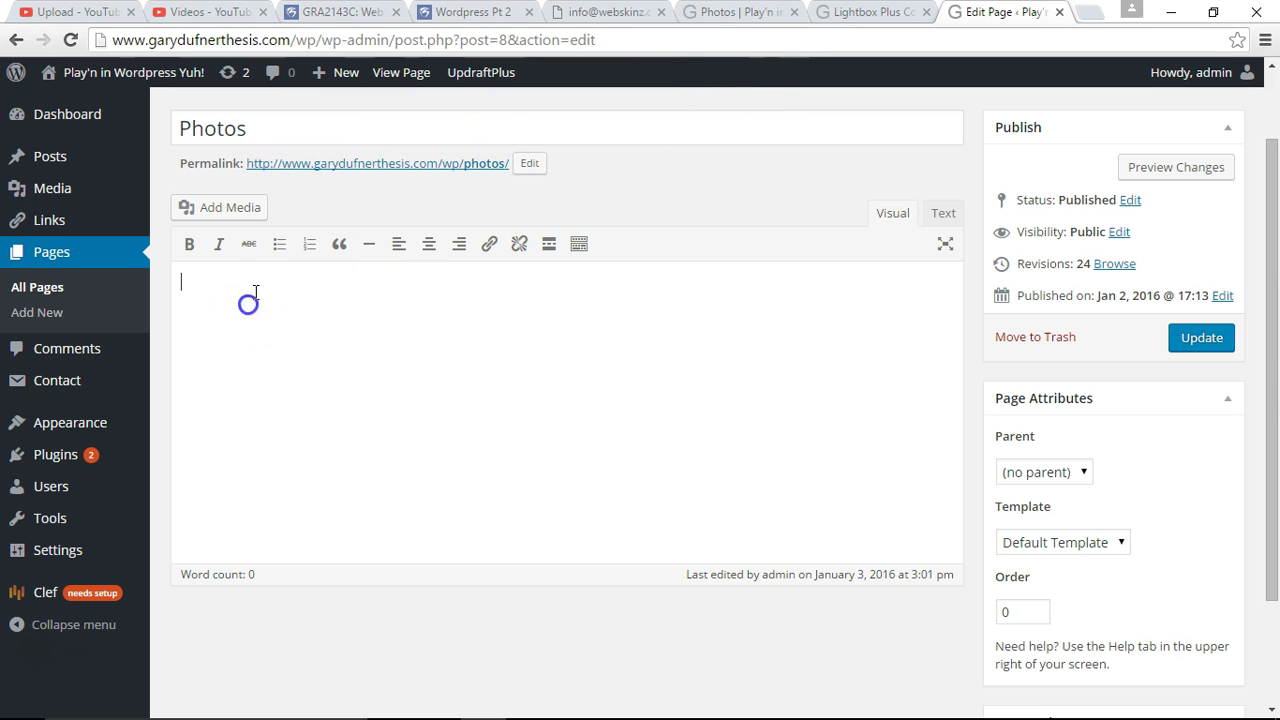
{"action": "left_click", "coordinate": [248, 212]}
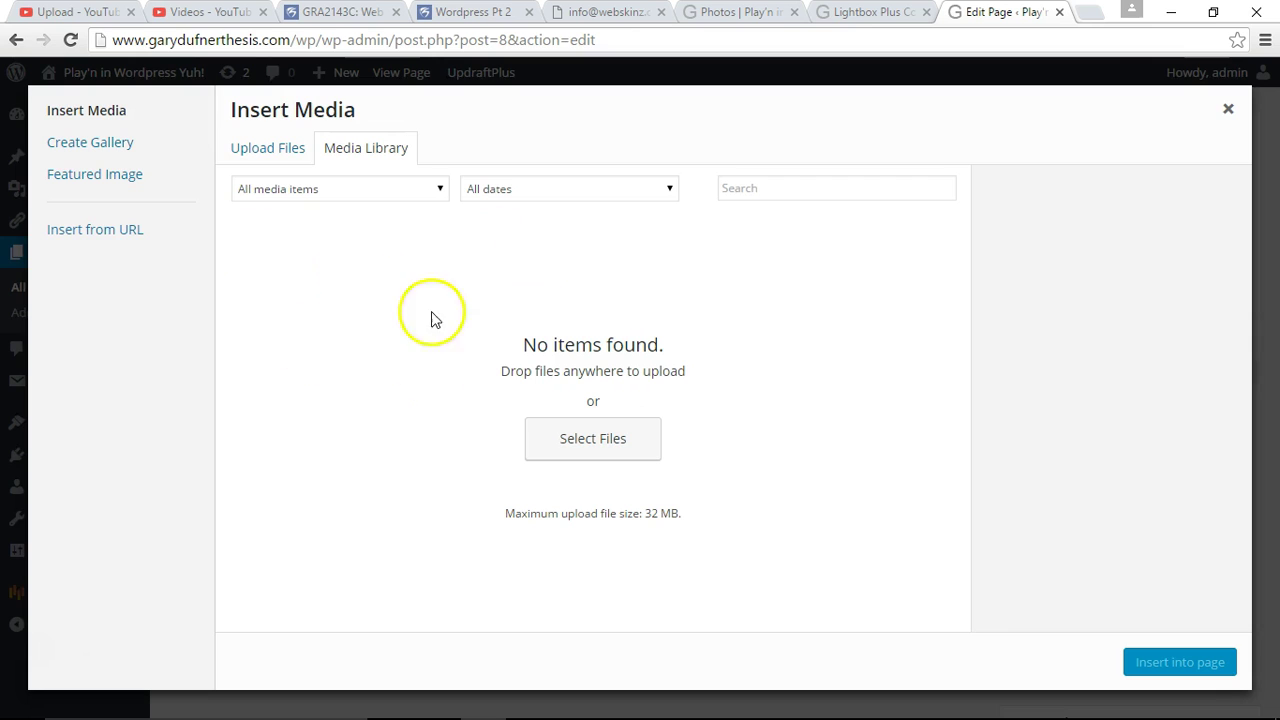
- Upload the desktop images 1.jpg through 7.jpg to the media library
{"action": "left_click", "coordinate": [1212, 12]}
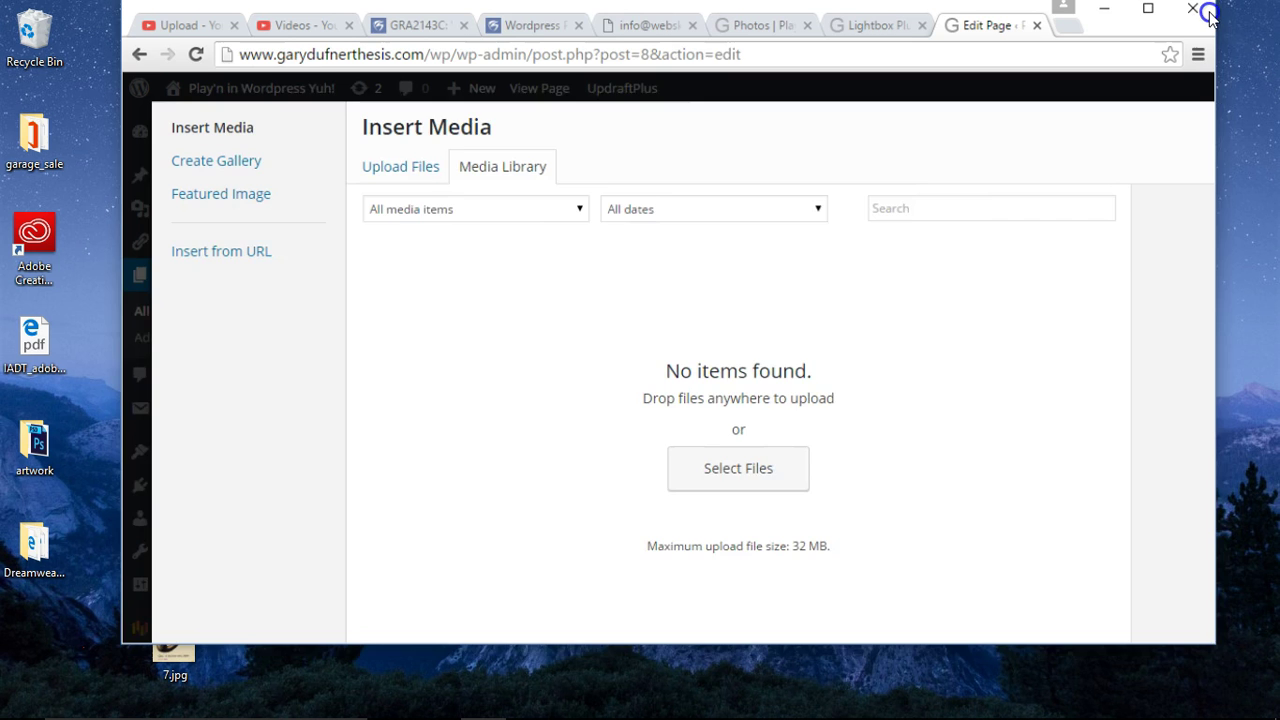
{"action": "left_click_drag", "start_coordinate": [676, 45], "coordinate": [836, 48]}
{"action": "left_click_drag", "start_coordinate": [242, 14], "coordinate": [177, 680]}
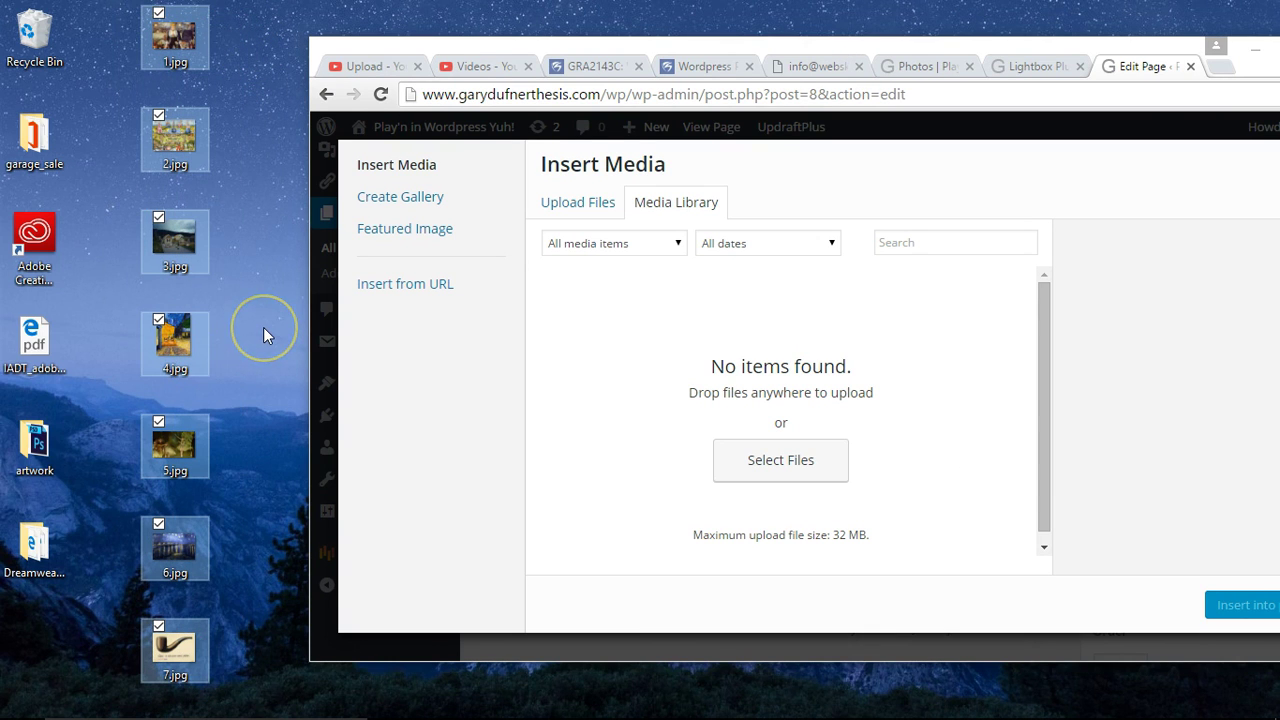
{"action": "left_click_drag", "start_coordinate": [150, 35], "coordinate": [203, 65]}
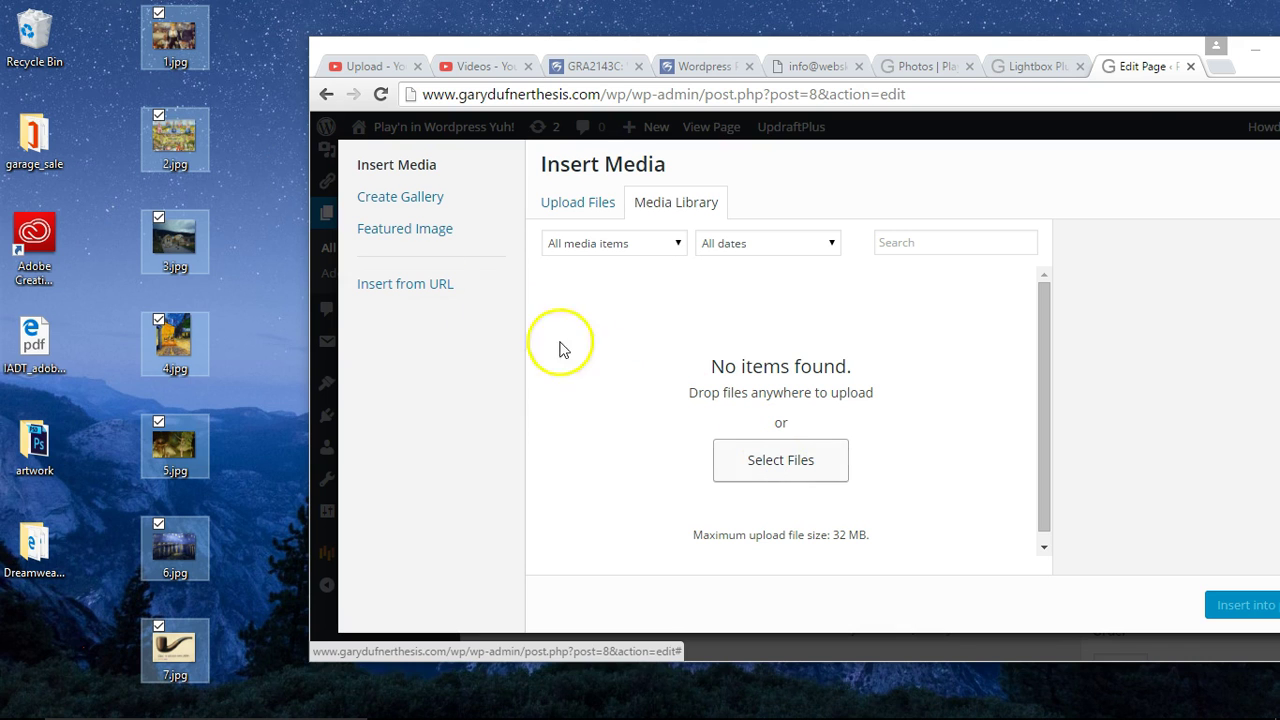
{"action": "left_click_drag", "start_coordinate": [176, 33], "coordinate": [766, 391]}
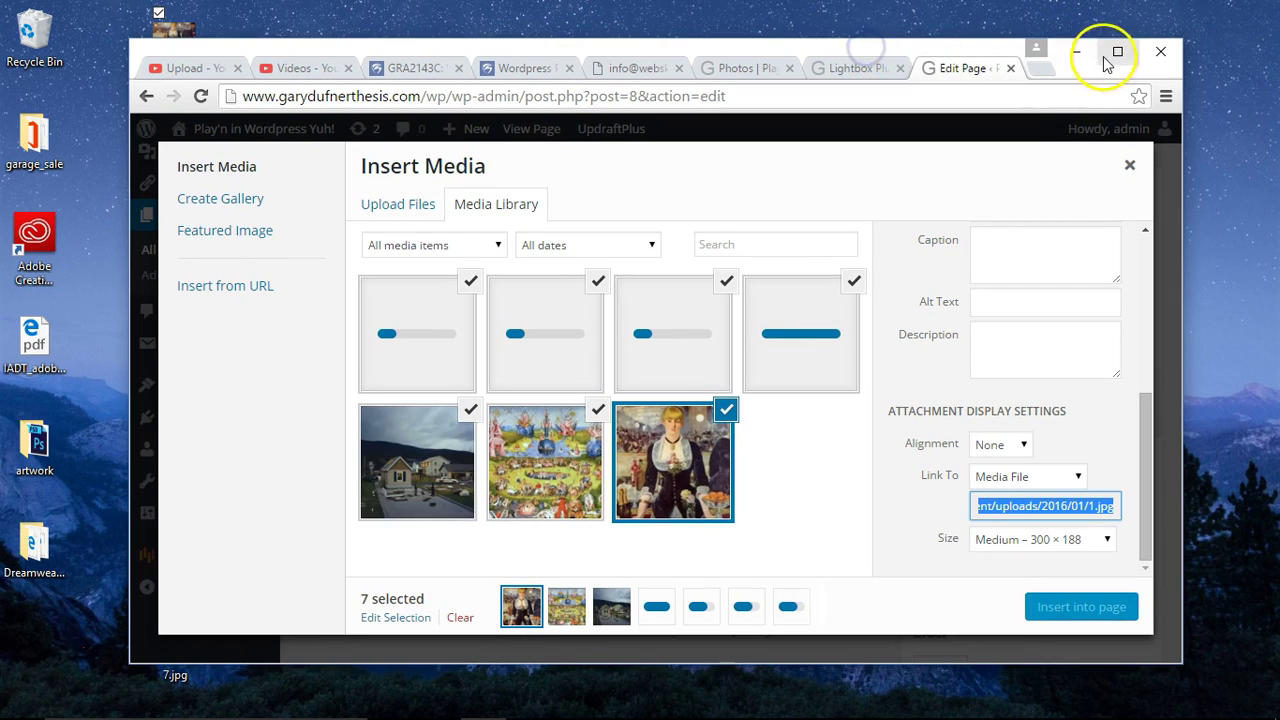
{"action": "left_click", "coordinate": [1089, 51]}
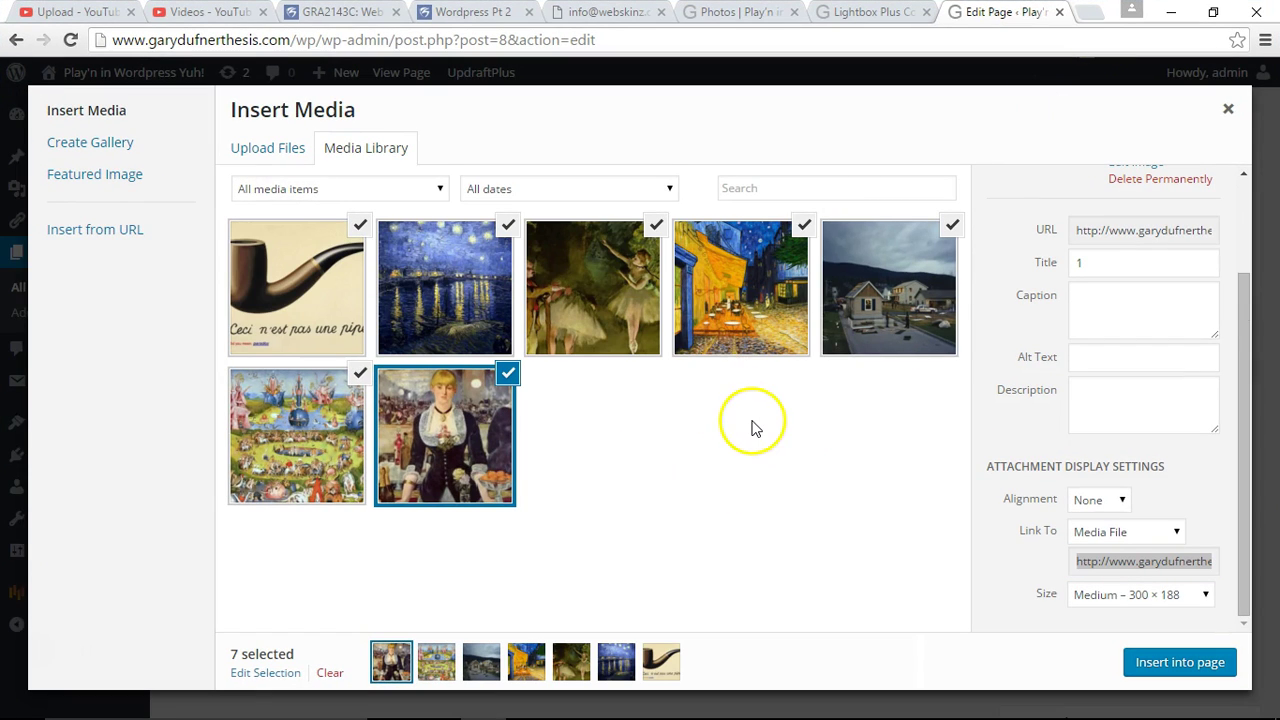
- Insert the seven selected images into the Photos page with alignment None and each linked to its Media File
{"action": "left_click", "coordinate": [1205, 562]}
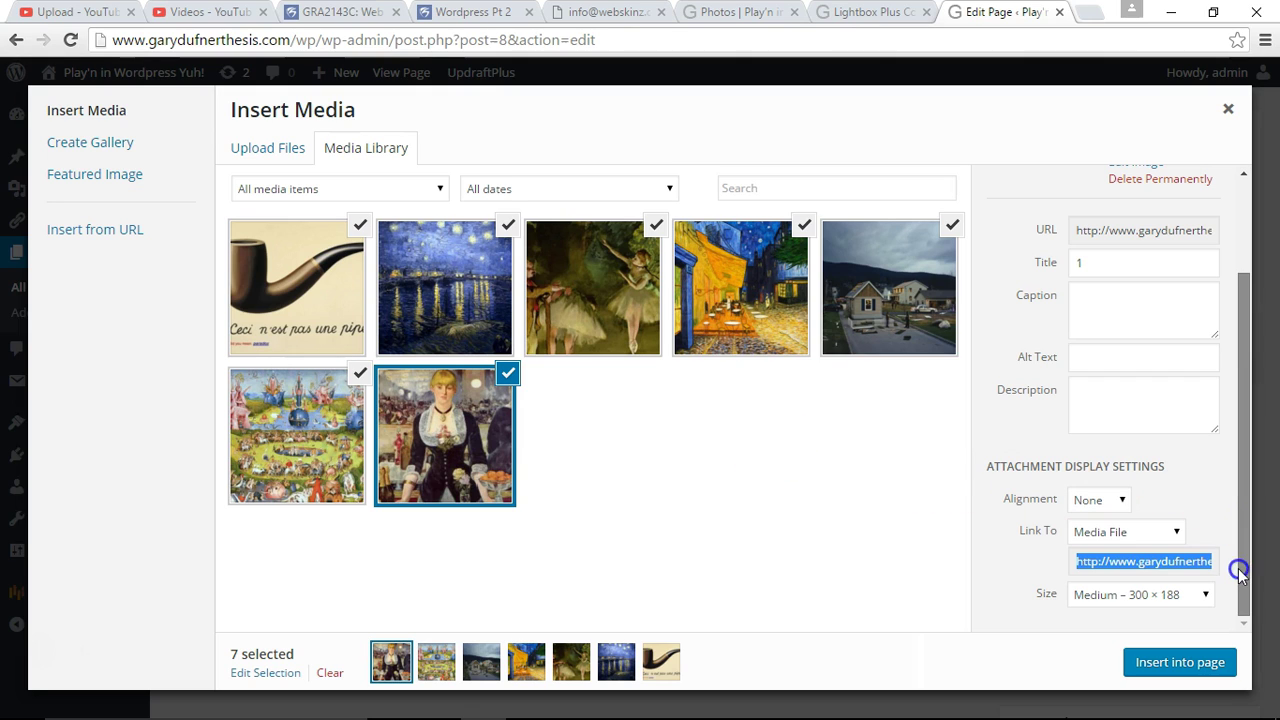
{"action": "left_click", "coordinate": [1125, 470]}
{"action": "left_click", "coordinate": [1105, 533]}
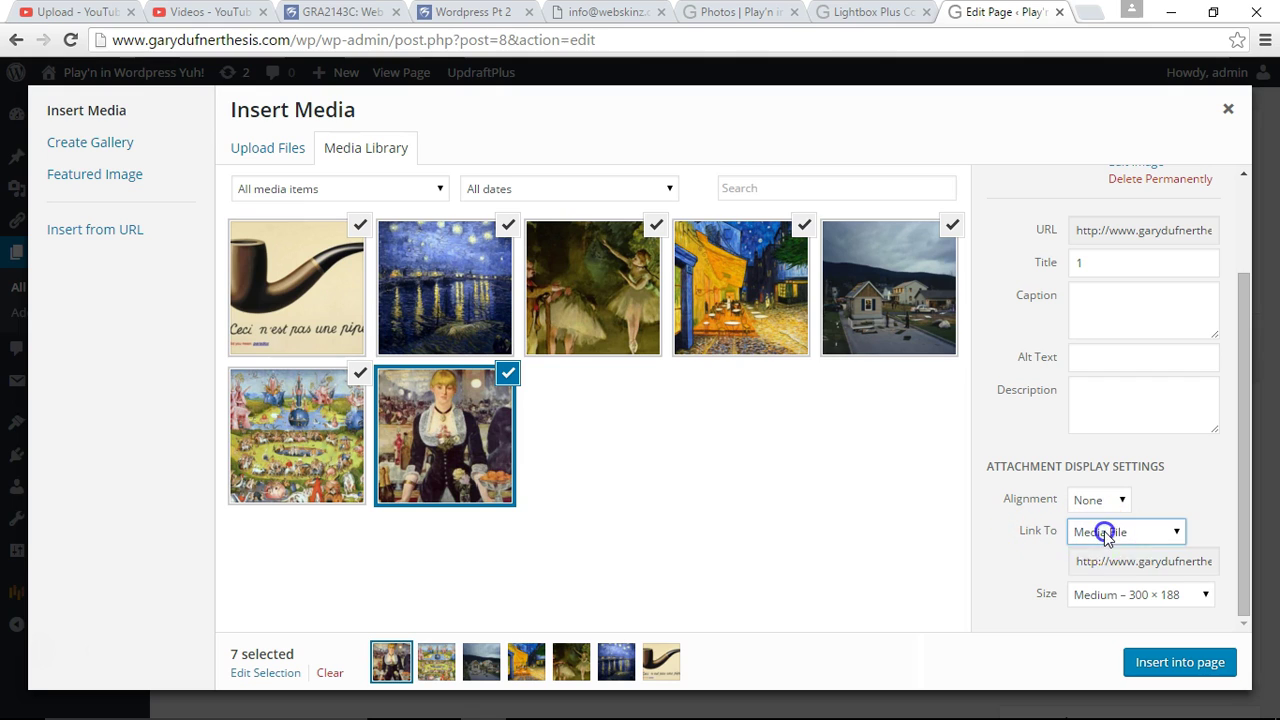
{"action": "left_click", "coordinate": [1104, 567]}
{"action": "left_click", "coordinate": [1192, 492]}
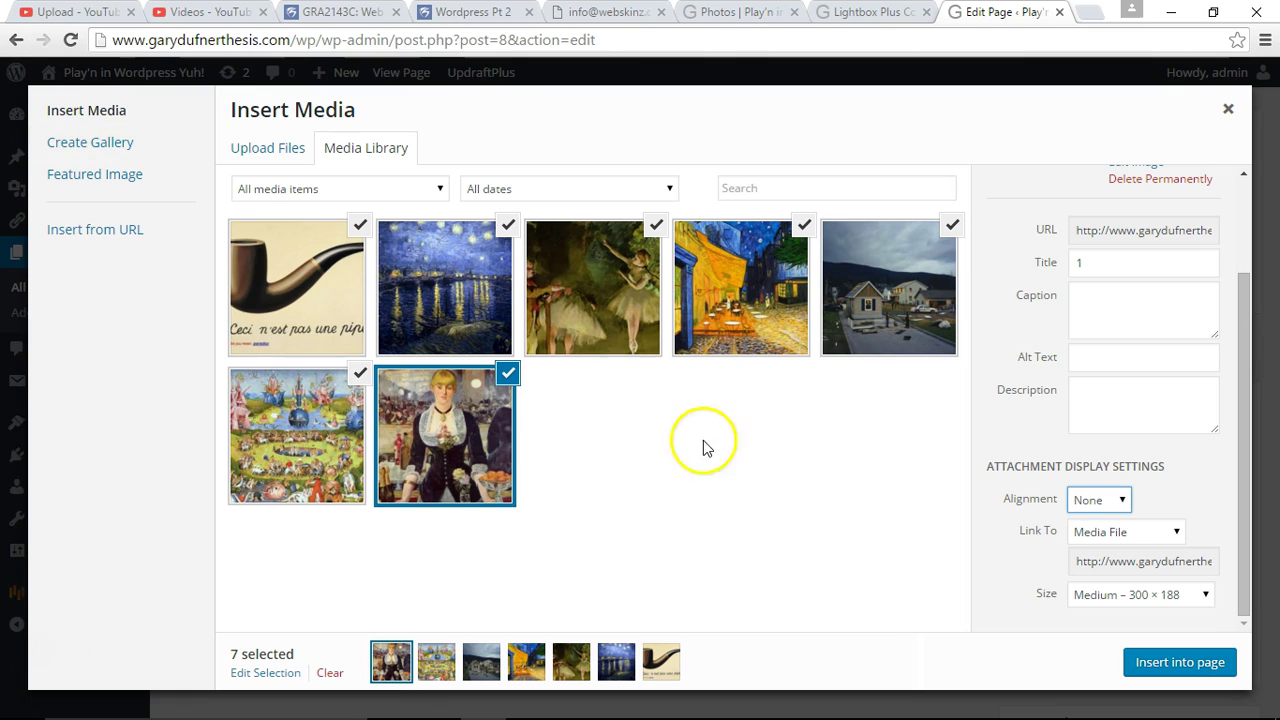
{"action": "left_click", "coordinate": [1186, 662]}
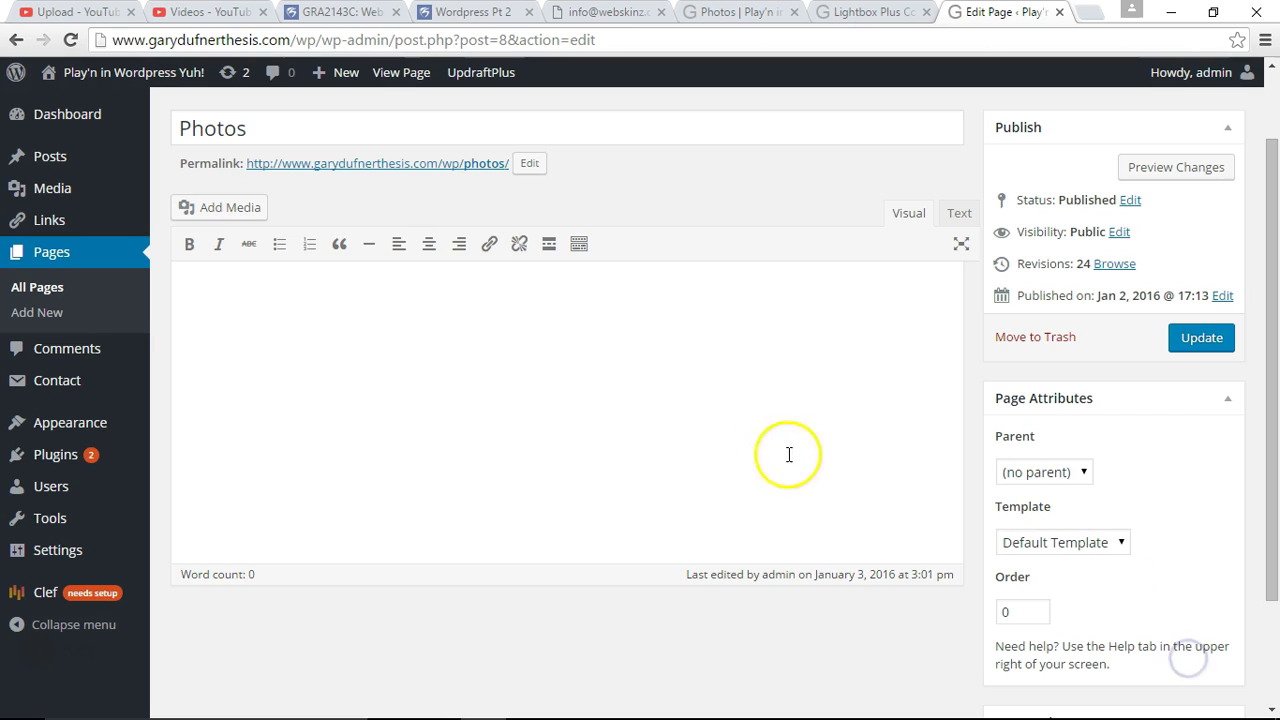
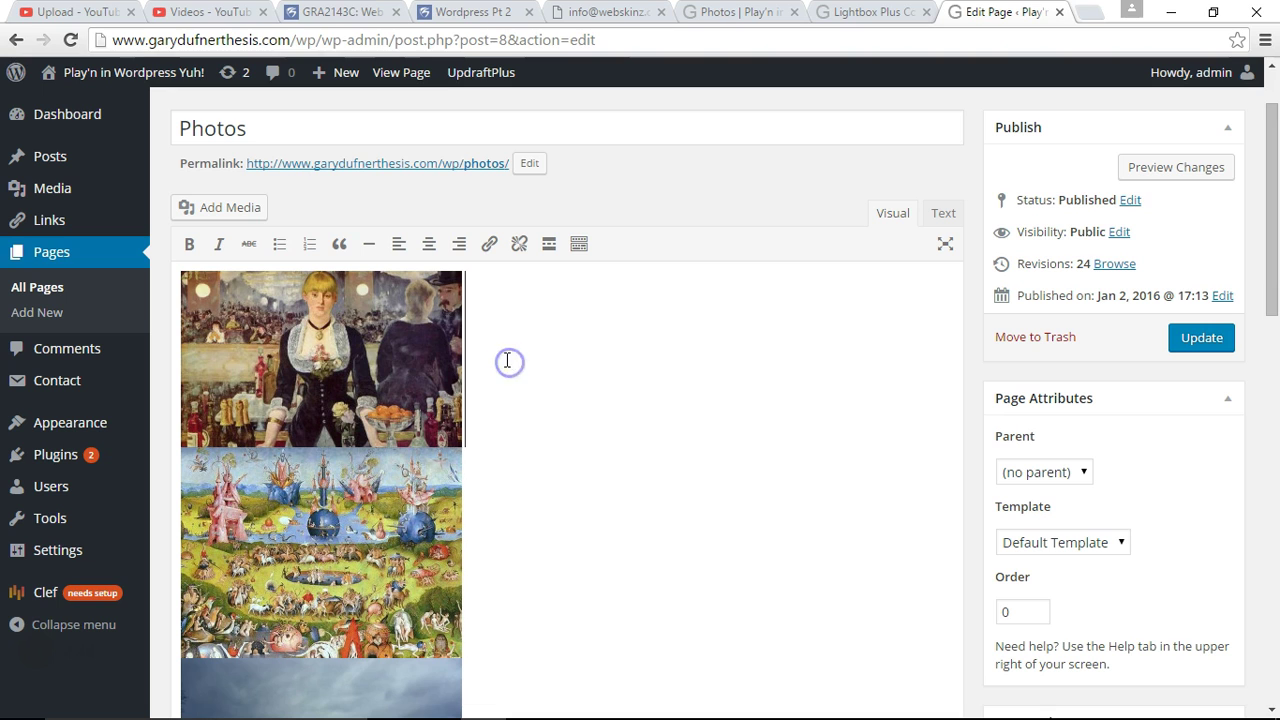
- Separate the seven inserted images with paragraph breaks so each sits on its own line, and update the Photos page
{"action": "left_click", "coordinate": [566, 363]}
{"action": "scroll", "coordinate": [523, 483], "scroll_direction": "down", "scroll_amount": 1}
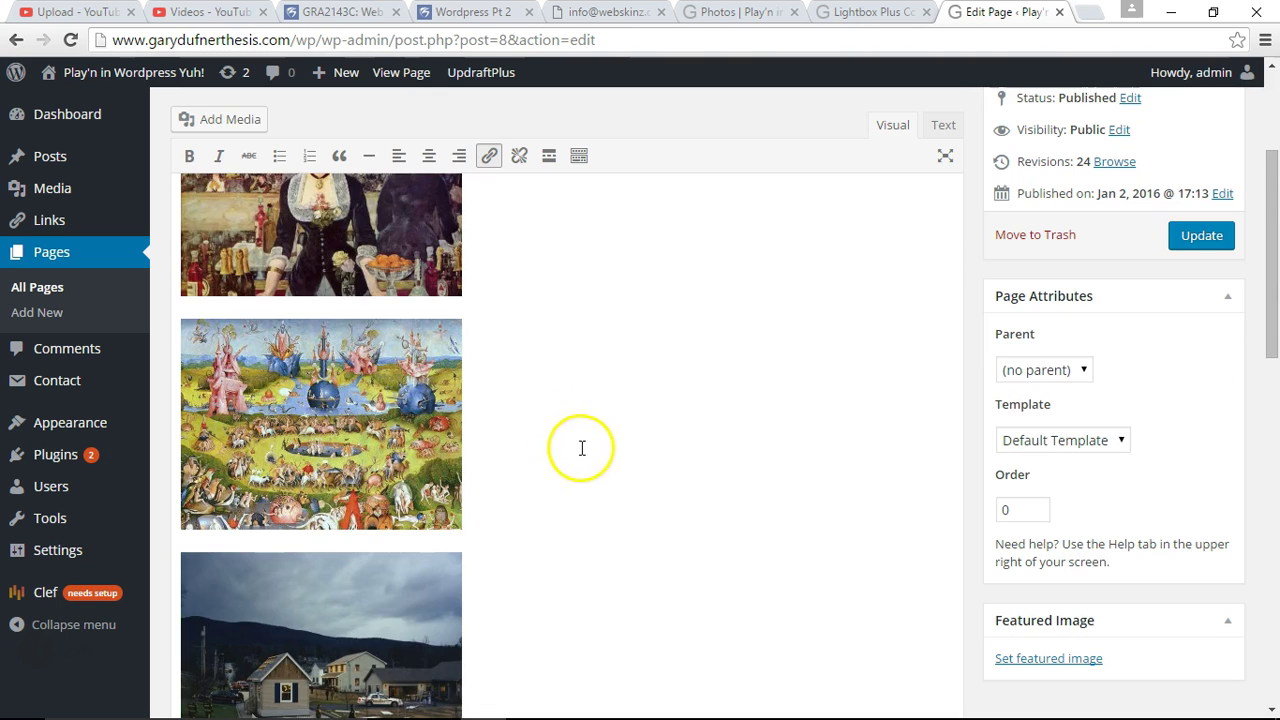
{"action": "scroll", "coordinate": [560, 450], "scroll_direction": "down", "scroll_amount": 5}
{"action": "scroll", "coordinate": [503, 485], "scroll_direction": "down", "scroll_amount": 5}
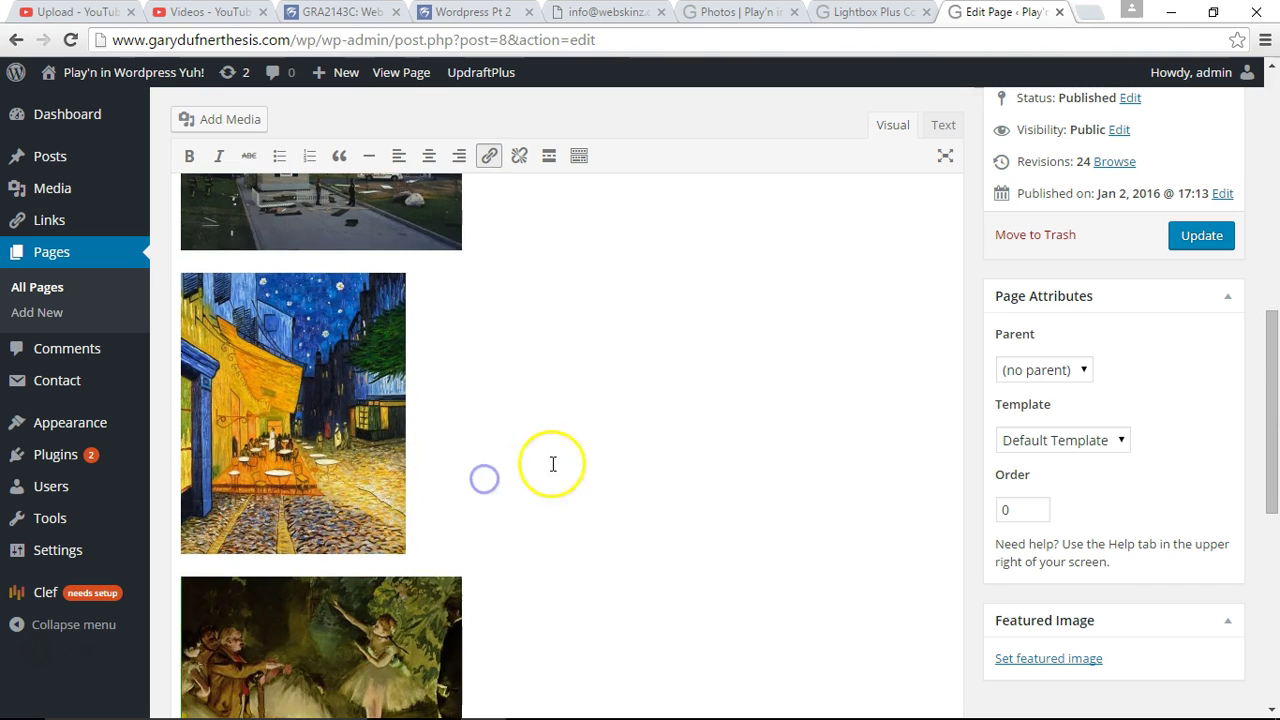
{"action": "scroll", "coordinate": [583, 502], "scroll_direction": "down", "scroll_amount": 3}
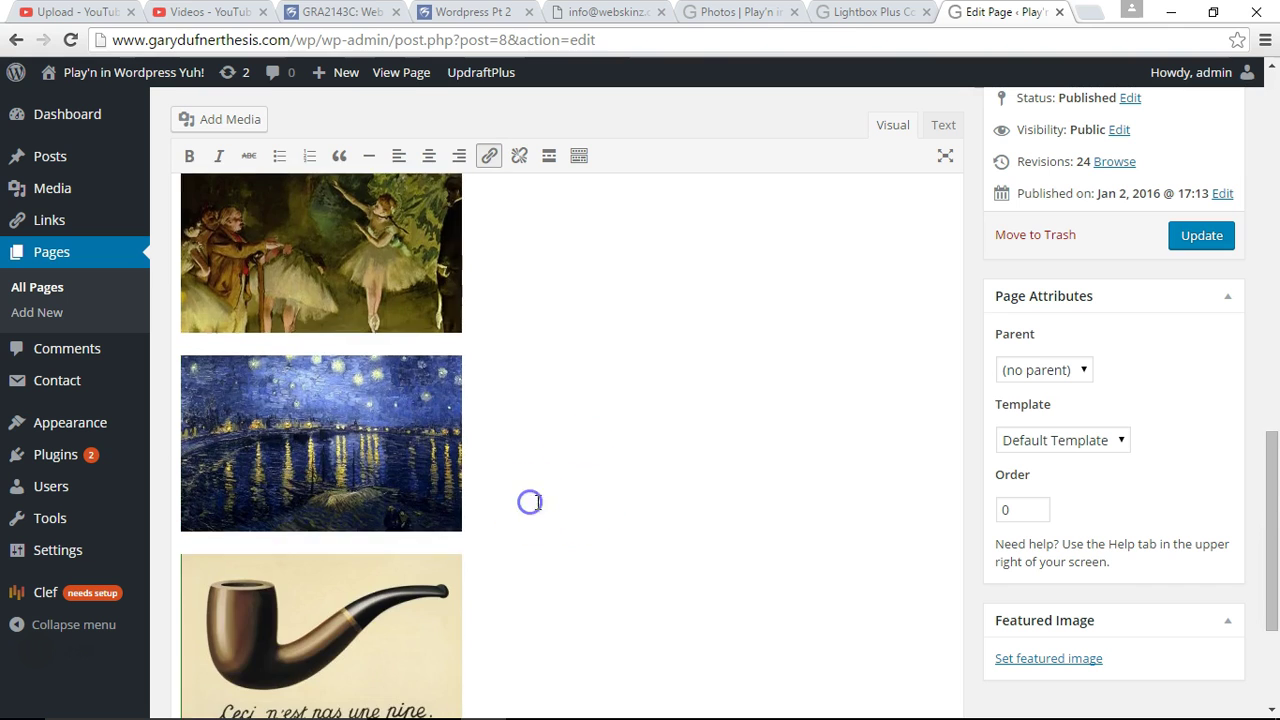
{"action": "scroll", "coordinate": [597, 474], "scroll_direction": "up", "scroll_amount": 5}
{"action": "scroll", "coordinate": [590, 476], "scroll_direction": "up", "scroll_amount": 10}
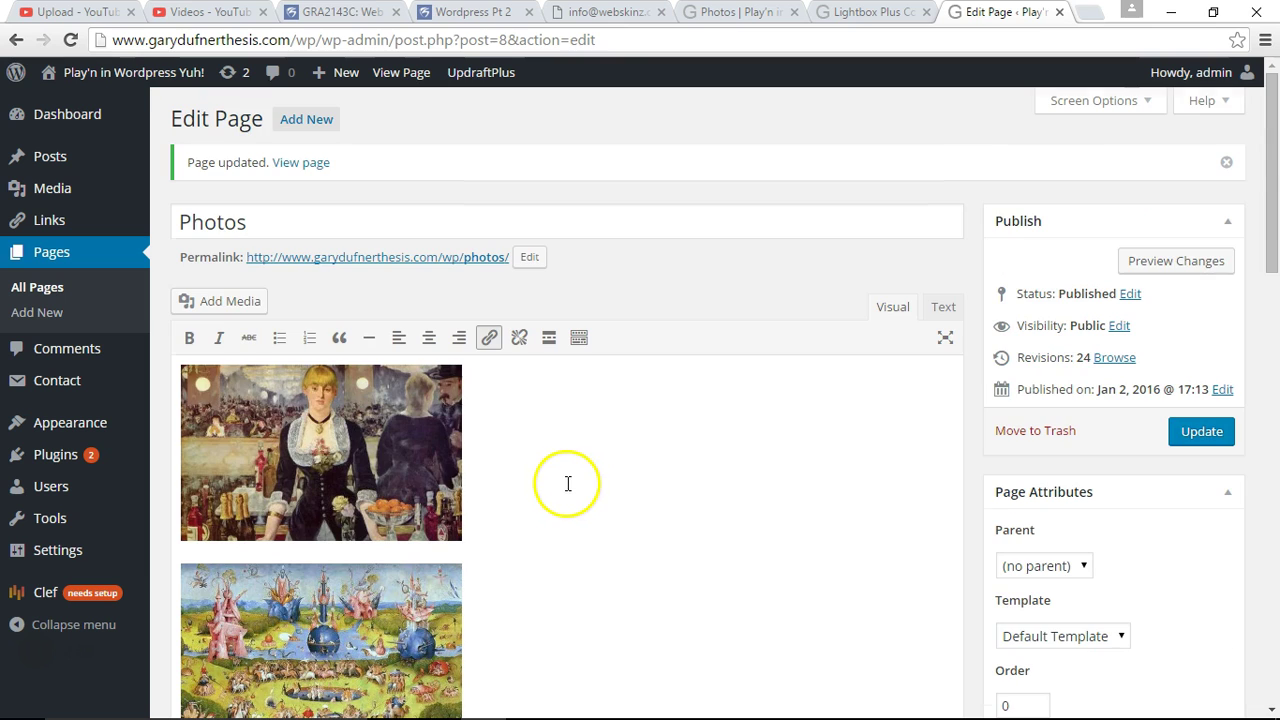
{"action": "left_click", "coordinate": [1202, 432]}
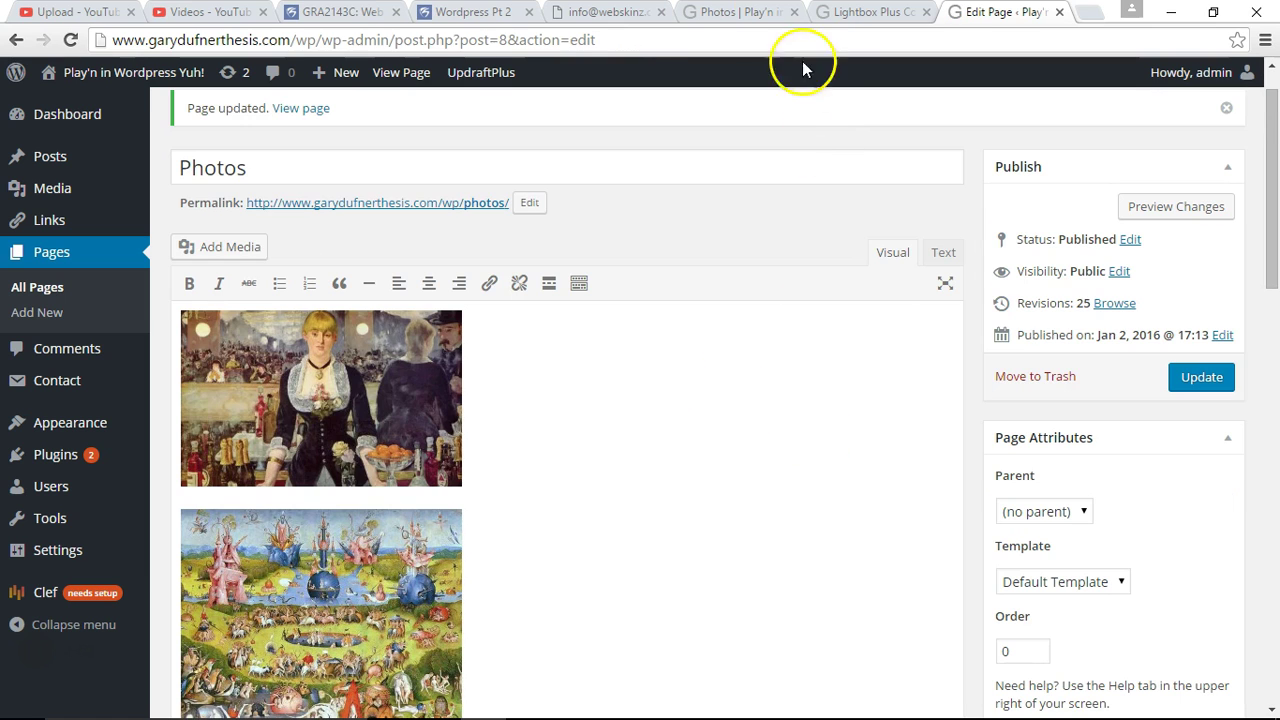
- Reload the live Photos page from the site navigation and preview the first two images in the lightbox, closing each one
{"action": "left_click", "coordinate": [733, 12]}
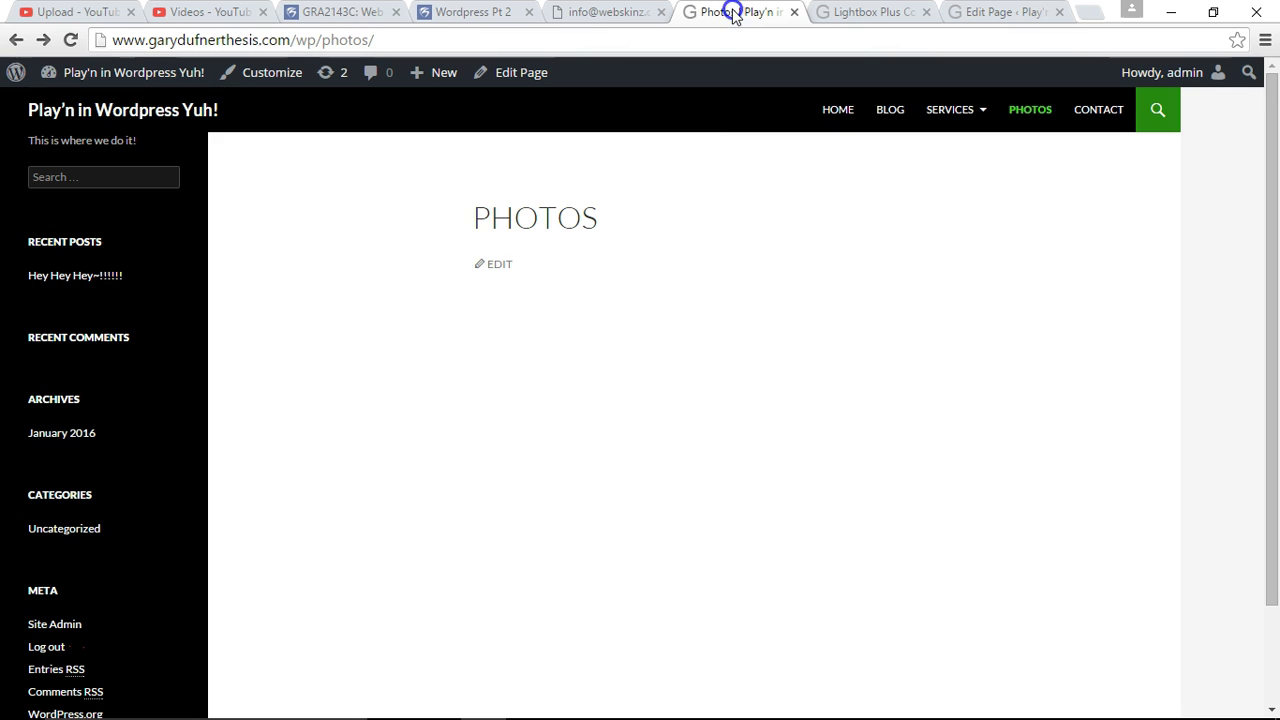
{"action": "mouse_move", "coordinate": [940, 117]}
{"action": "left_click", "coordinate": [1023, 112]}
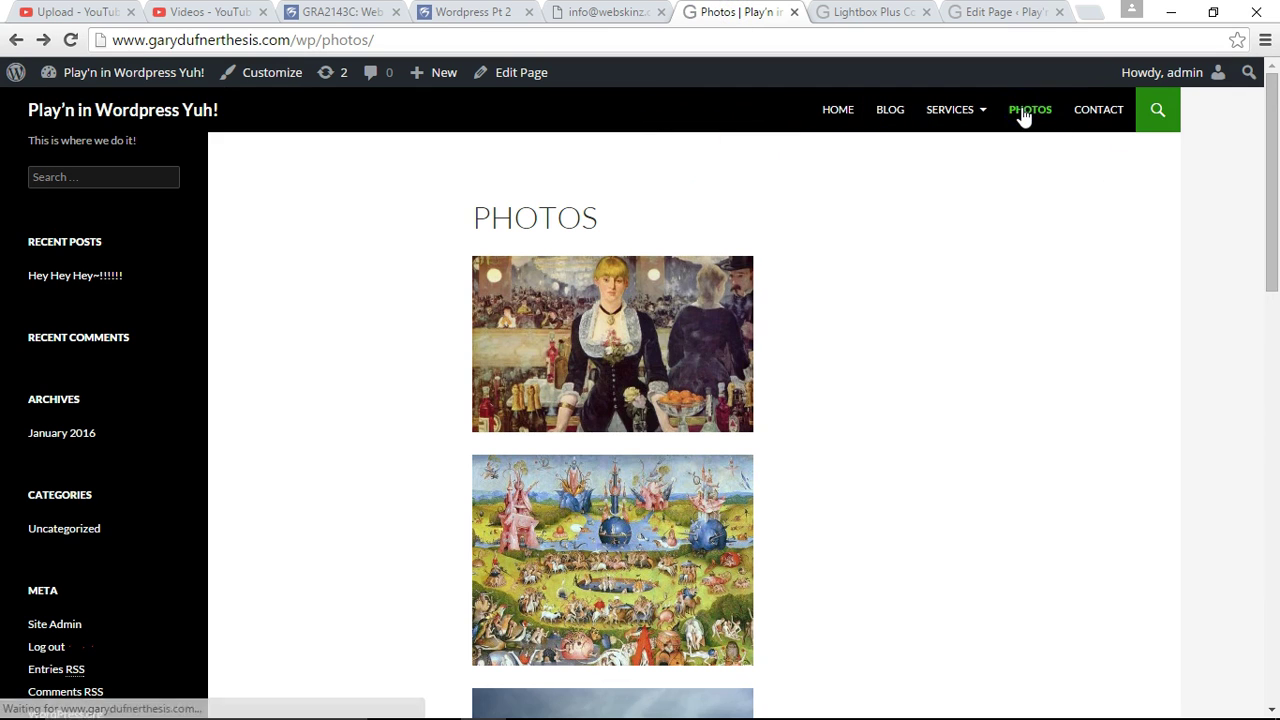
{"action": "left_click", "coordinate": [586, 320]}
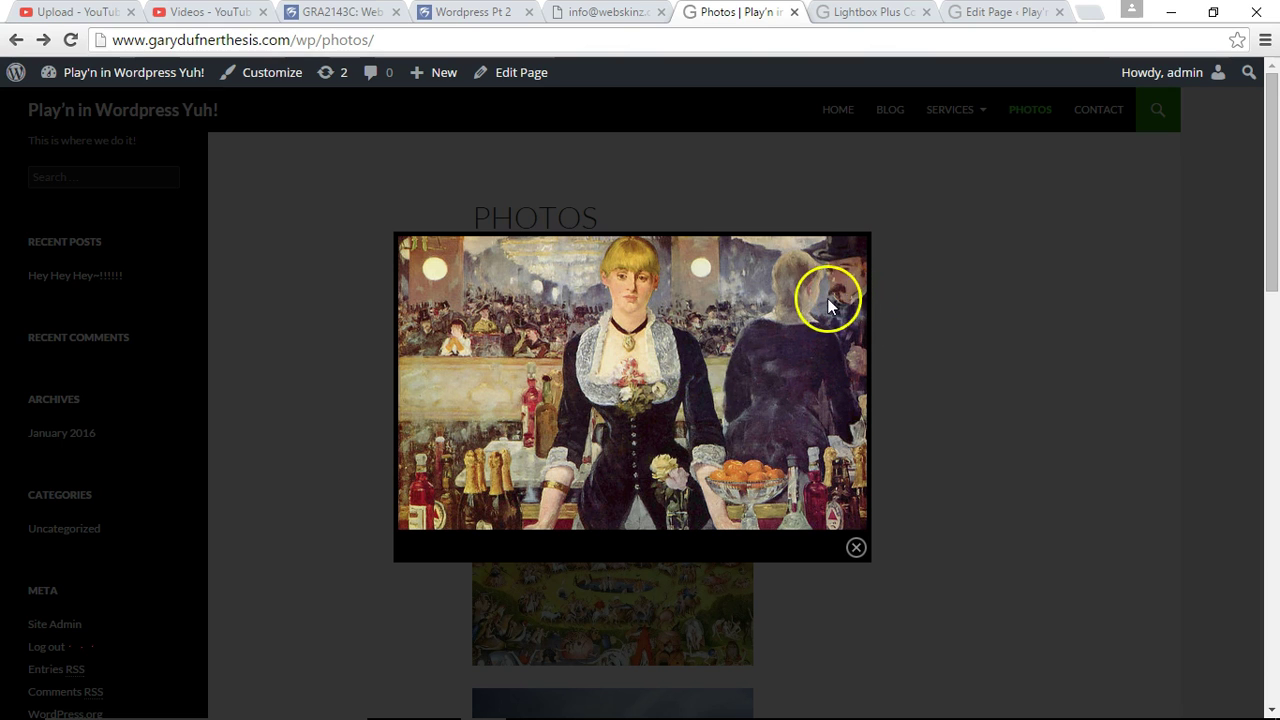
{"action": "left_click", "coordinate": [844, 488]}
{"action": "left_click", "coordinate": [855, 549]}
{"action": "left_click", "coordinate": [677, 571]}
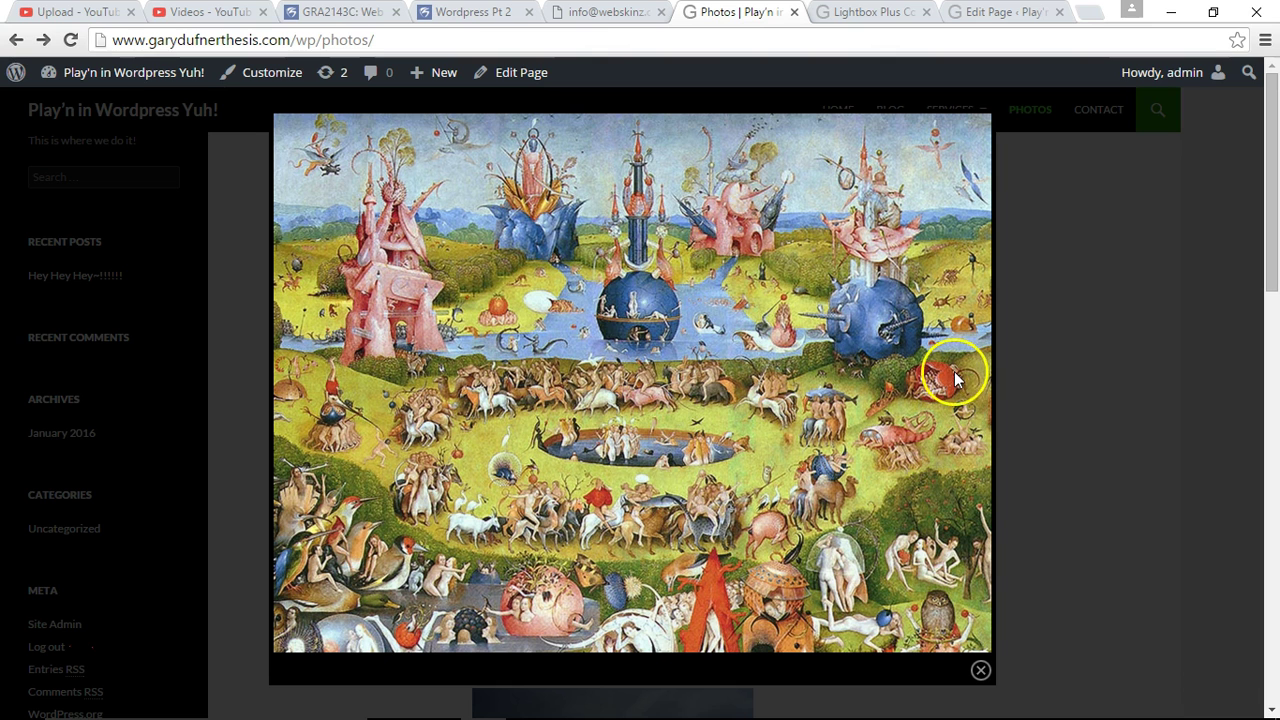
{"action": "left_click", "coordinate": [980, 675]}
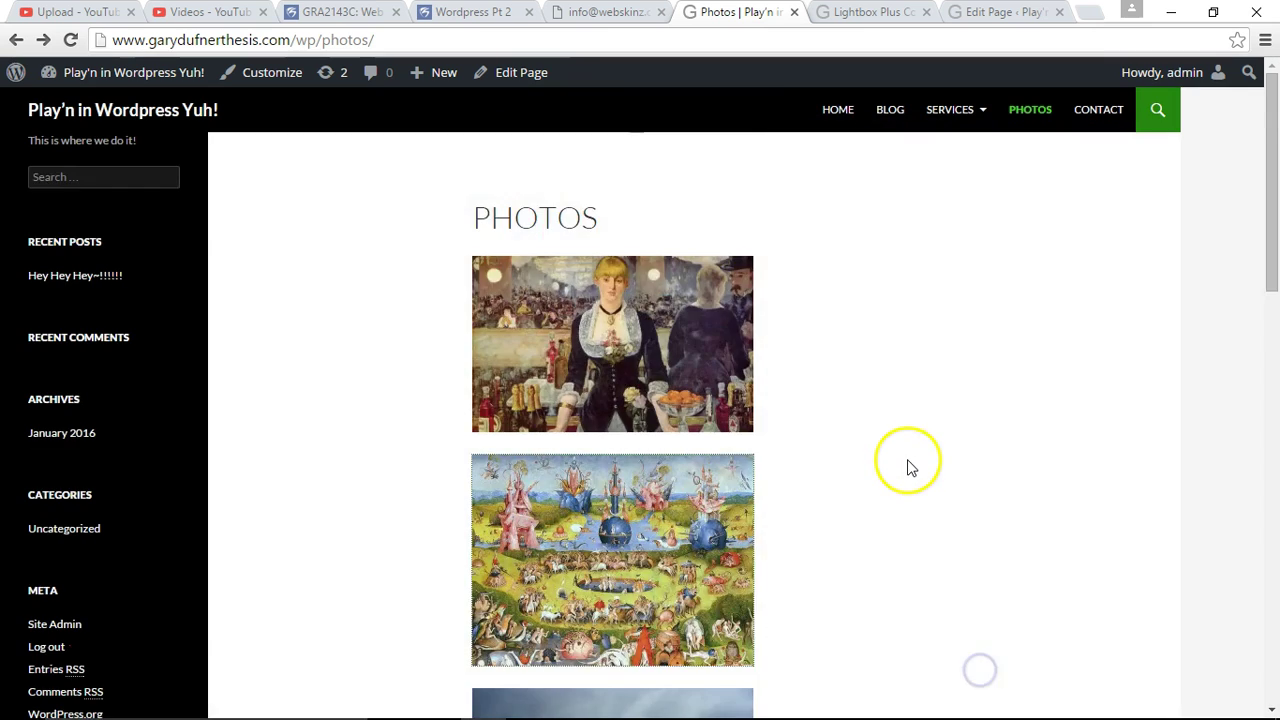
- Preview the third and fourth images on the live Photos page in the lightbox, closing each one
{"action": "scroll", "coordinate": [906, 466], "scroll_direction": "down", "scroll_amount": 3}
{"action": "left_click", "coordinate": [706, 514]}
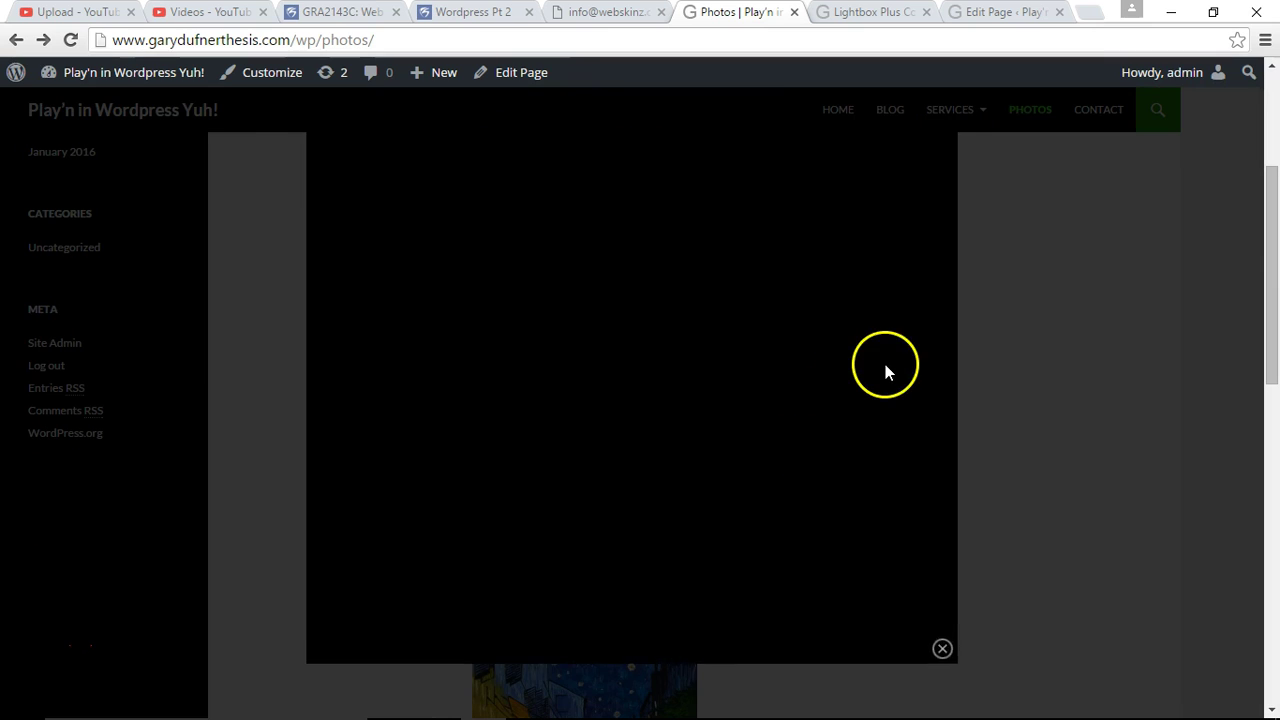
{"action": "left_click", "coordinate": [959, 670]}
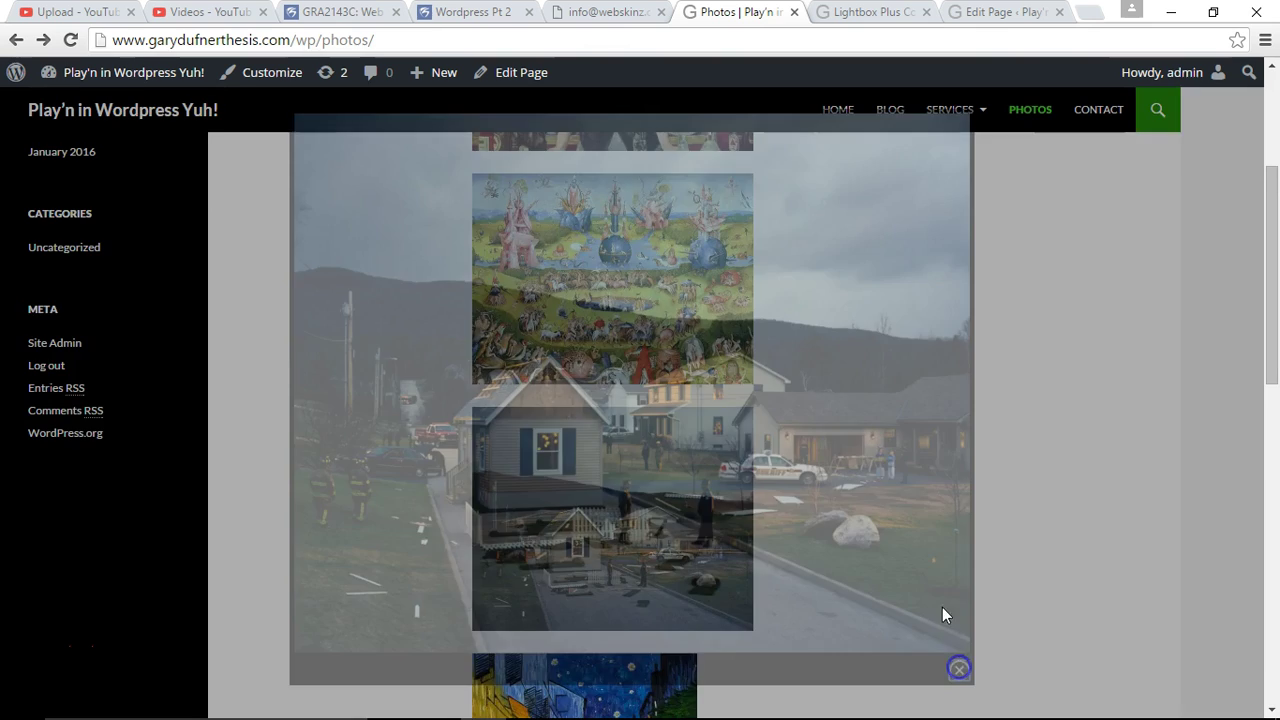
{"action": "scroll", "coordinate": [877, 449], "scroll_direction": "down", "scroll_amount": 2}
{"action": "left_click", "coordinate": [602, 552]}
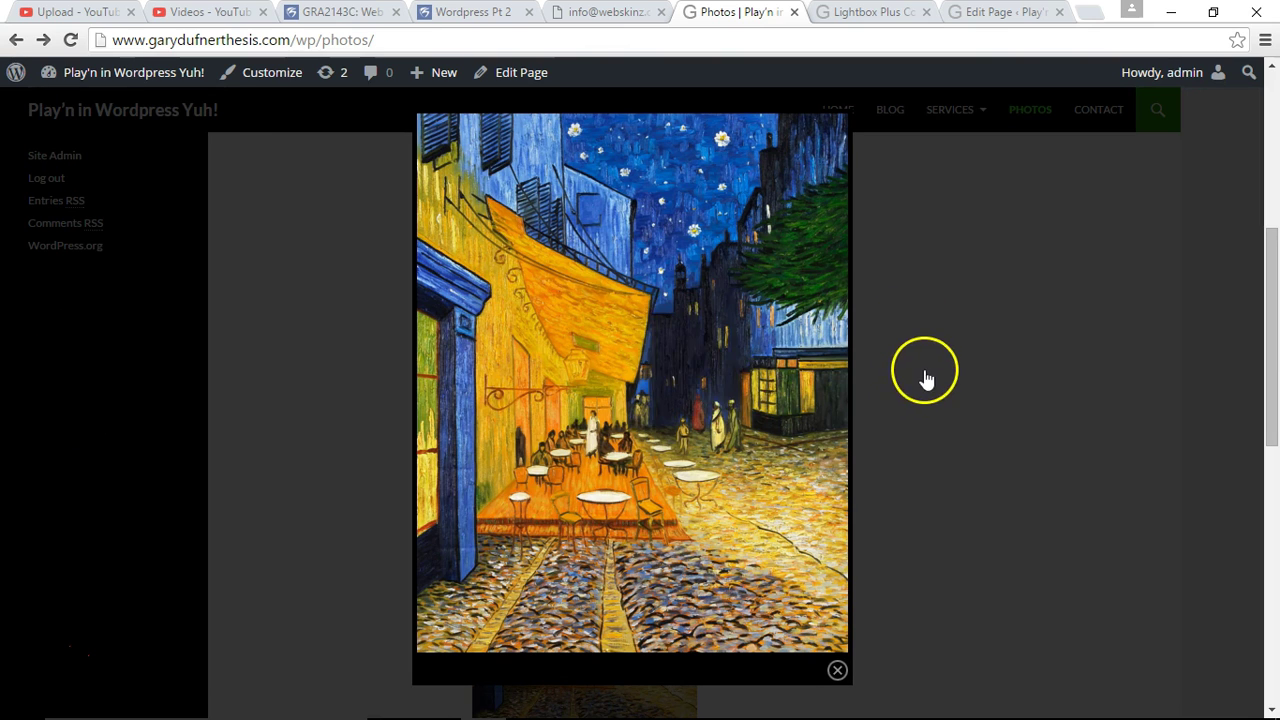
{"action": "left_click", "coordinate": [900, 325]}
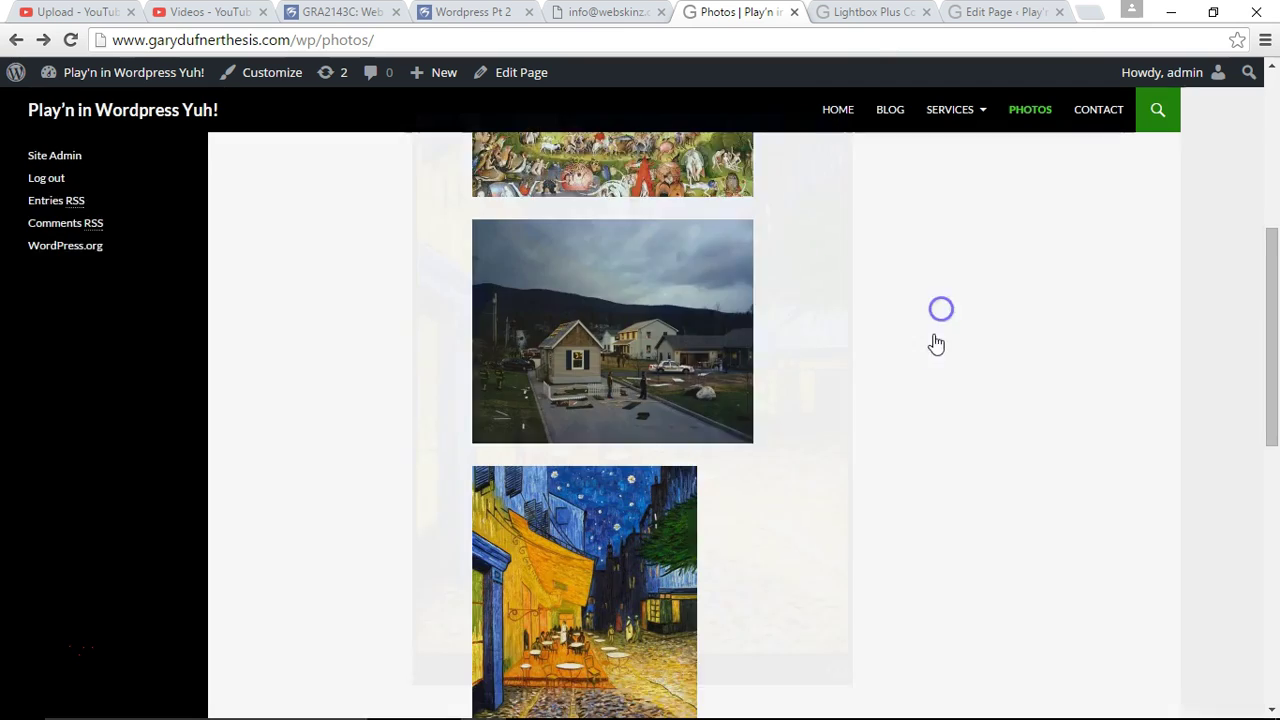
{"action": "scroll", "coordinate": [850, 385], "scroll_direction": "up", "scroll_amount": 5}
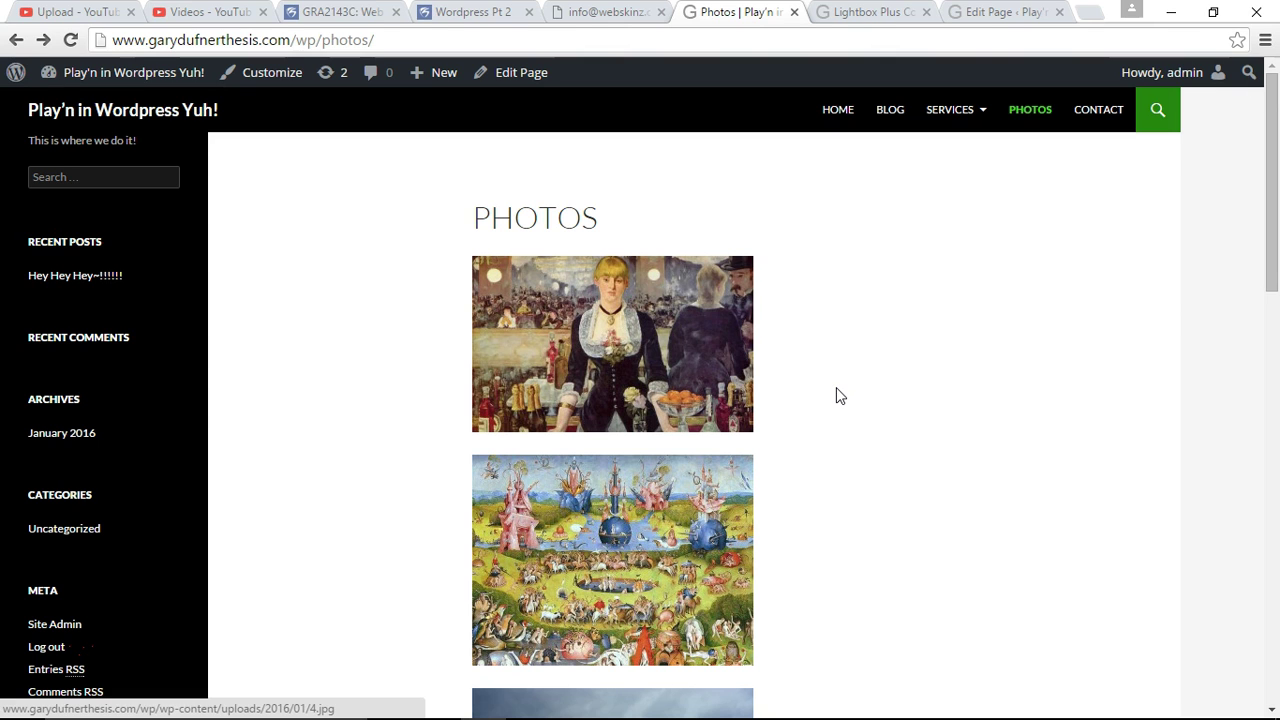
- Return to the Photos page editor, display the content as HTML code and examine the link code of the first two images
{"action": "left_click", "coordinate": [873, 14]}
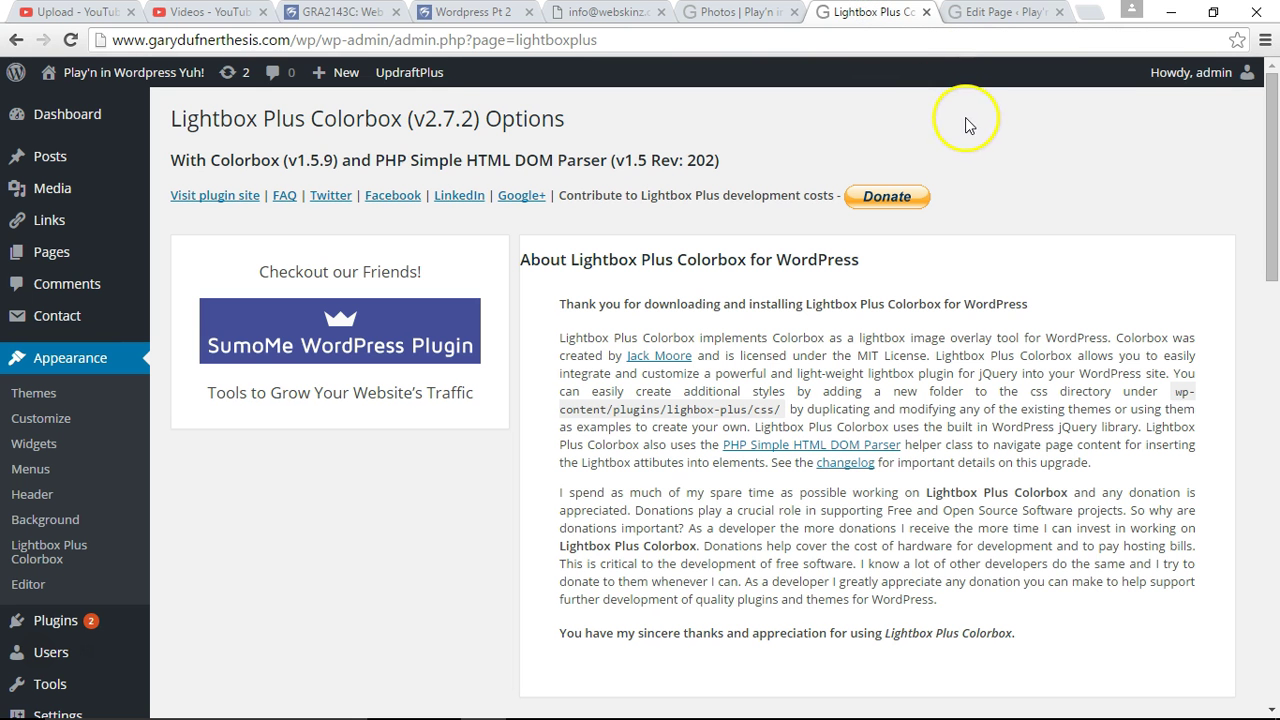
{"action": "left_click", "coordinate": [975, 12]}
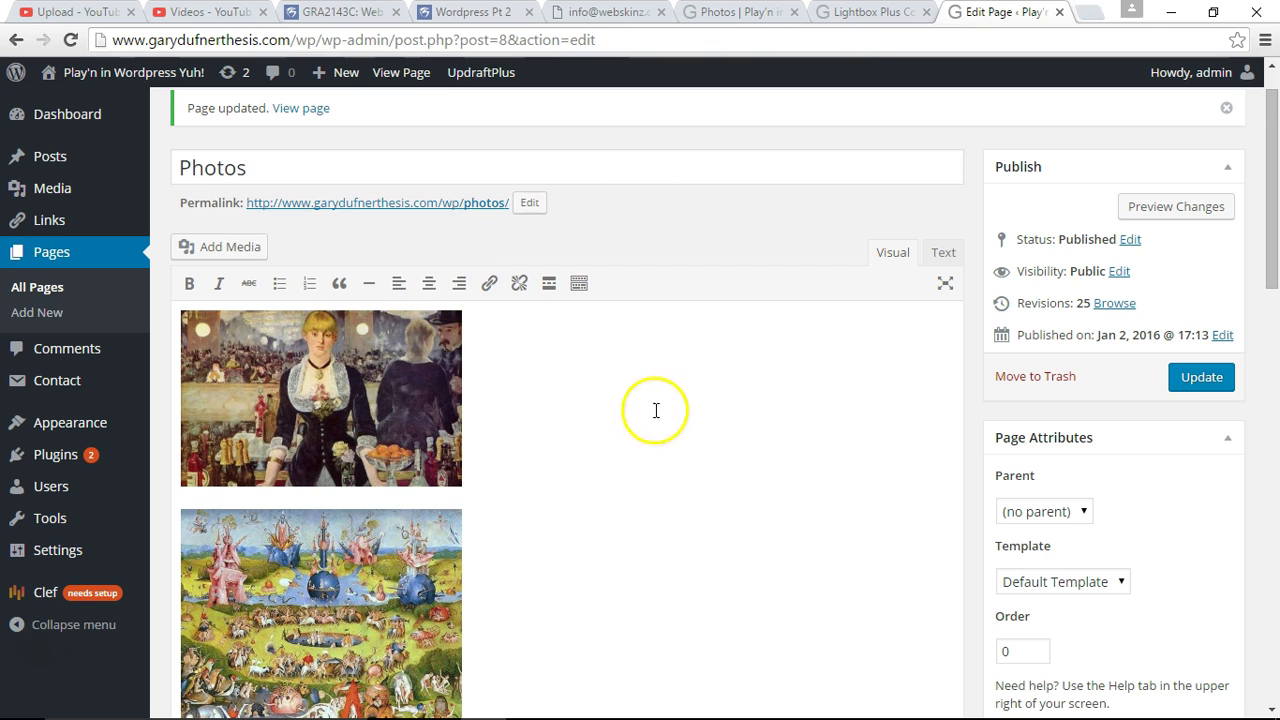
{"action": "left_click_drag", "start_coordinate": [286, 167], "coordinate": [158, 165]}
{"action": "left_click", "coordinate": [749, 343]}
{"action": "left_click", "coordinate": [945, 256]}
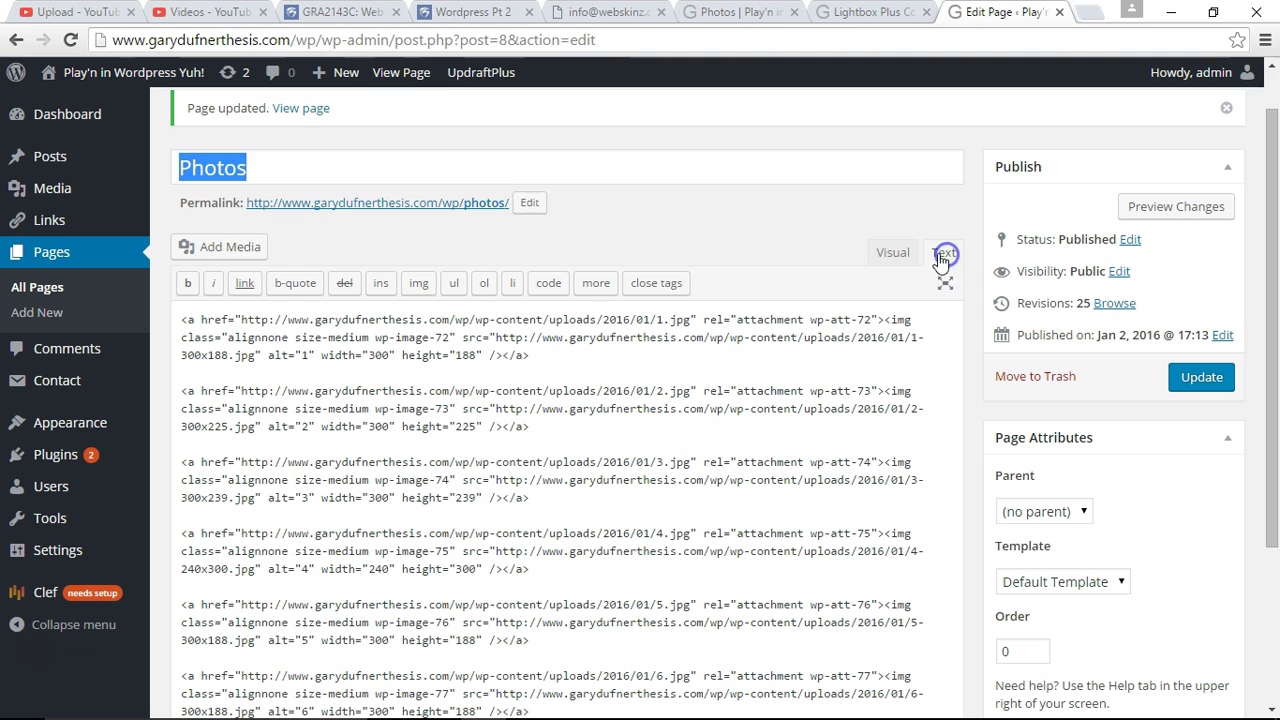
{"action": "left_click", "coordinate": [546, 355]}
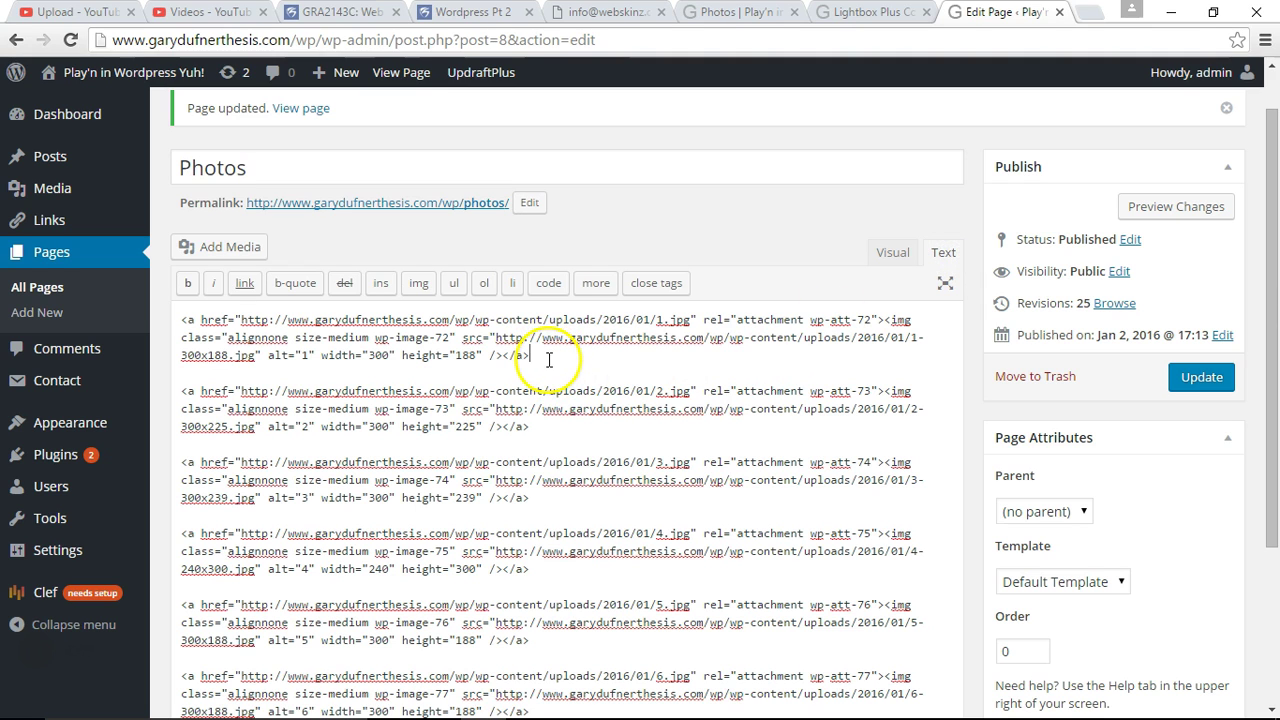
{"action": "left_click_drag", "start_coordinate": [544, 360], "coordinate": [155, 312]}
{"action": "left_click_drag", "start_coordinate": [530, 426], "coordinate": [165, 393]}
{"action": "left_click", "coordinate": [560, 353]}
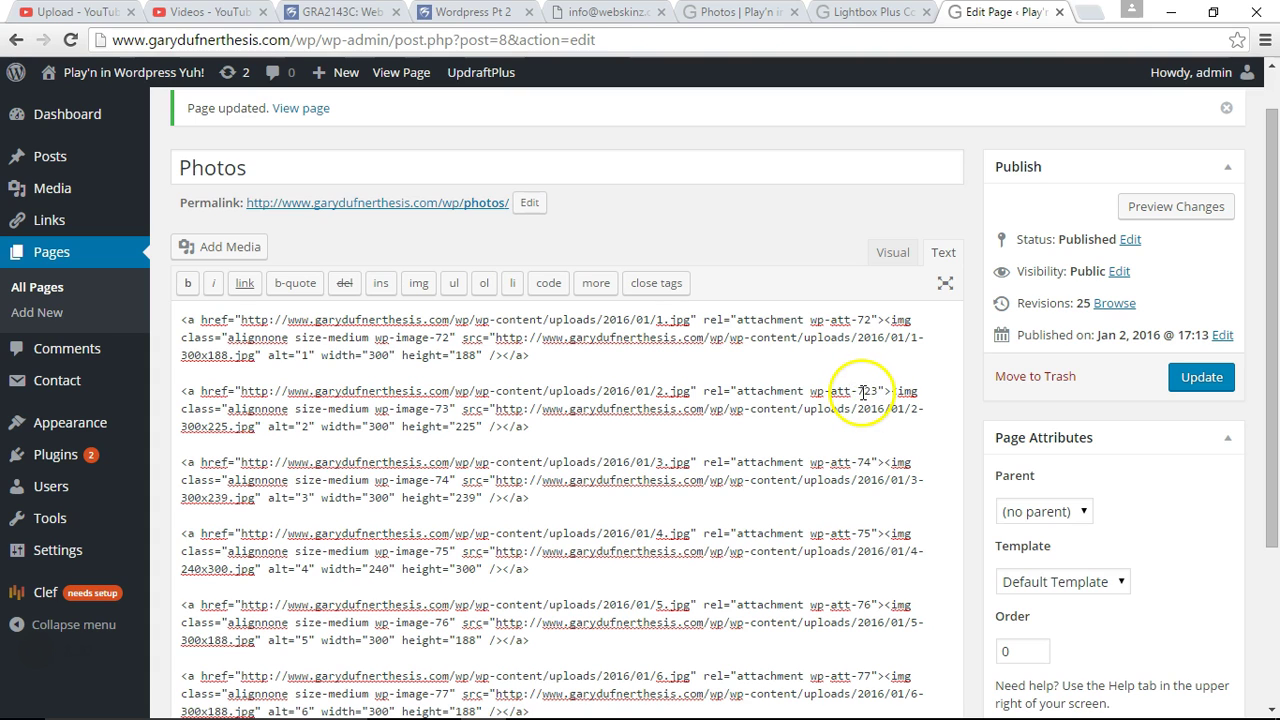
- Set the wp-att and wp-image numbers of the 2.jpg and 3.jpg links to 72 in the HTML code
{"action": "type", "text": "72"}
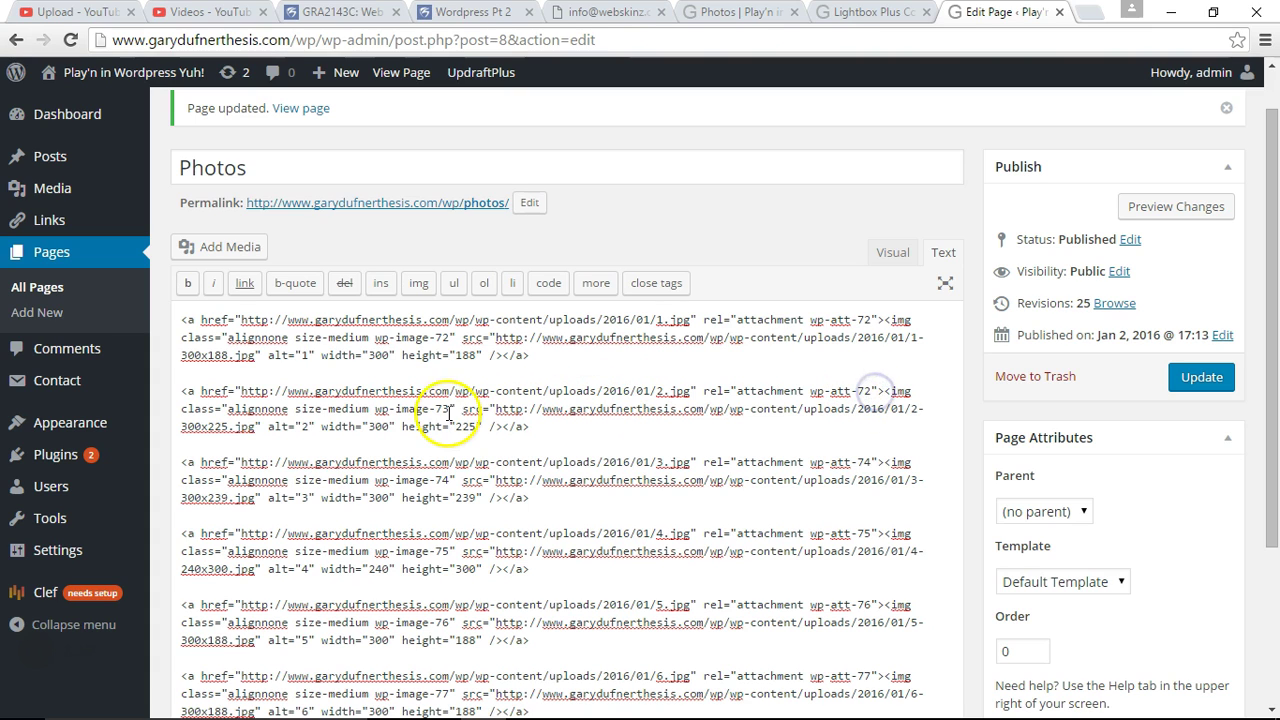
{"action": "type", "text": "72"}
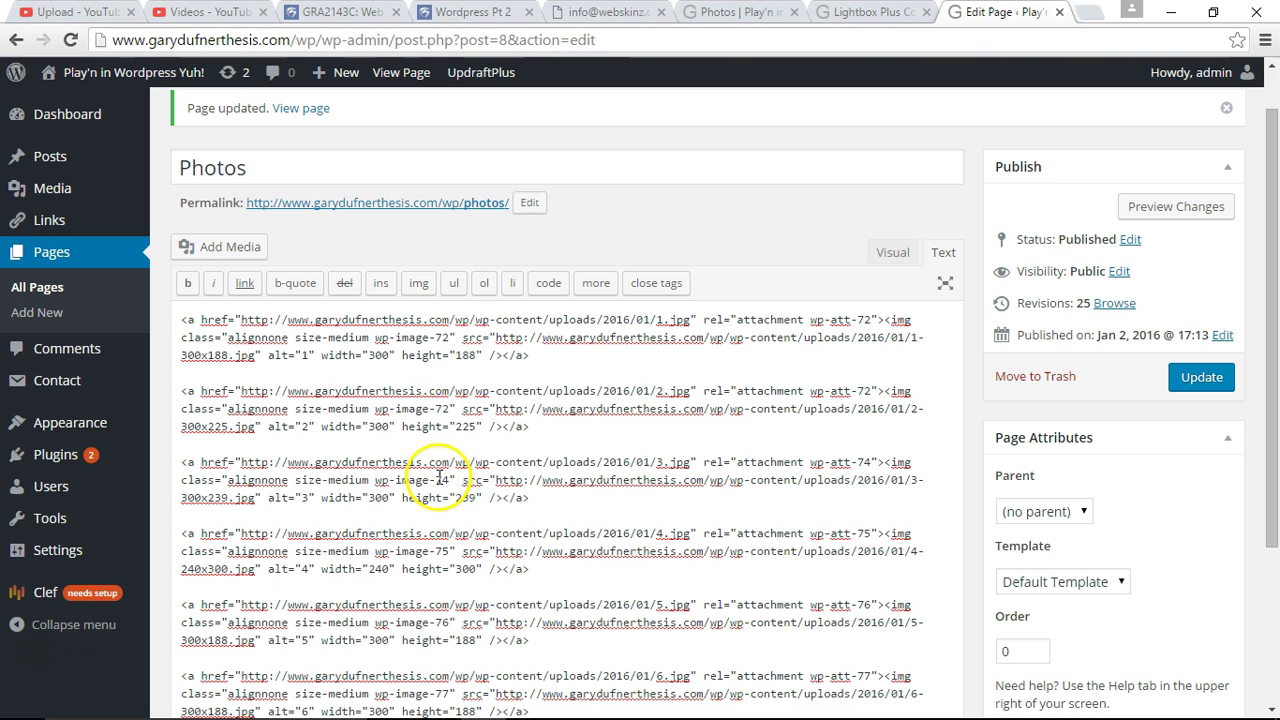
{"action": "type", "text": "72"}
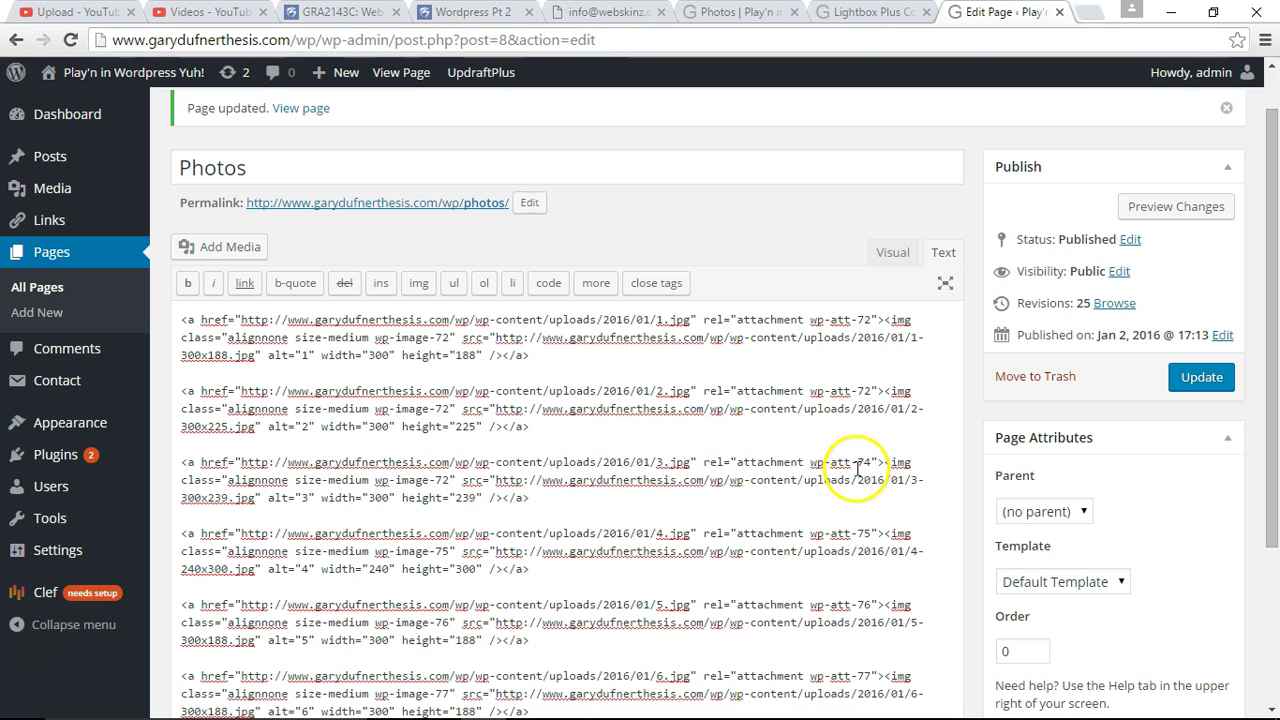
{"action": "type", "text": "72"}
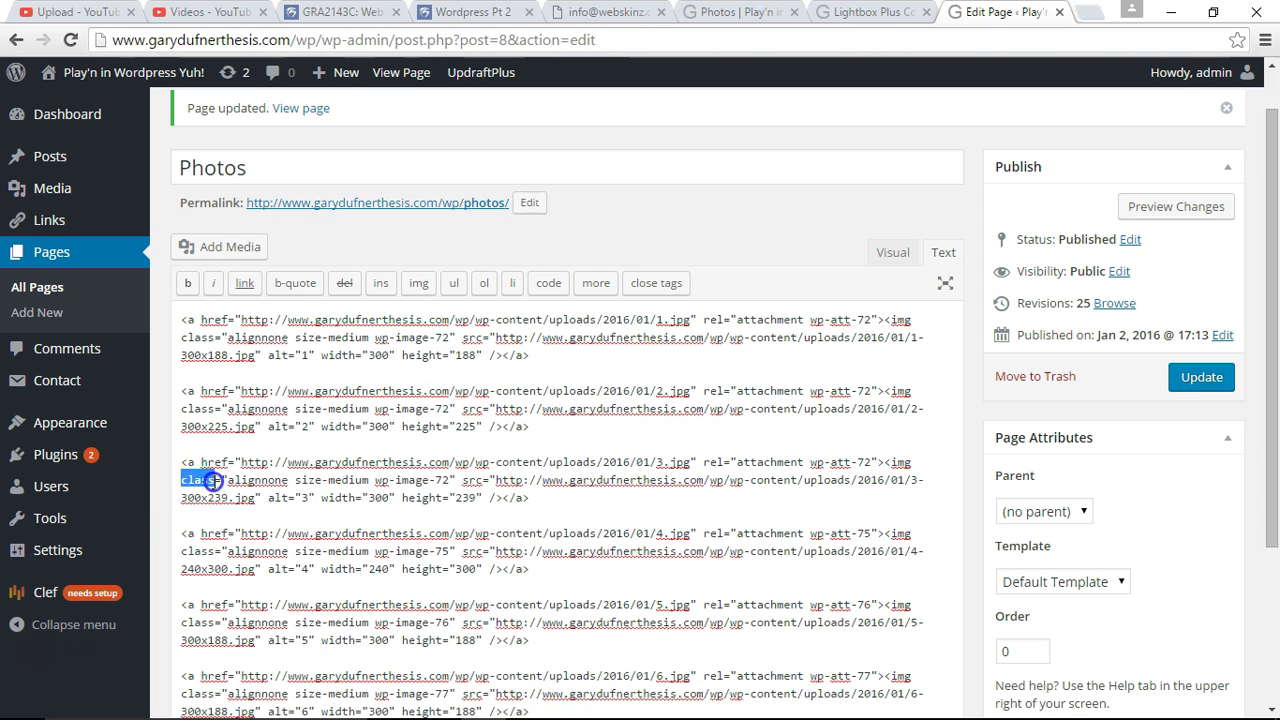
- Set the wp-att and wp-image numbers of the 4.jpg and 5.jpg links to 72
{"action": "left_click", "coordinate": [712, 462]}
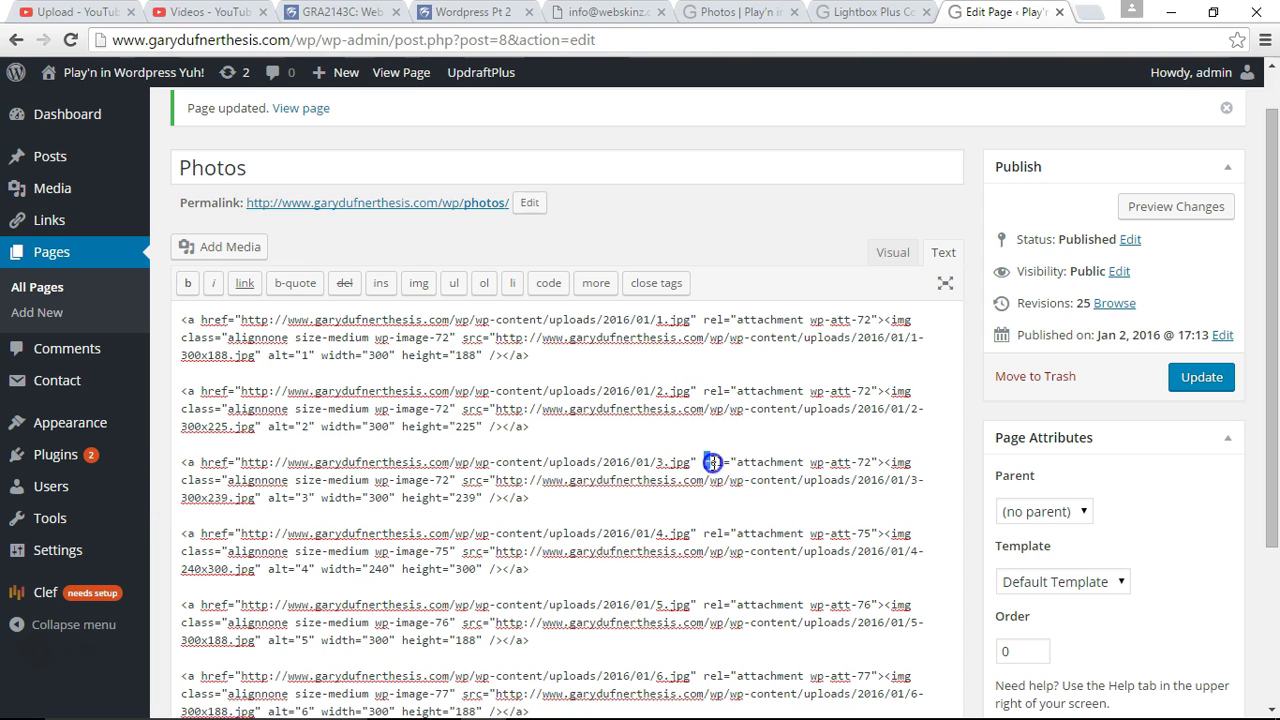
{"action": "scroll", "coordinate": [591, 480], "scroll_direction": "down", "scroll_amount": 1}
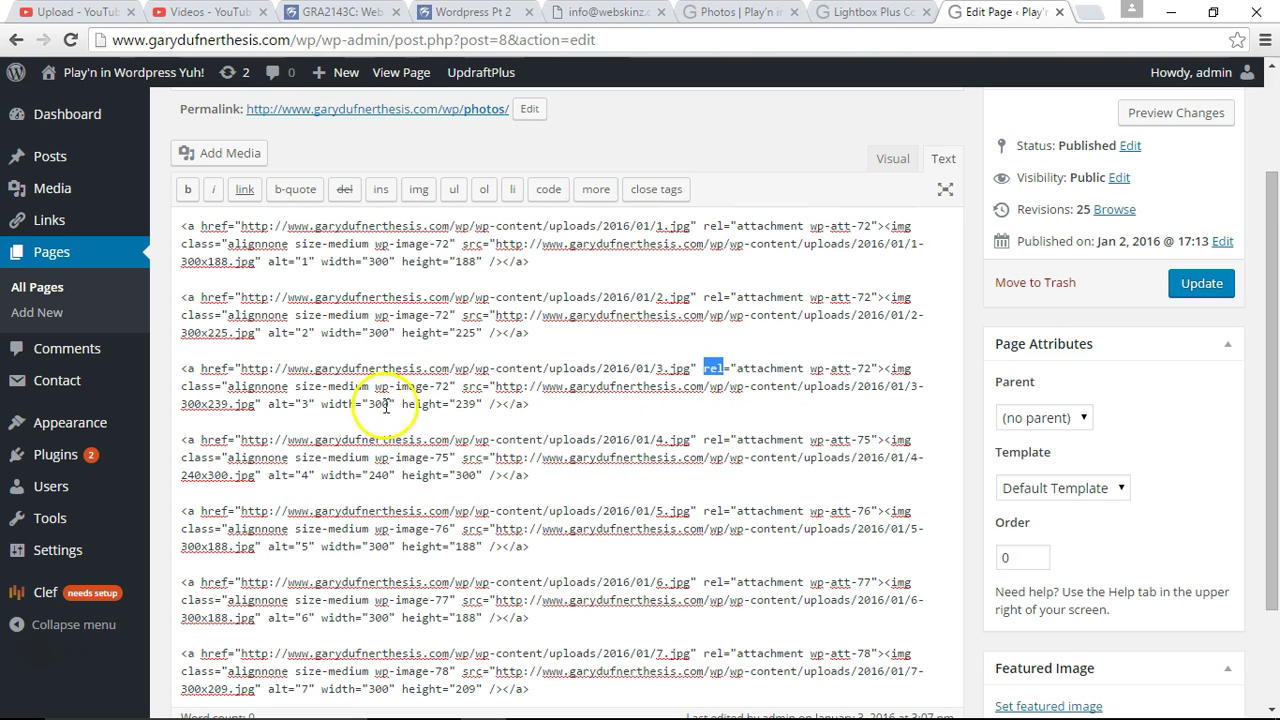
{"action": "left_click", "coordinate": [440, 459]}
{"action": "type", "text": "72"}
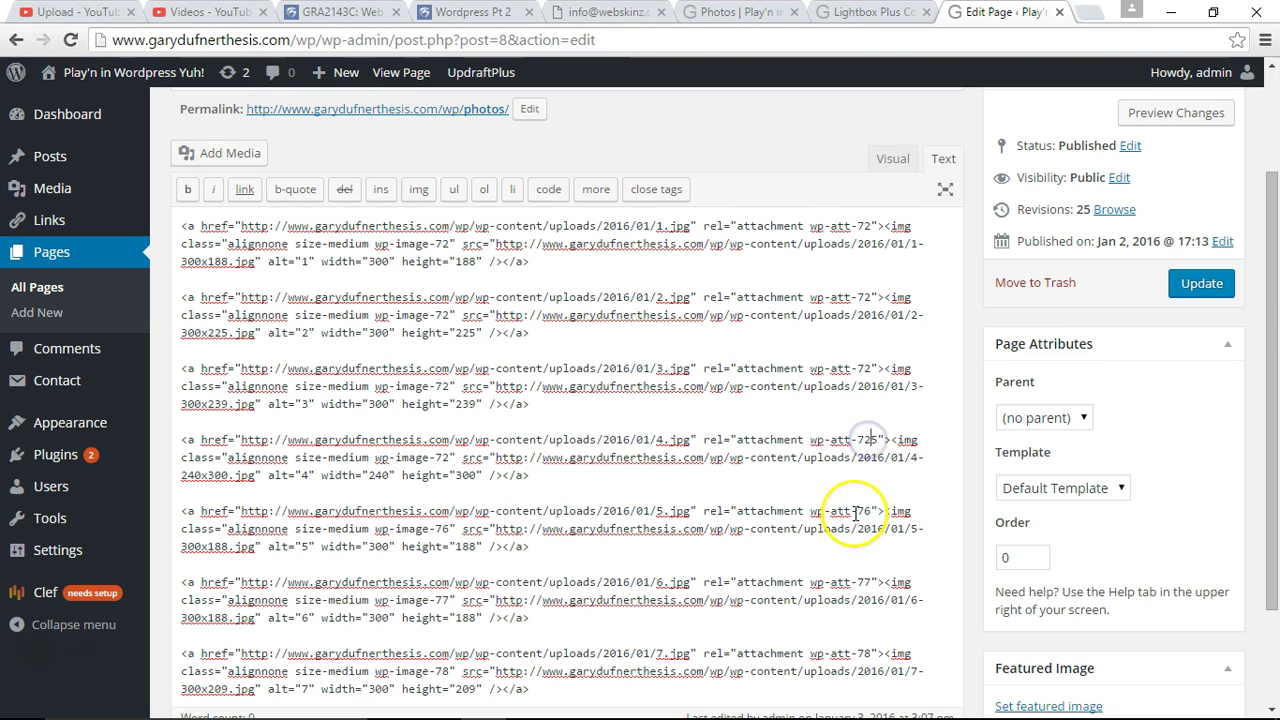
{"action": "left_click", "coordinate": [862, 440]}
{"action": "type", "text": "2"}
{"action": "type", "text": "72"}
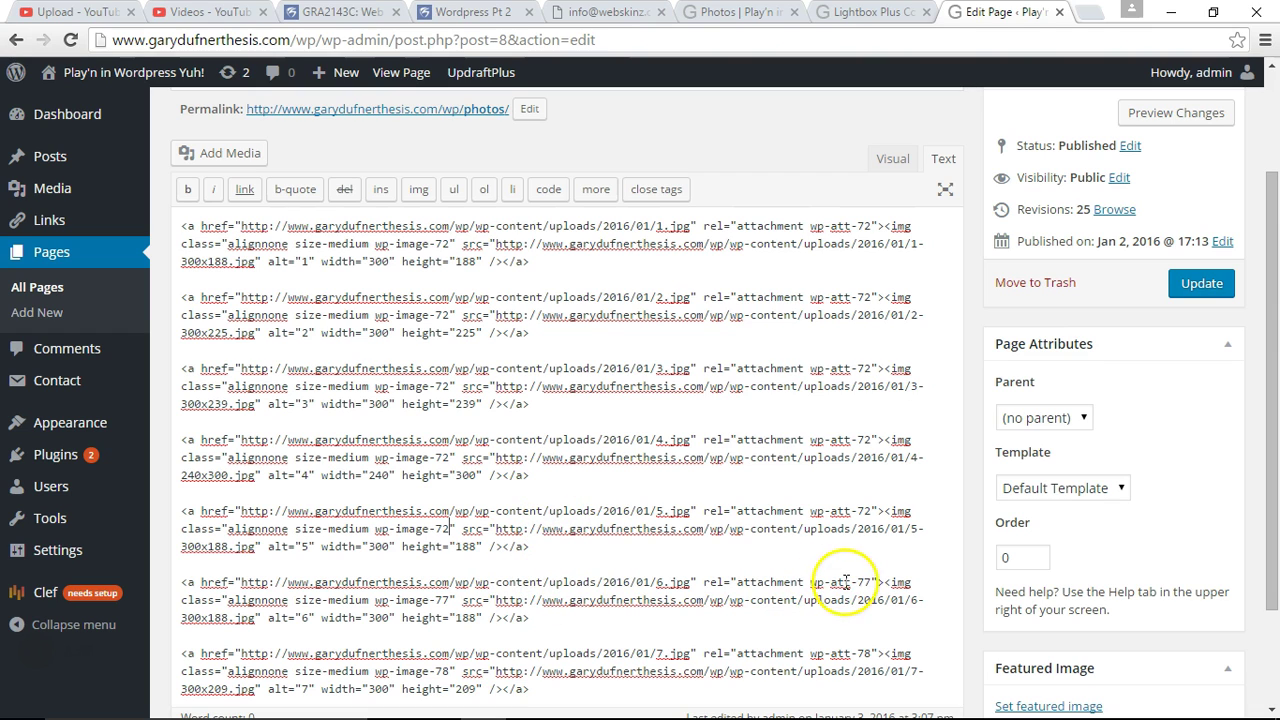
- Set the wp-att and wp-image numbers of the 6.jpg and 7.jpg links to 72, and update the page
{"action": "type", "text": "72"}
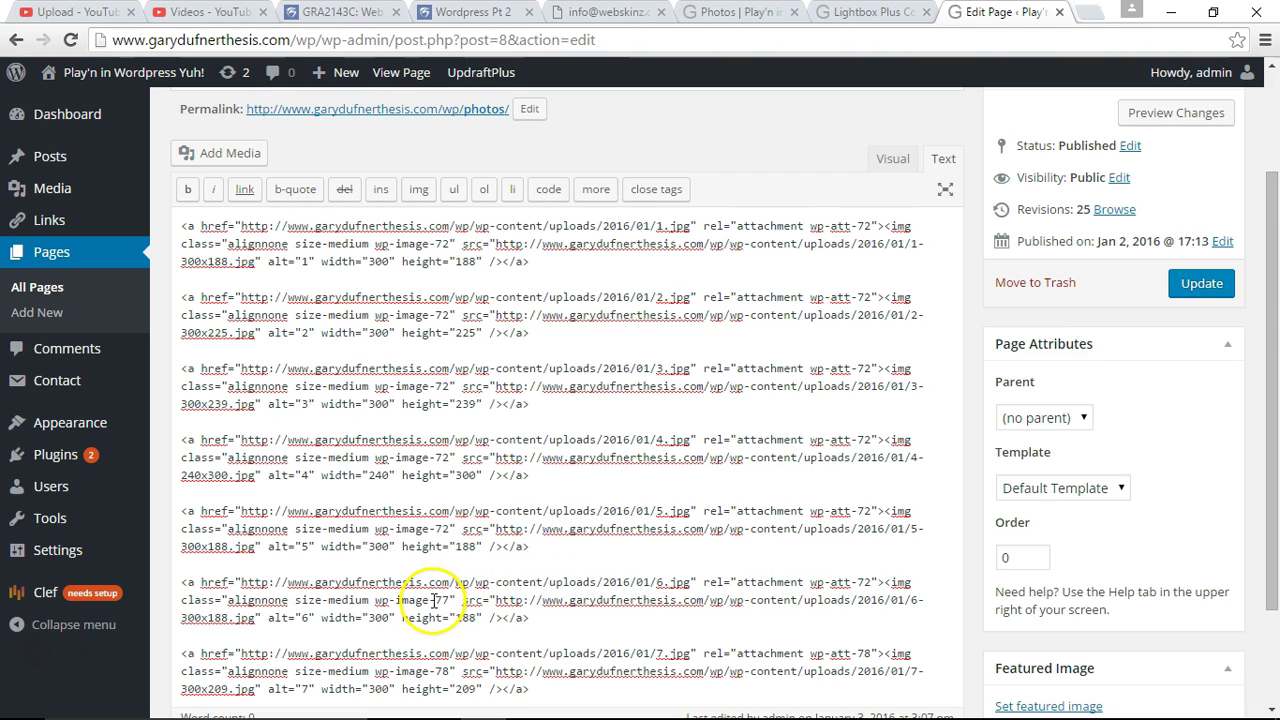
{"action": "type", "text": "72"}
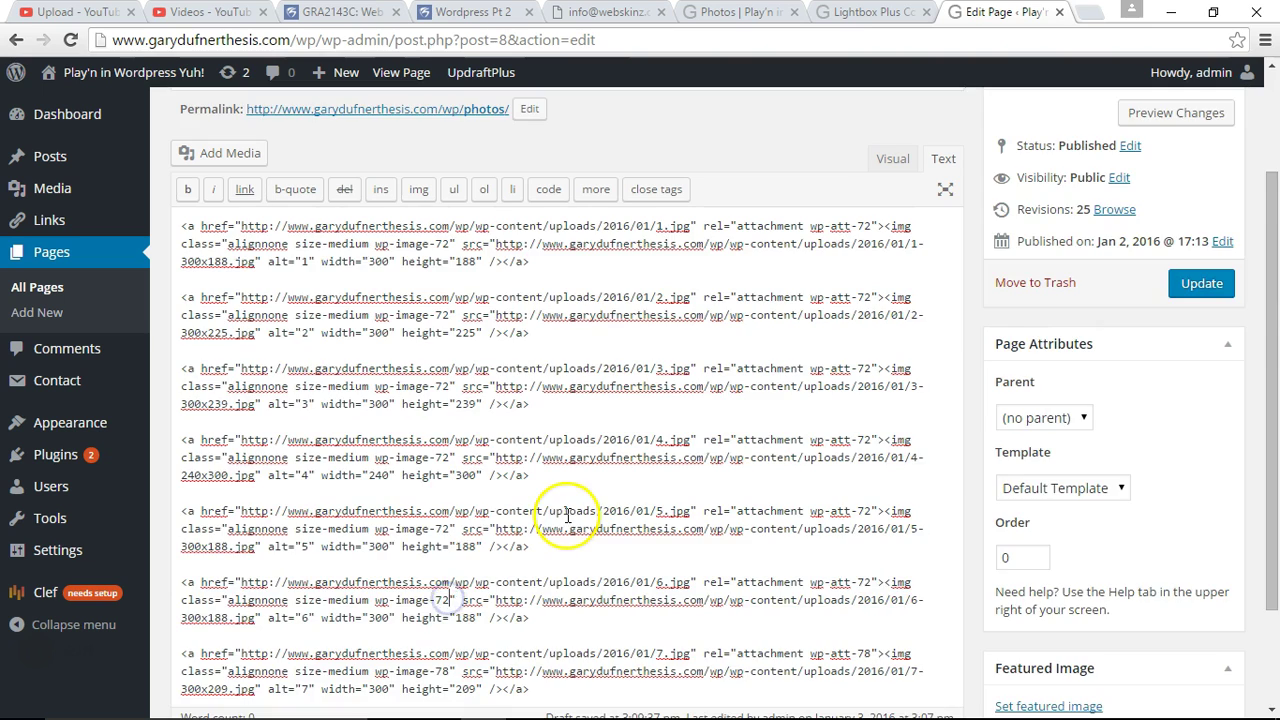
{"action": "scroll", "coordinate": [540, 515], "scroll_direction": "down", "scroll_amount": 2}
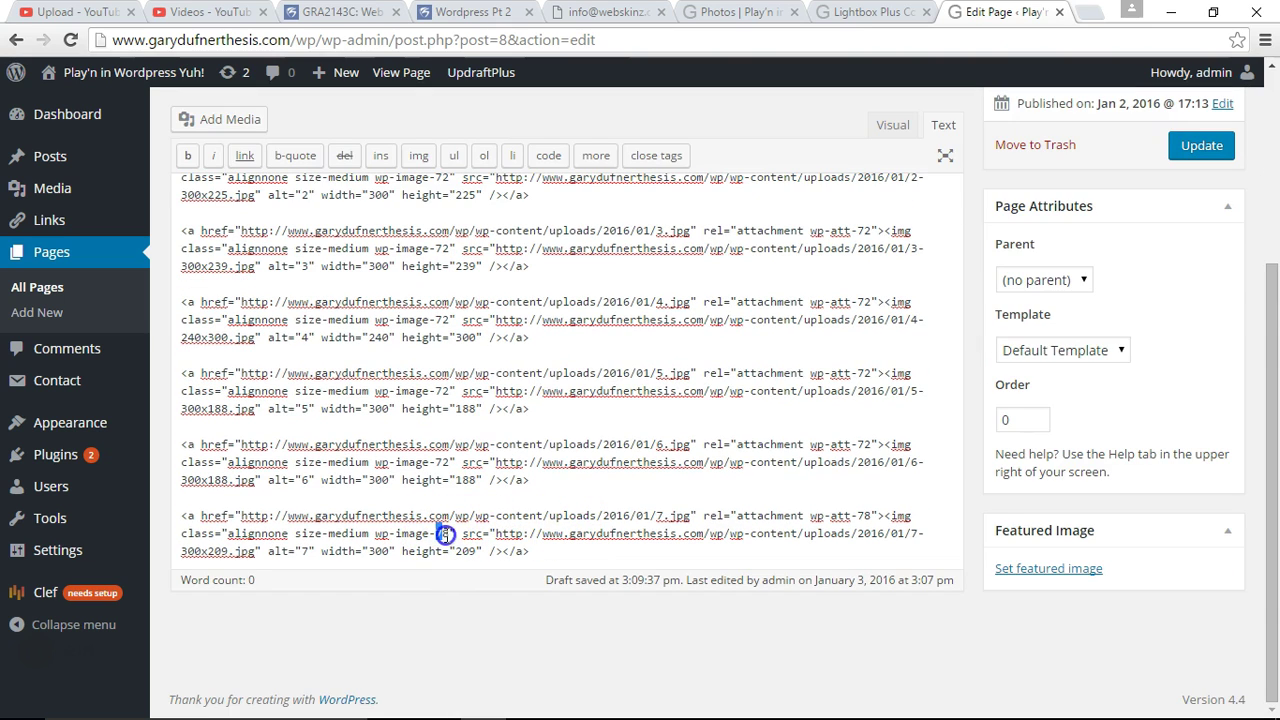
{"action": "type", "text": "72"}
{"action": "left_click", "coordinate": [1197, 147]}
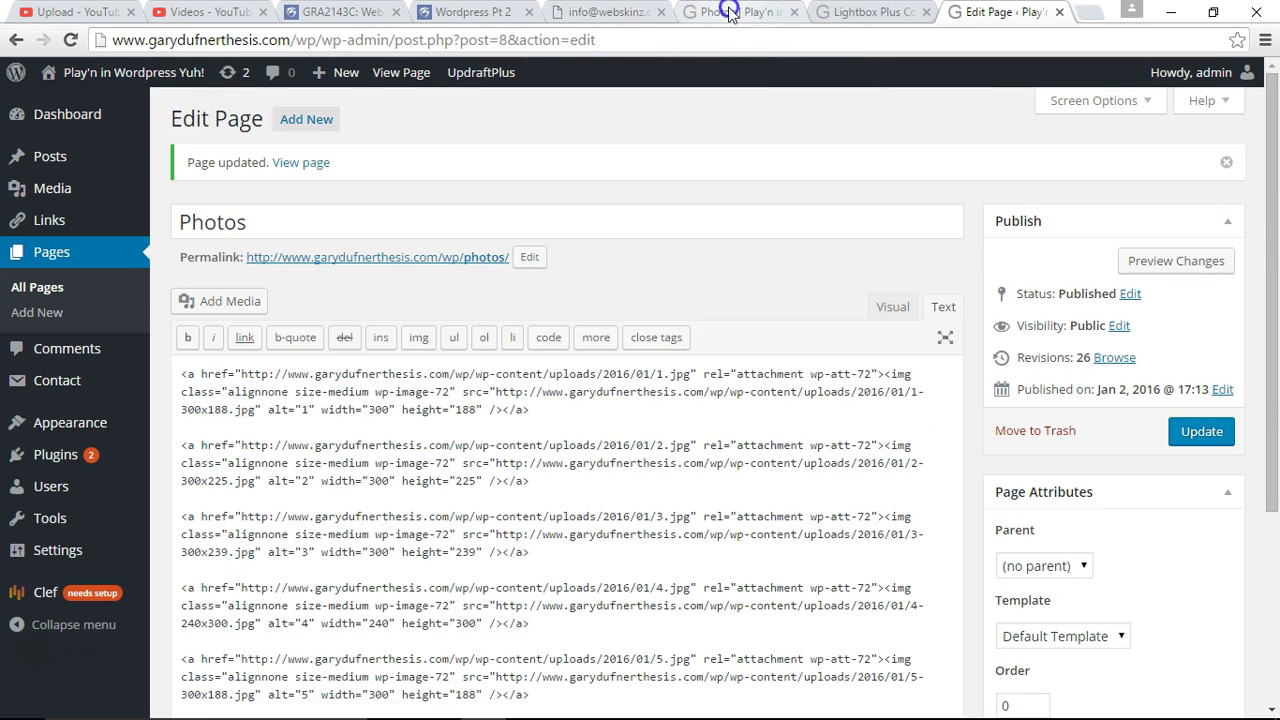
- Refresh the live Photos page and open the first image in the lightbox to check the image grouping
{"action": "left_click", "coordinate": [730, 12]}
{"action": "left_click", "coordinate": [72, 46]}
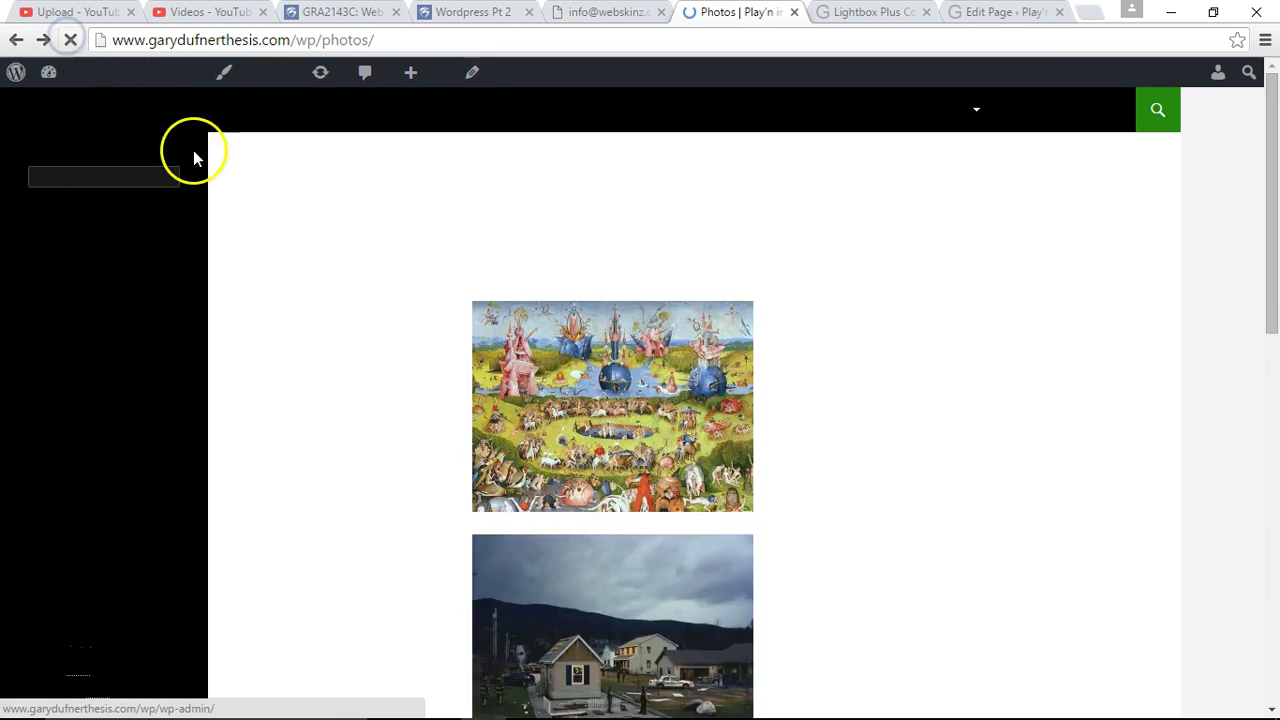
{"action": "left_click", "coordinate": [620, 310]}
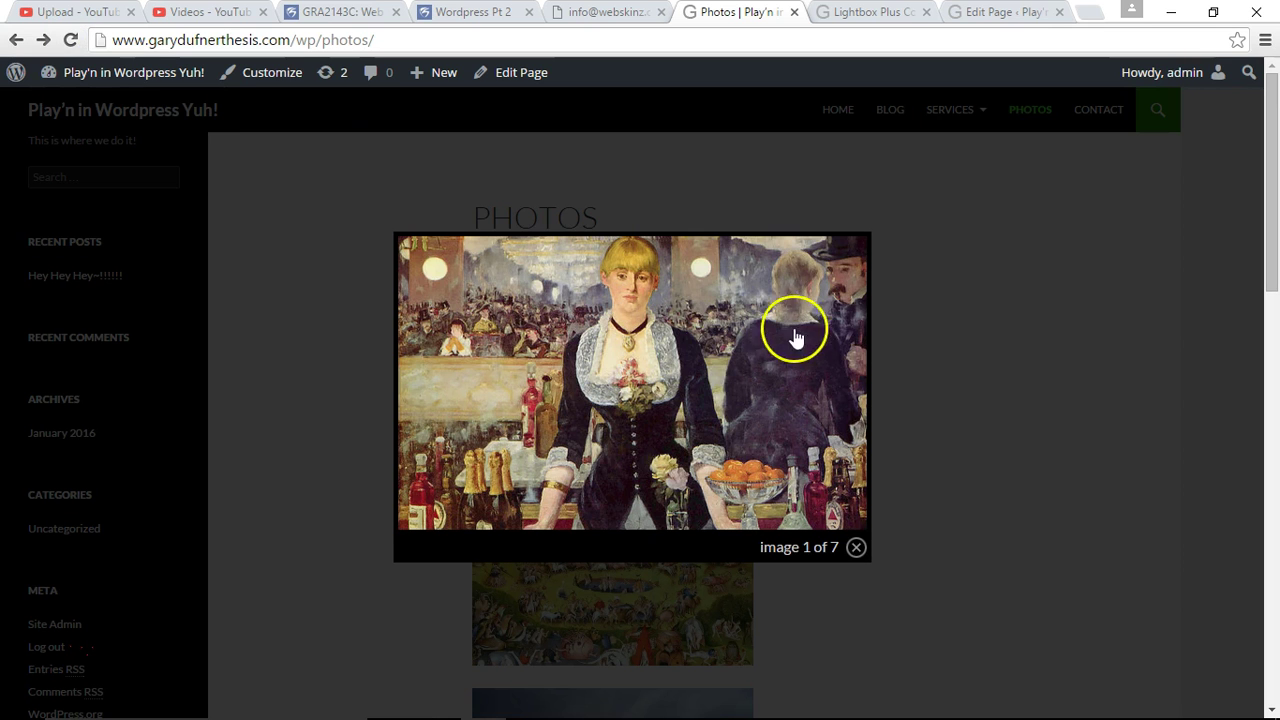
- Page through all seven images in the lightbox to check that they are grouped, and close the lightbox
{"action": "left_click", "coordinate": [838, 350]}
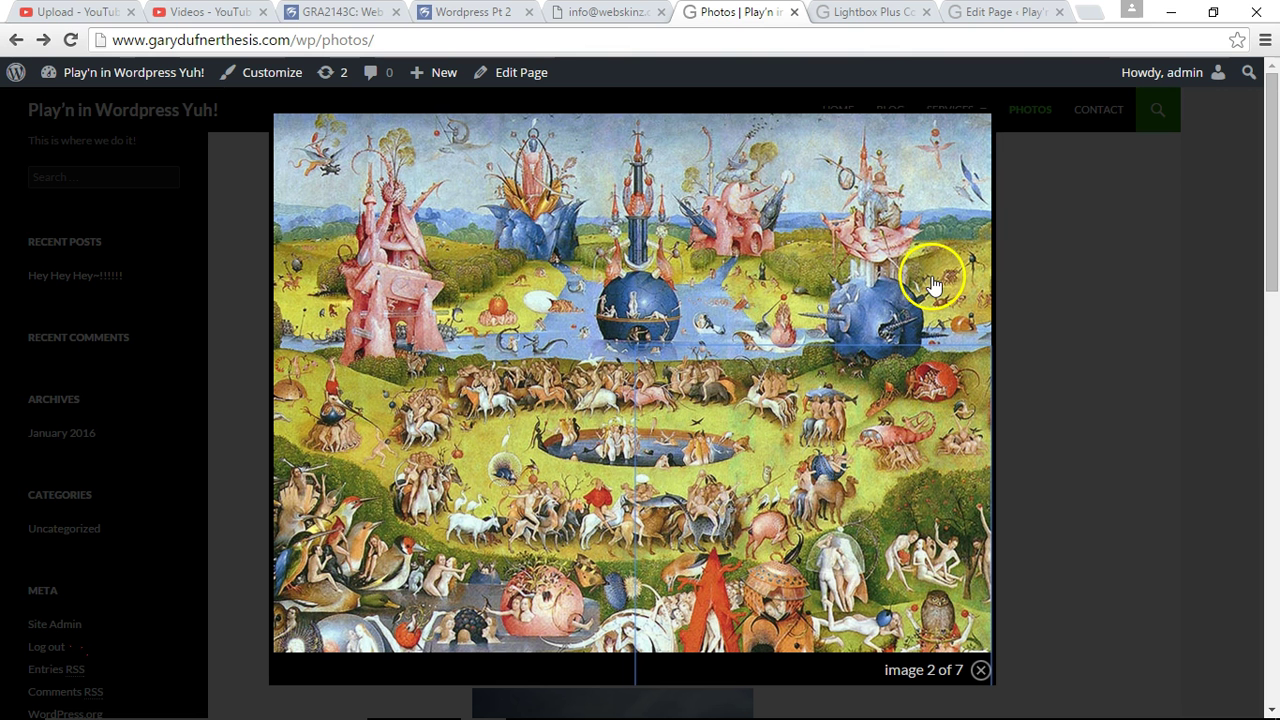
{"action": "left_click", "coordinate": [931, 281]}
{"action": "left_click", "coordinate": [932, 289]}
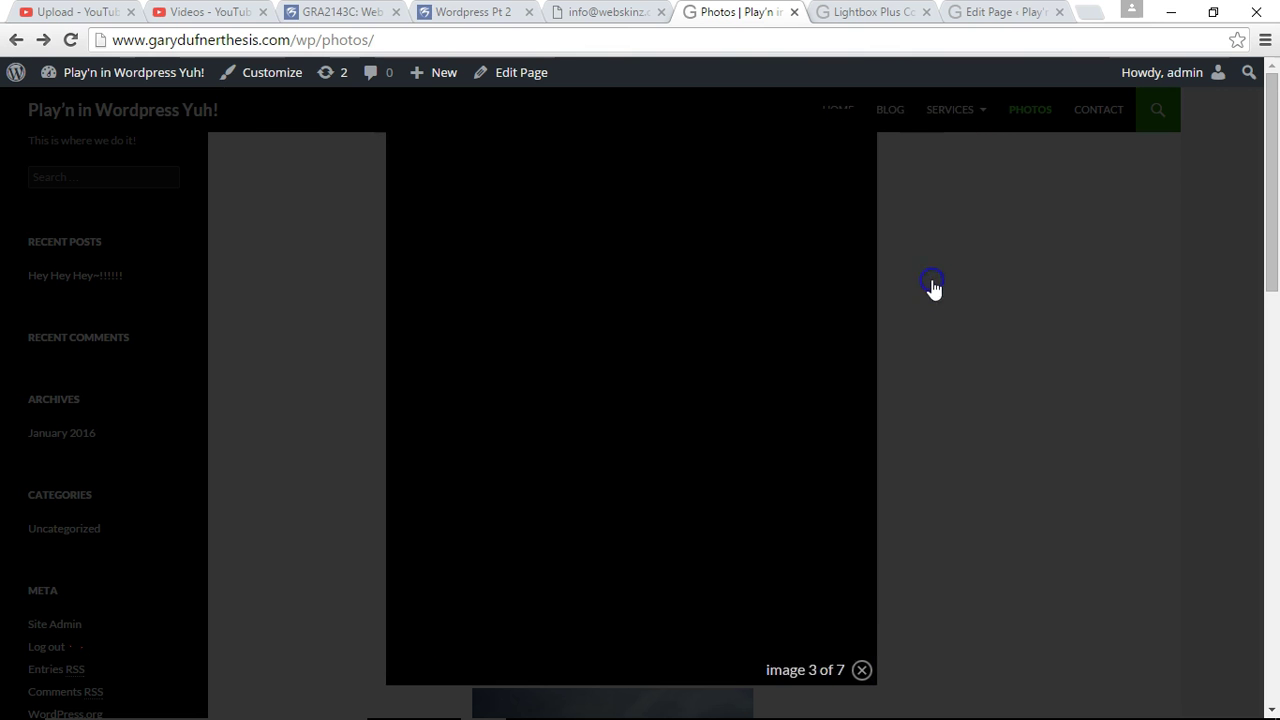
{"action": "left_click", "coordinate": [831, 325]}
{"action": "left_click", "coordinate": [914, 323]}
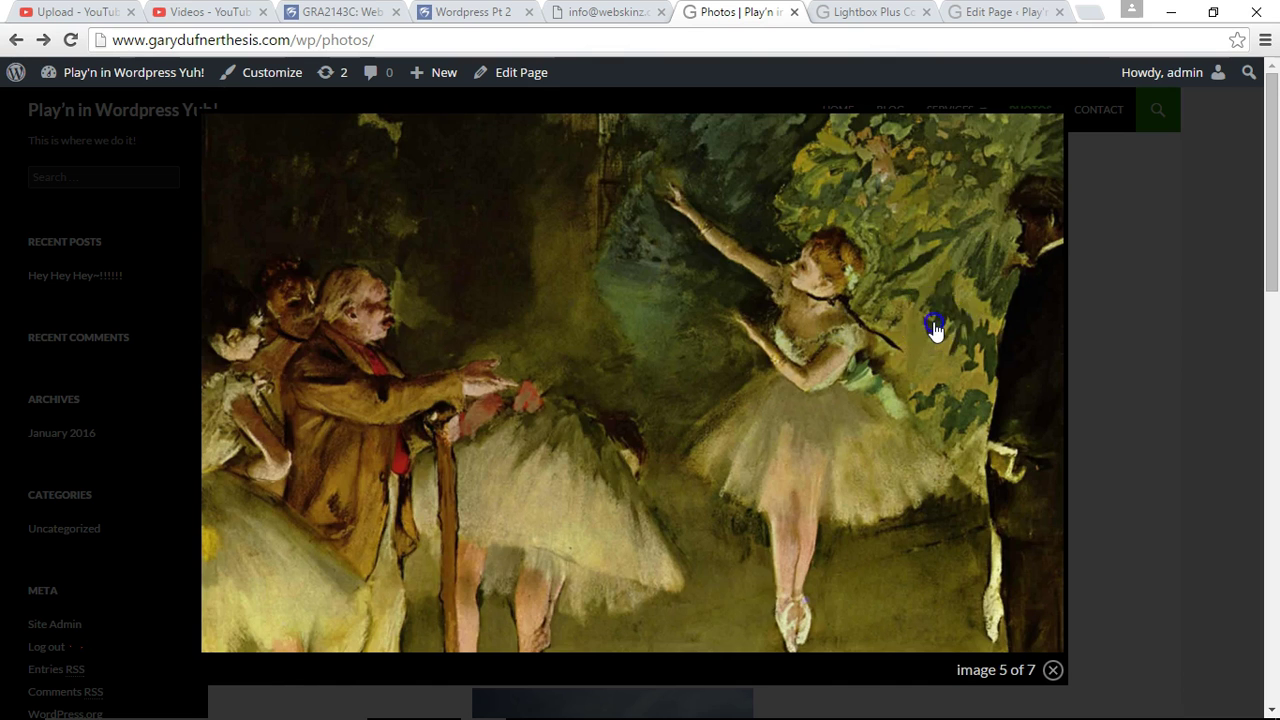
{"action": "left_click", "coordinate": [968, 331]}
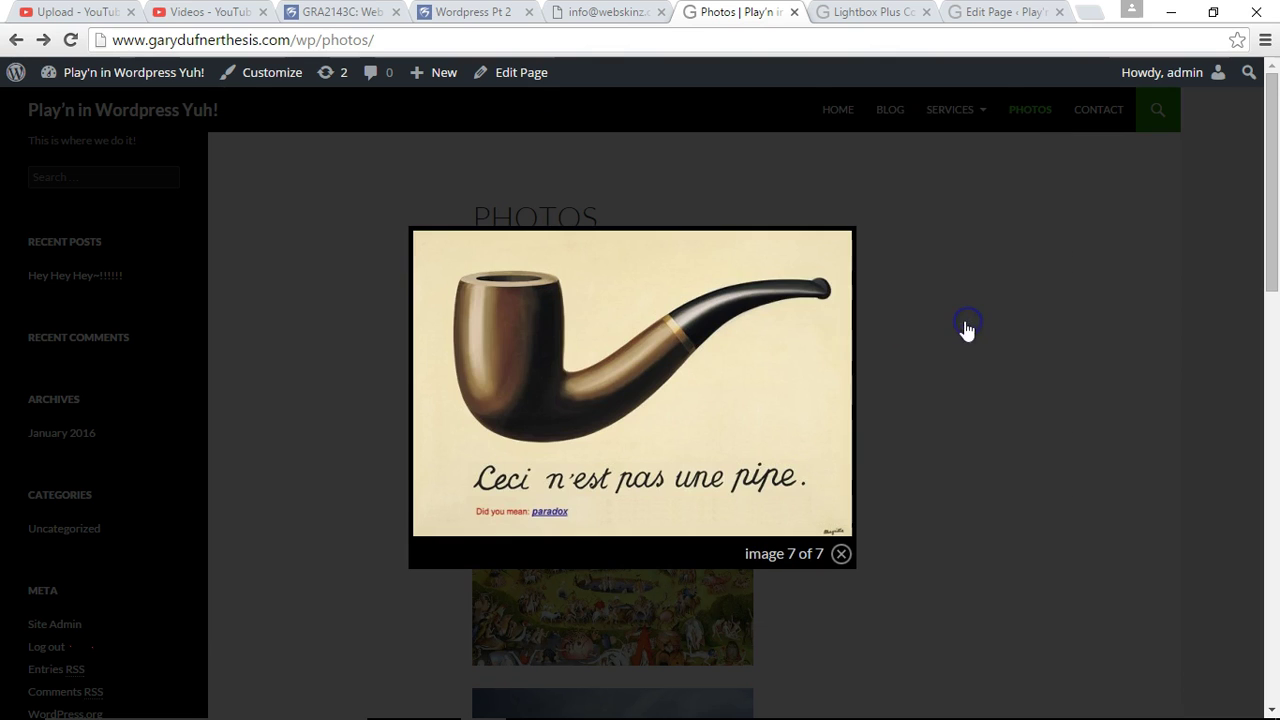
{"action": "left_click", "coordinate": [825, 327]}
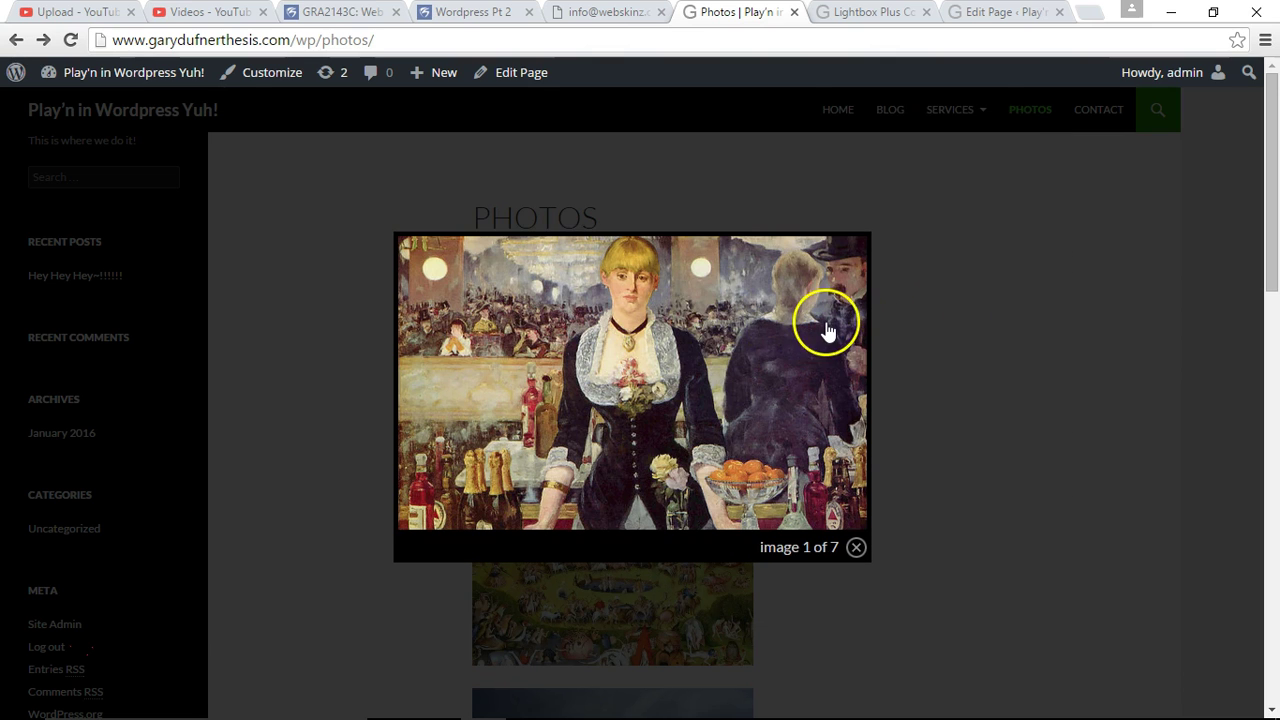
{"action": "left_click", "coordinate": [826, 330]}
{"action": "left_click", "coordinate": [1020, 329]}
{"action": "left_click", "coordinate": [1028, 320]}
{"action": "left_click", "coordinate": [940, 333]}
{"action": "key", "text": "shift+Tab"}
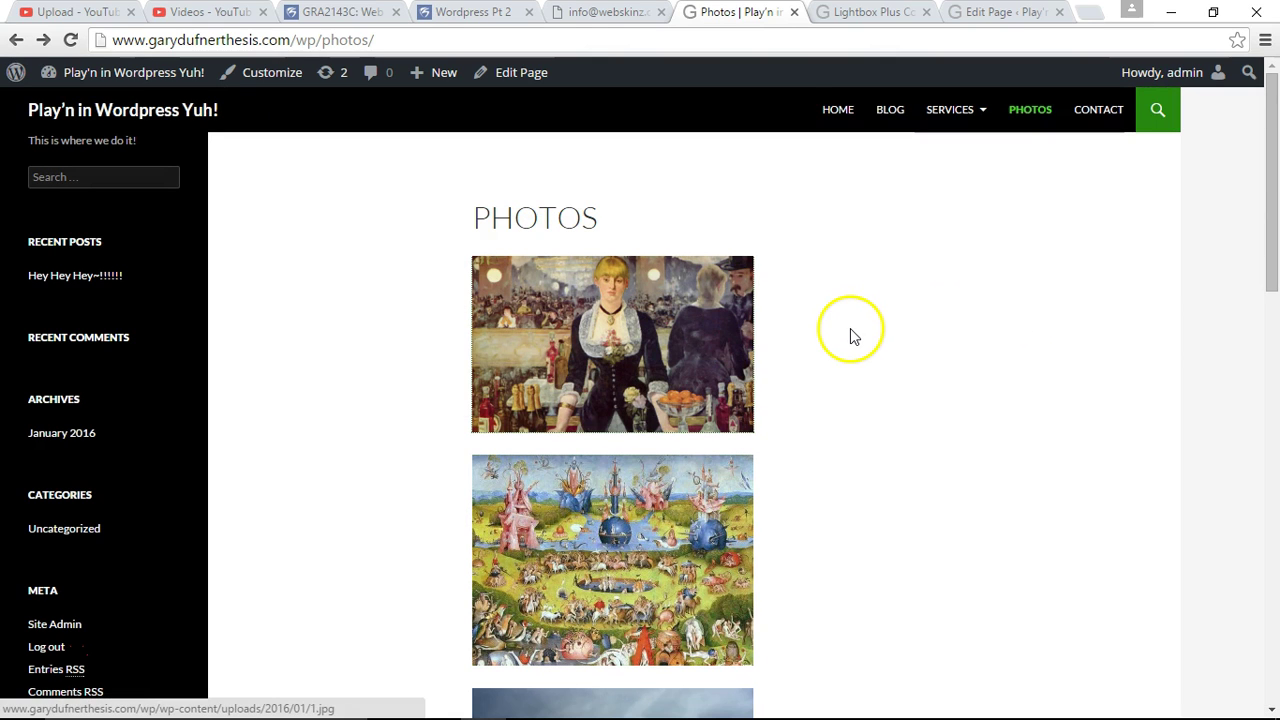
- Review the stacked image layout on the live Photos page and copy the page's entire HTML code from its text editor
{"action": "scroll", "coordinate": [836, 344], "scroll_direction": "down", "scroll_amount": 12}
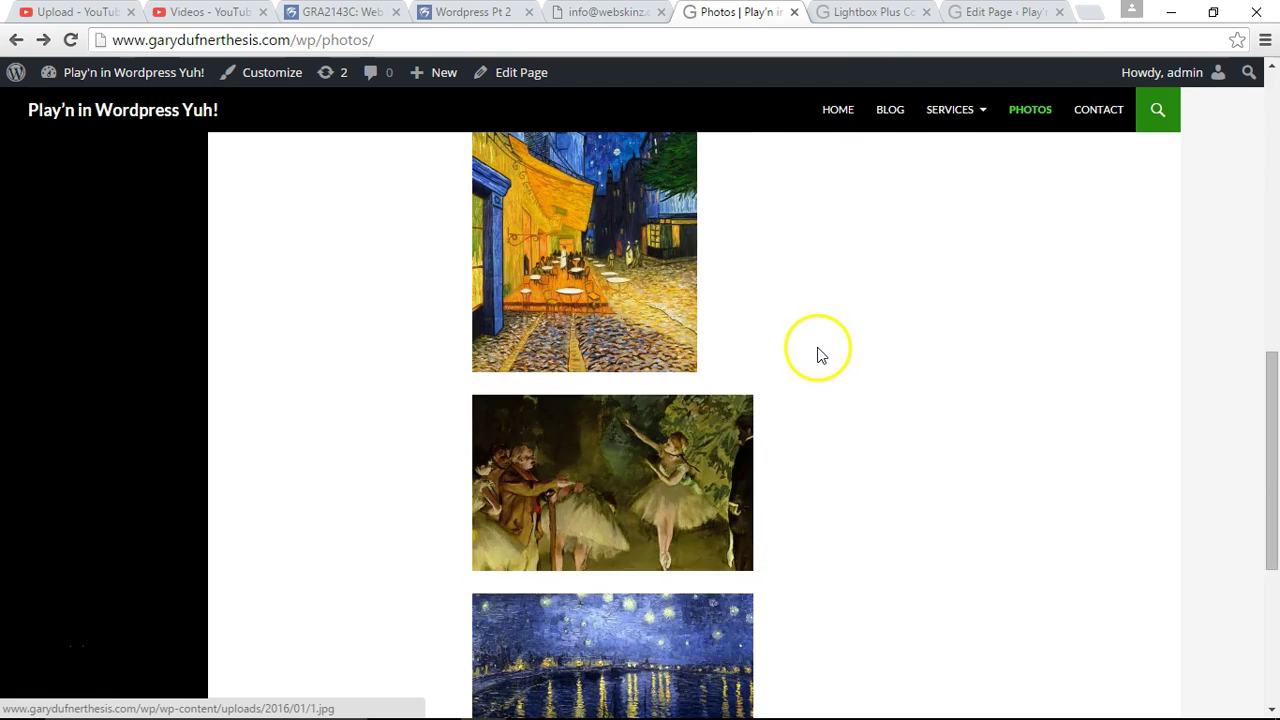
{"action": "scroll", "coordinate": [822, 347], "scroll_direction": "up", "scroll_amount": 12}
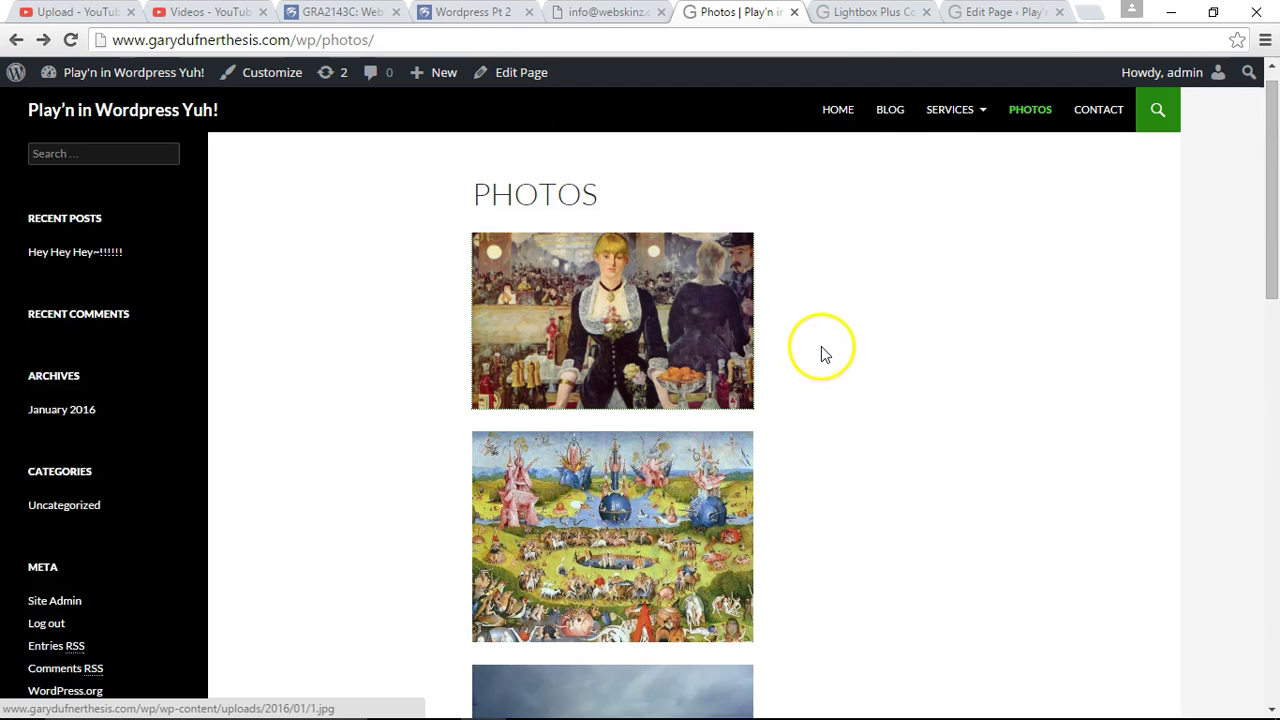
{"action": "left_click", "coordinate": [706, 397]}
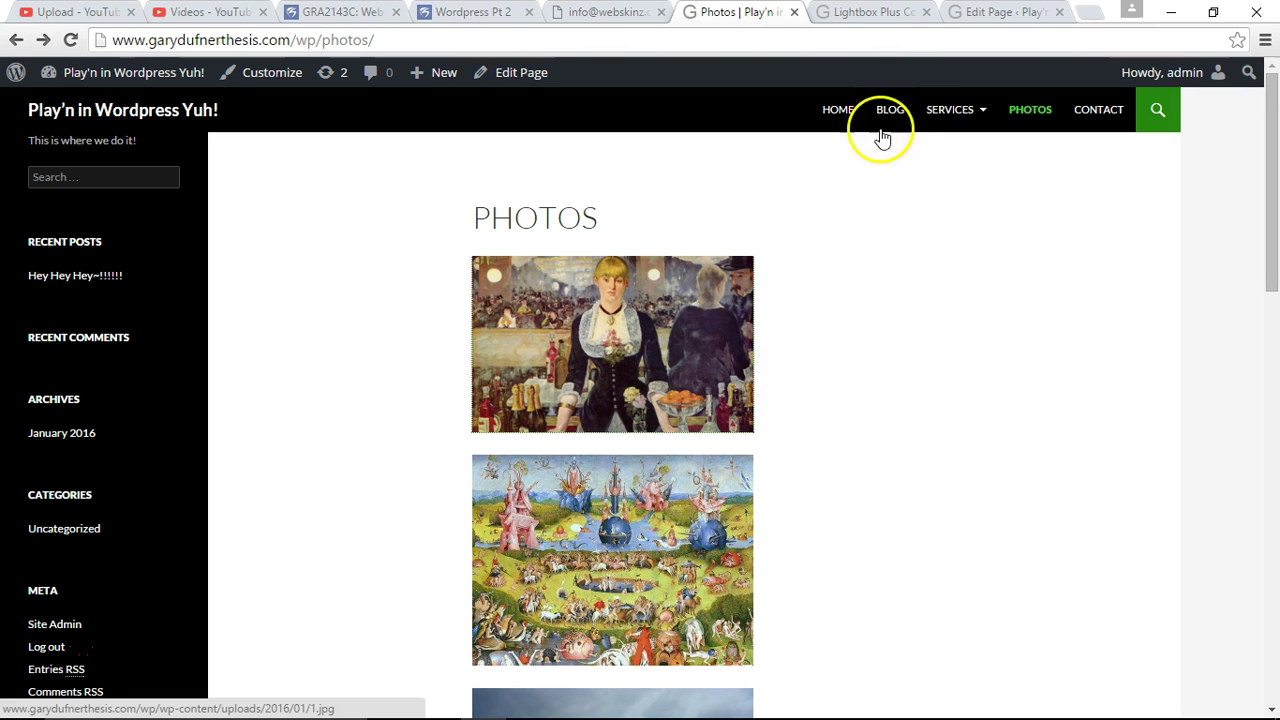
{"action": "left_click", "coordinate": [878, 14]}
{"action": "left_click", "coordinate": [975, 20]}
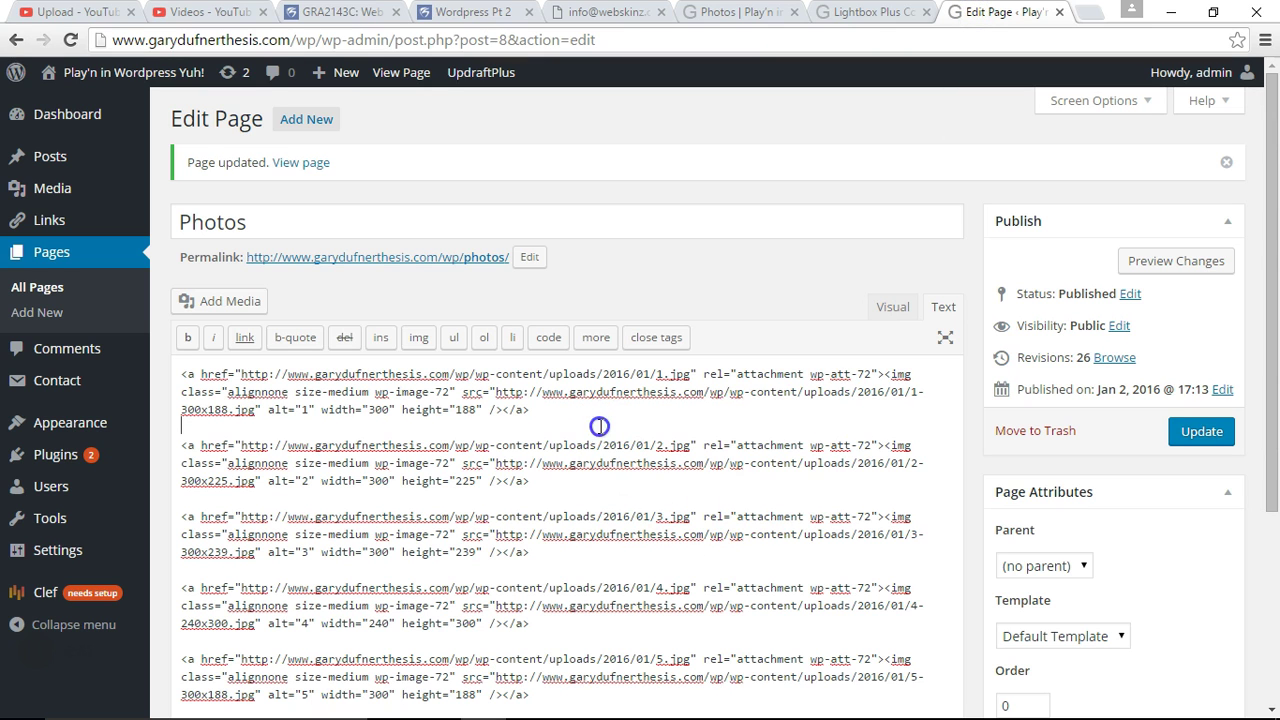
{"action": "left_click_drag", "start_coordinate": [543, 414], "coordinate": [429, 406]}
{"action": "key", "text": "ctrl+a"}
{"action": "key", "text": "ctrl+c"}
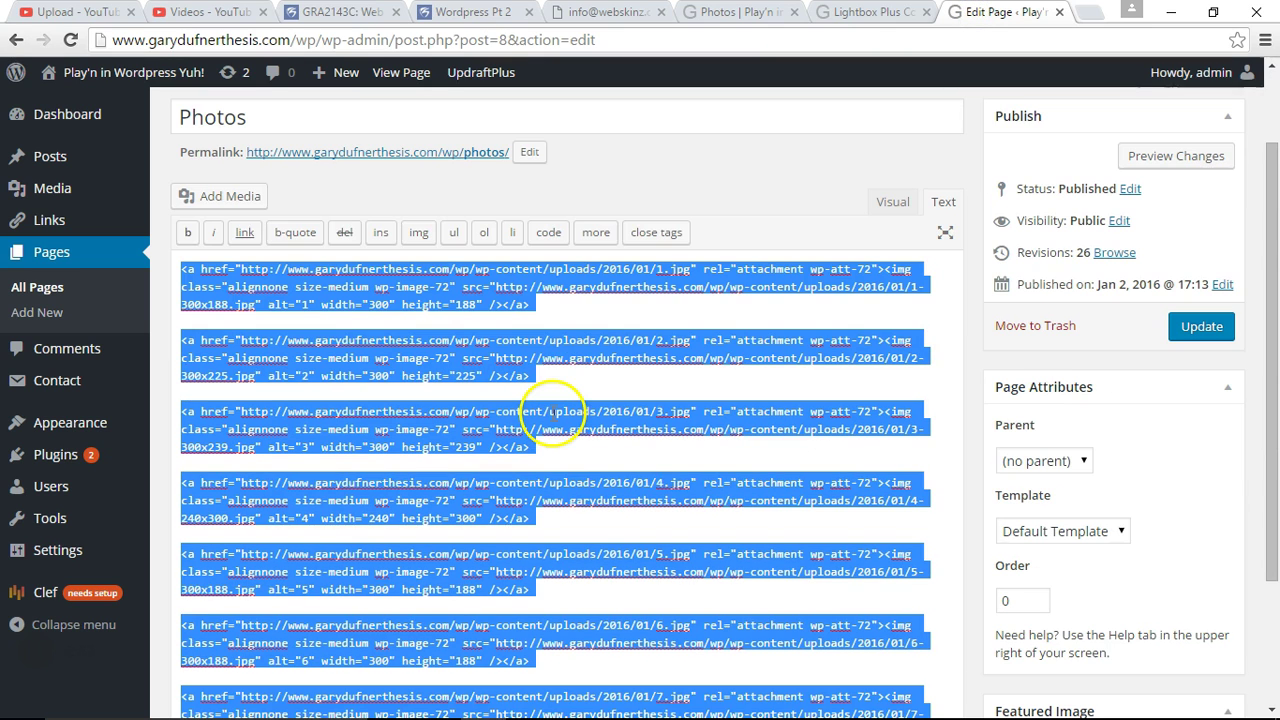
- Switch to Dreamweaver, dismiss the Welcome window and create a new blank HTML document
{"action": "mouse_move", "coordinate": [880, 700]}
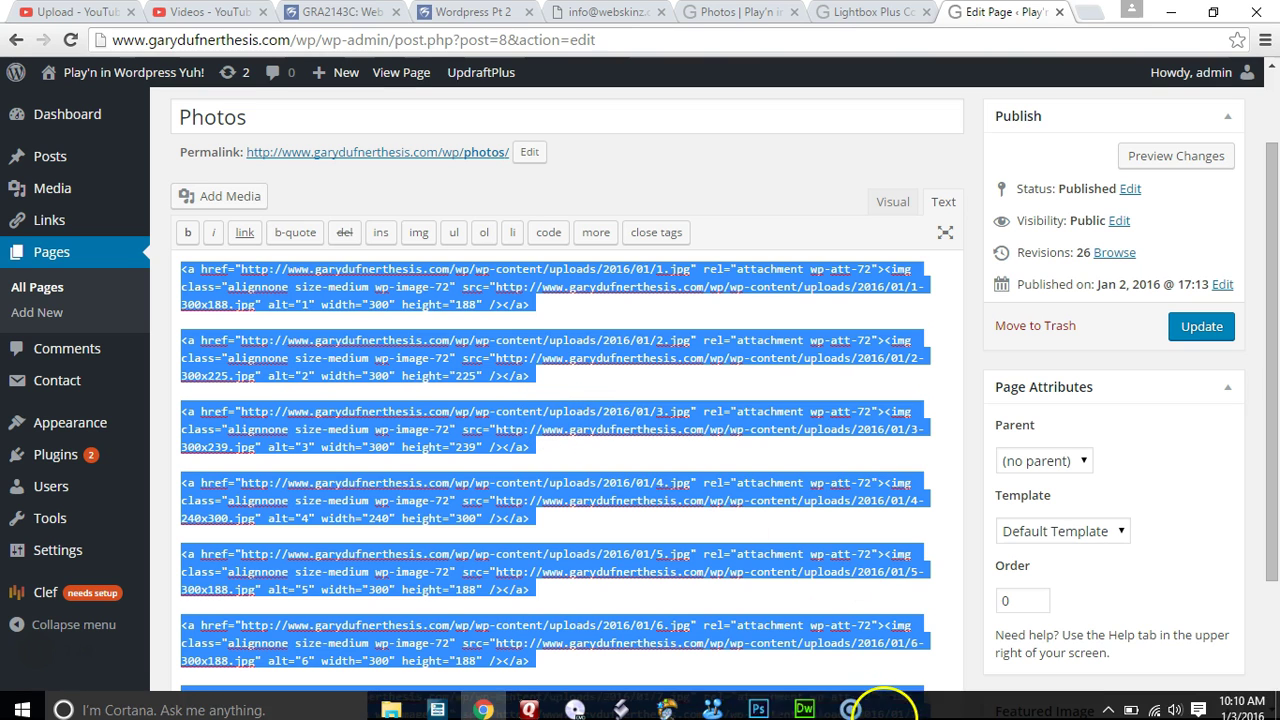
{"action": "left_click", "coordinate": [802, 700]}
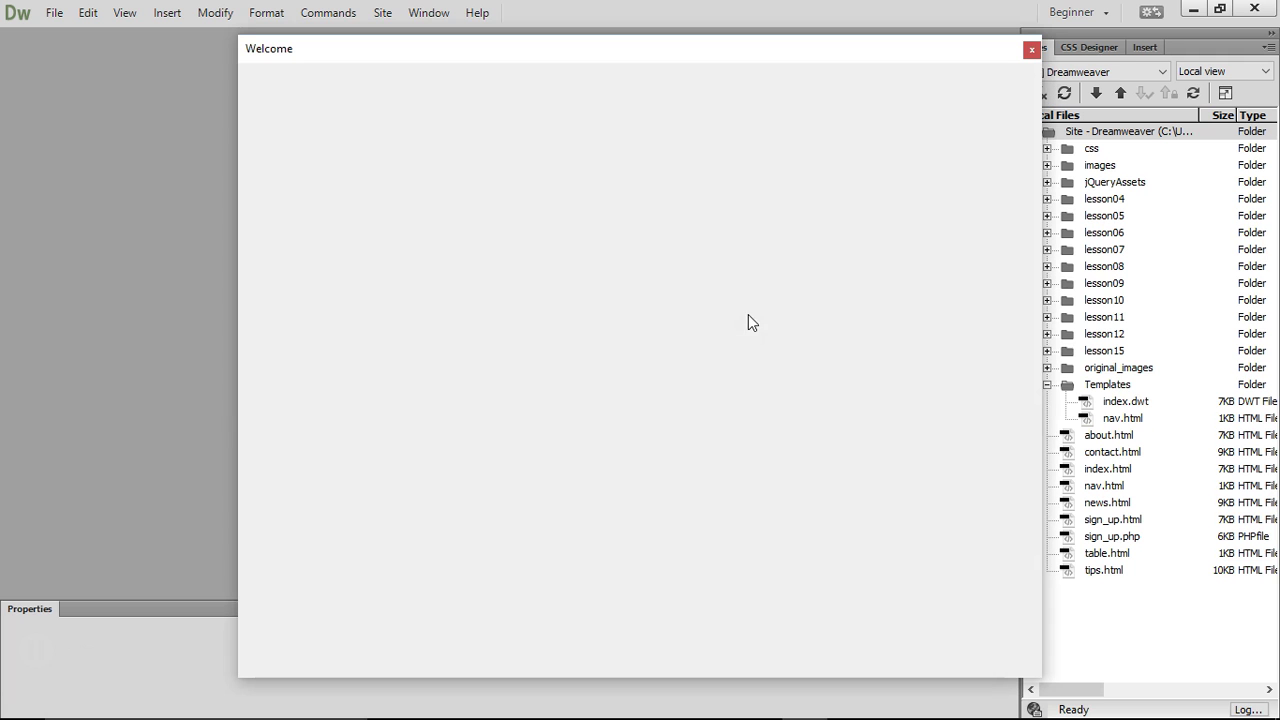
{"action": "left_click", "coordinate": [1030, 50]}
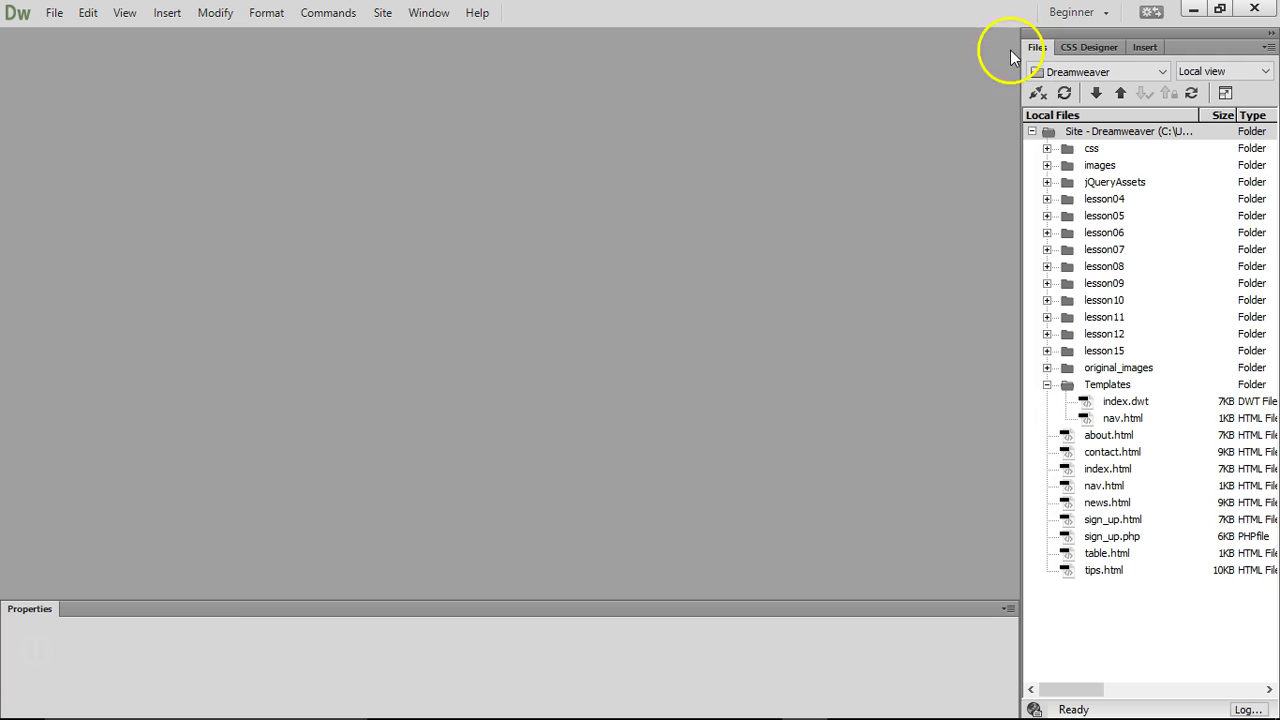
{"action": "left_click", "coordinate": [54, 13]}
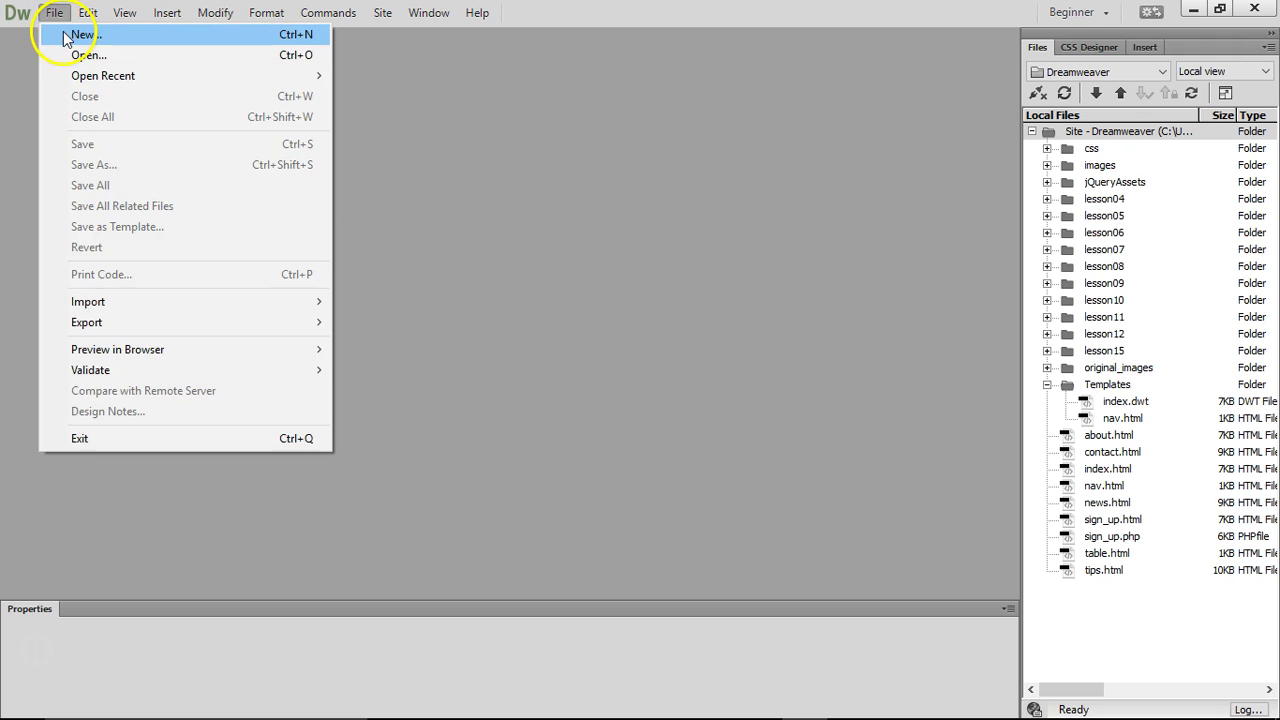
{"action": "left_click", "coordinate": [64, 37]}
{"action": "left_click", "coordinate": [868, 591]}
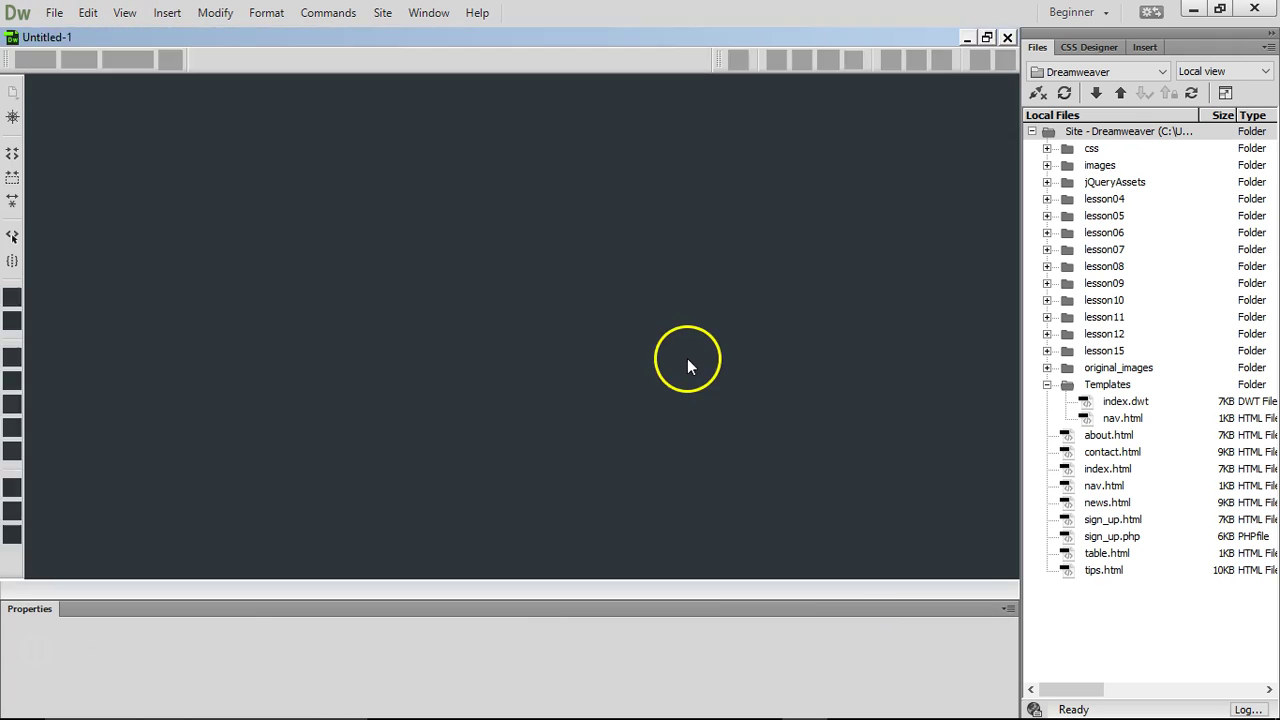
- Paste the copied image link code on new lines after the opening body tag in the document's code
{"action": "left_click", "coordinate": [126, 60]}
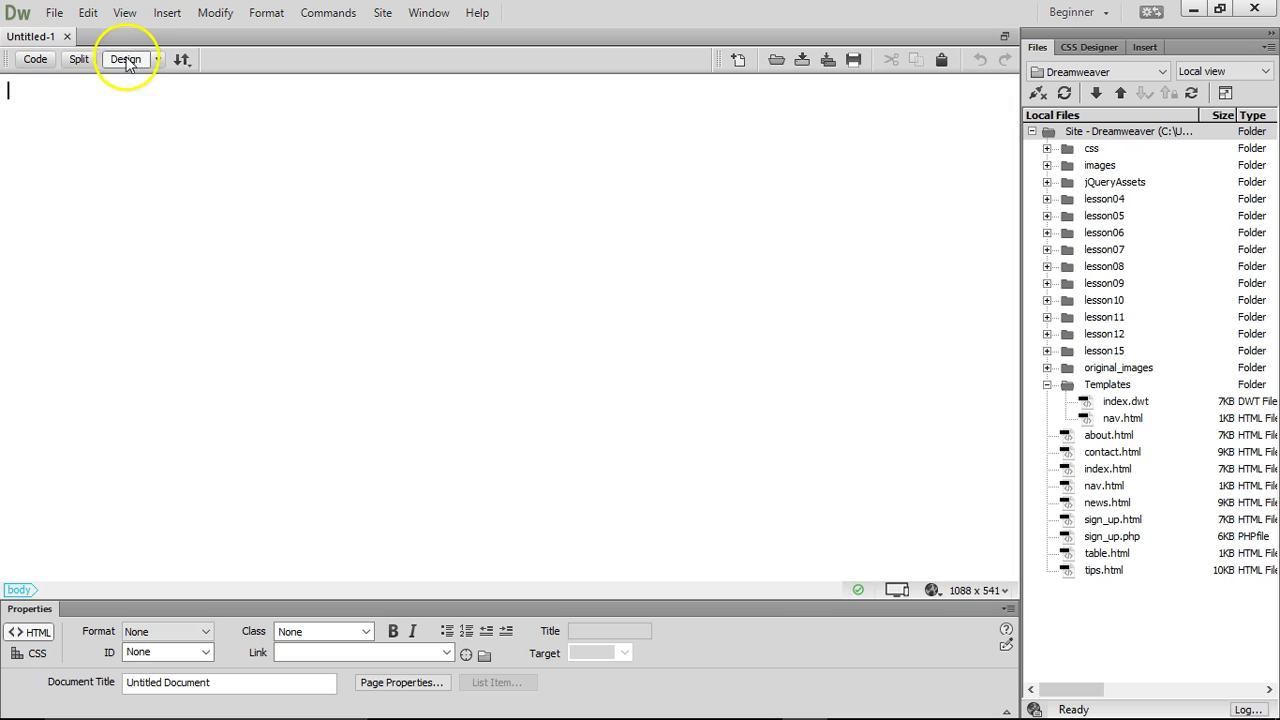
{"action": "left_click", "coordinate": [30, 60]}
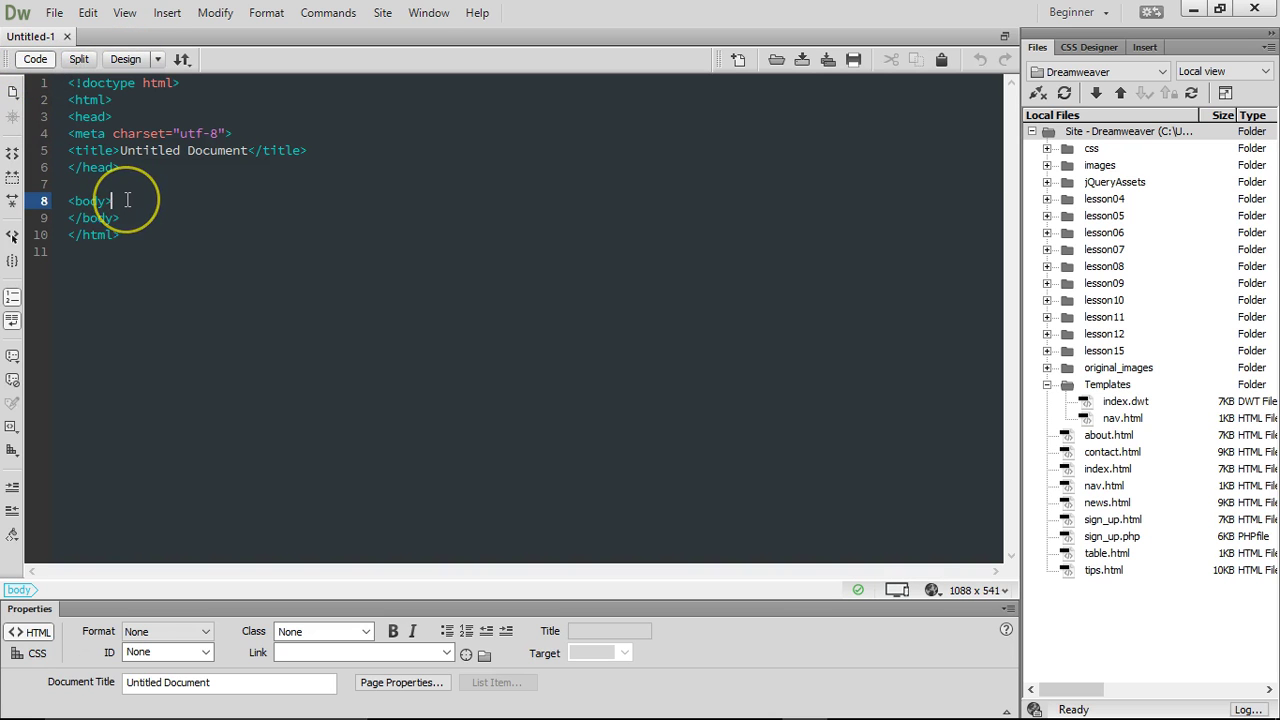
{"action": "key", "text": "Return"}
{"action": "key", "text": "Return"}
{"action": "key", "text": "Return"}
{"action": "key", "text": "ctrl+v"}
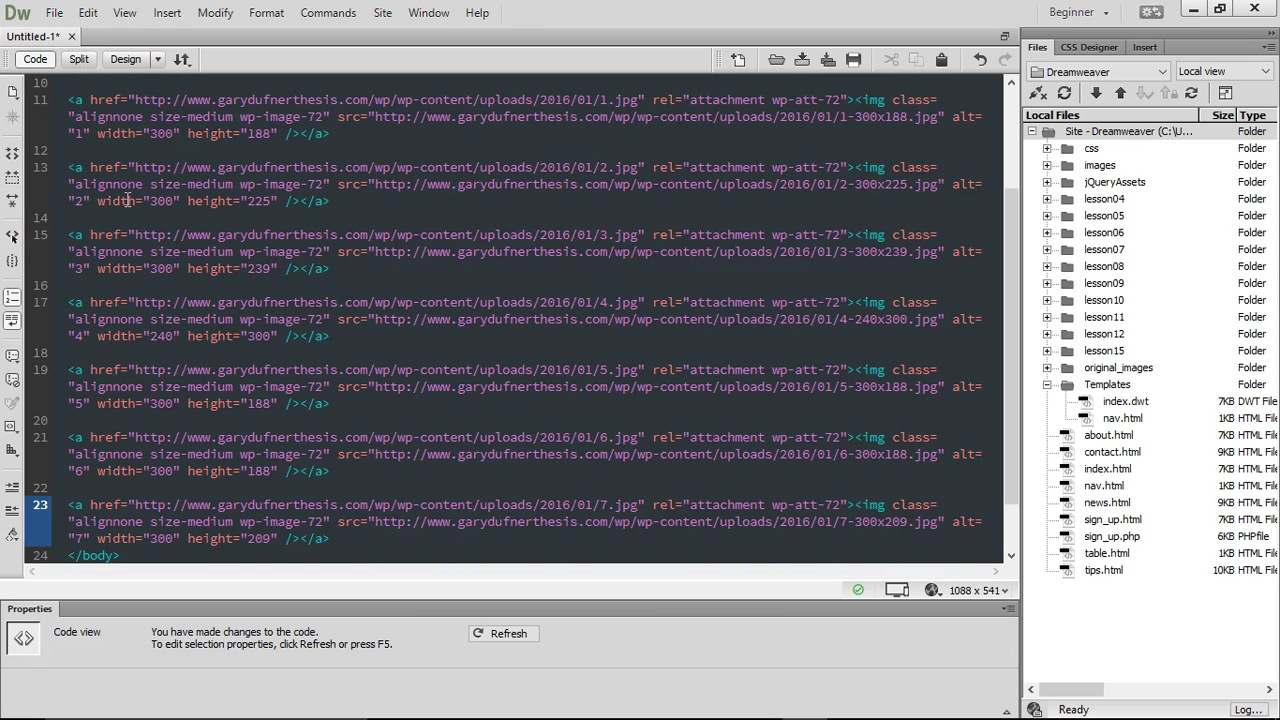
- Check how the pasted images render in Design view and inspect the first image's link in the code
{"action": "left_click", "coordinate": [118, 60]}
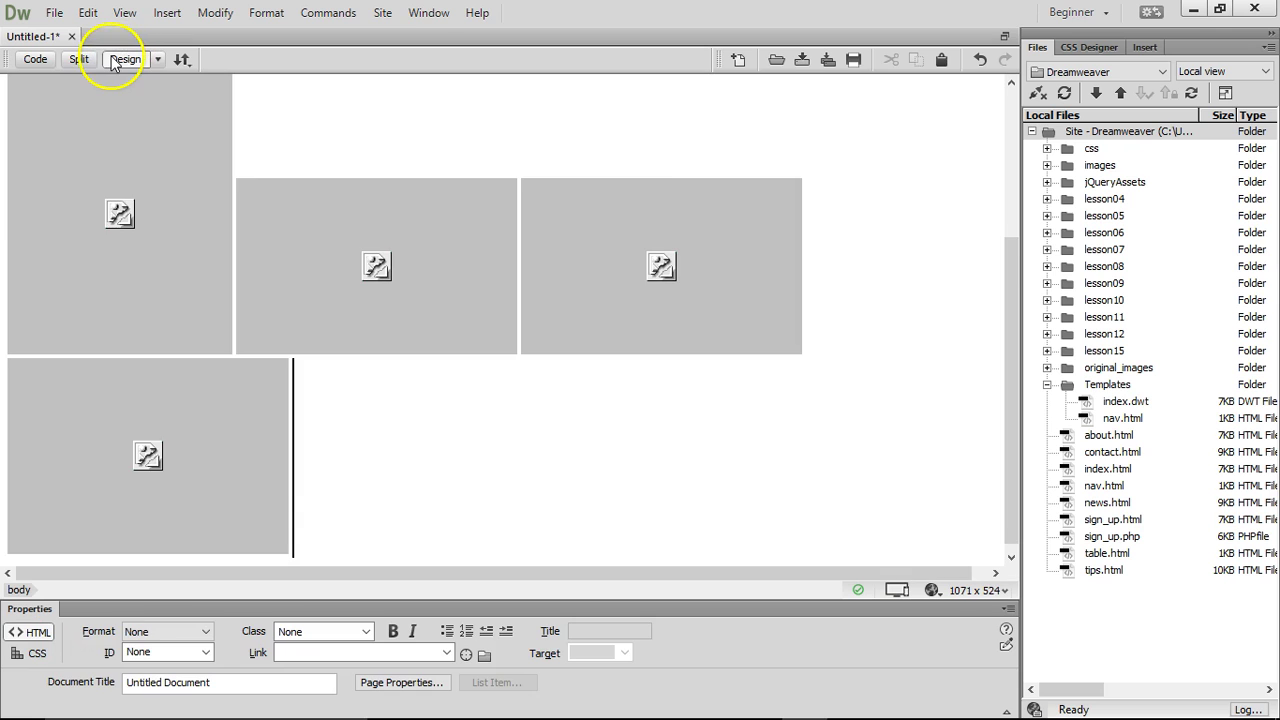
{"action": "scroll", "coordinate": [862, 286], "scroll_direction": "up", "scroll_amount": 3}
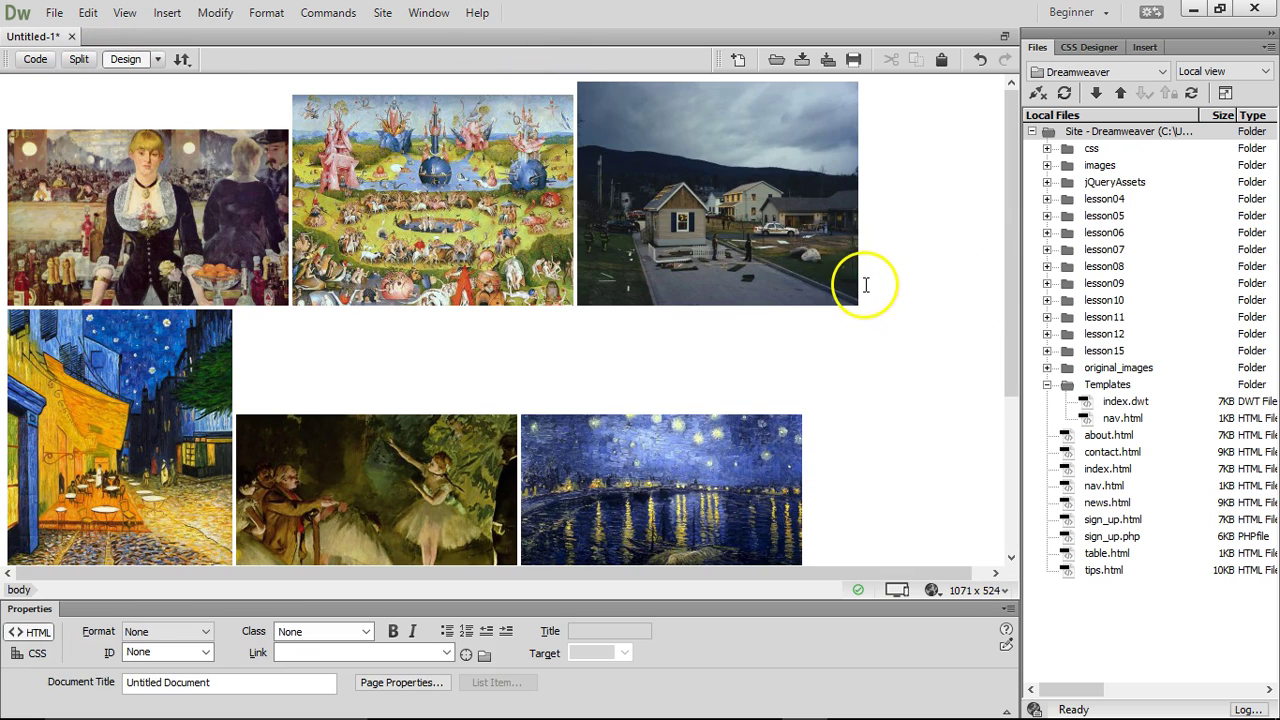
{"action": "left_click", "coordinate": [184, 172]}
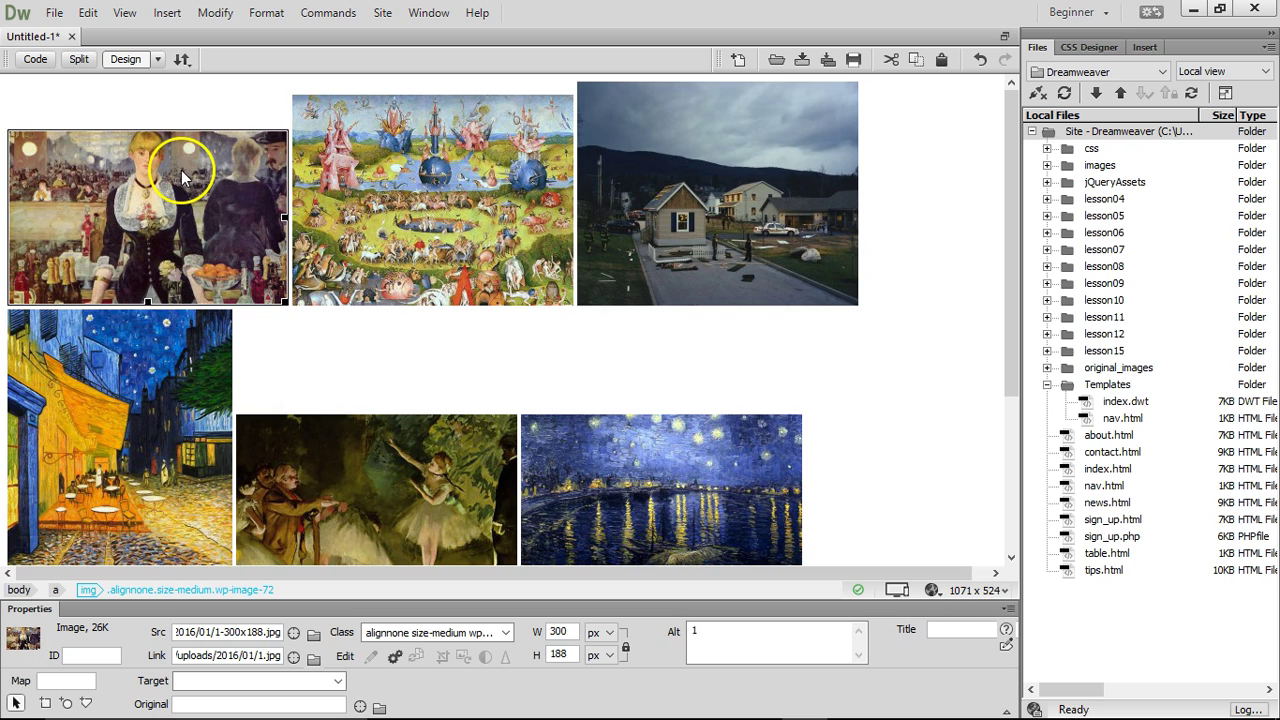
{"action": "left_click", "coordinate": [35, 59]}
{"action": "left_click", "coordinate": [355, 286]}
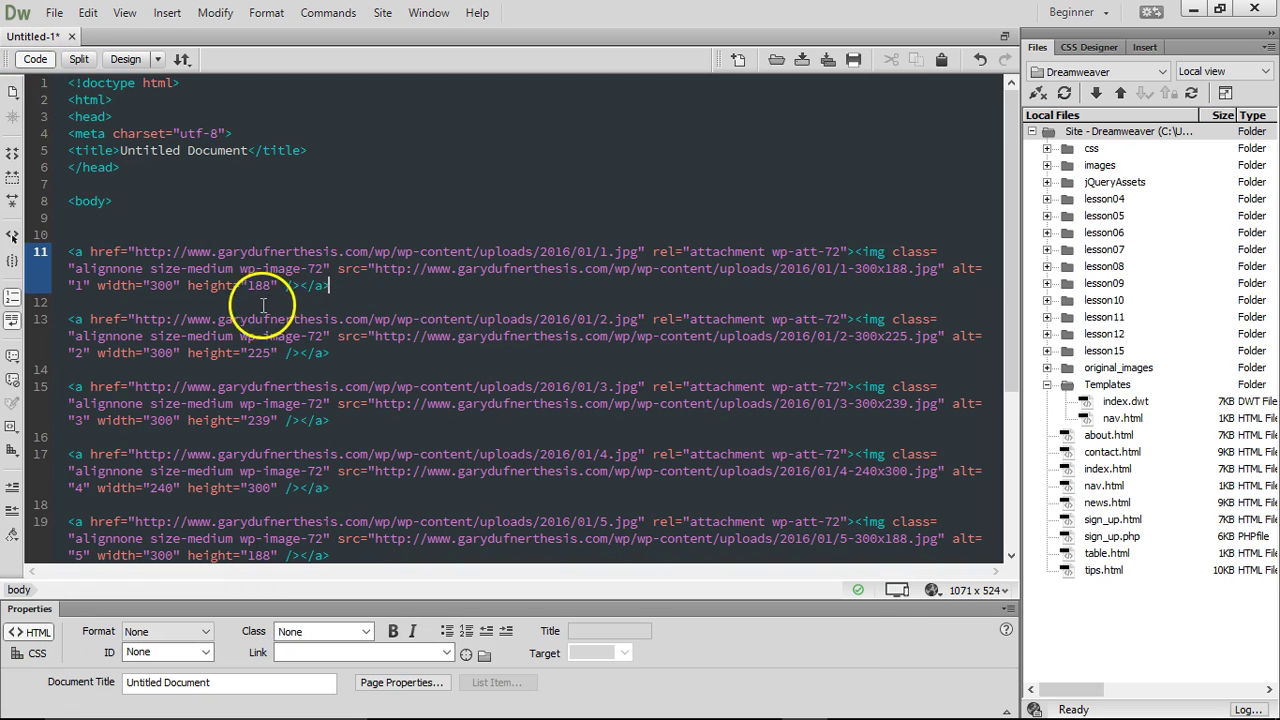
- Insert a table with 3 rows and 3 columns, 200 pixels wide with a 1-pixel border, above the images in Design view
{"action": "left_click", "coordinate": [125, 60]}
{"action": "left_click", "coordinate": [136, 161]}
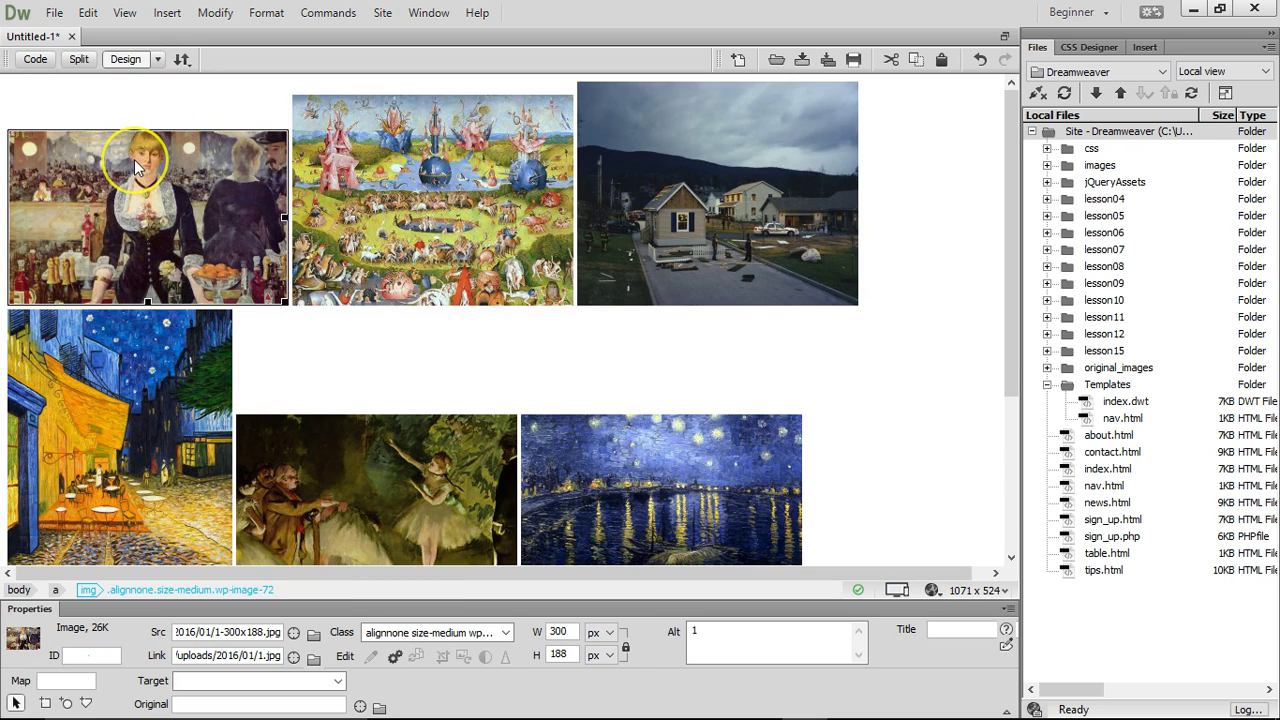
{"action": "left_click", "coordinate": [140, 172]}
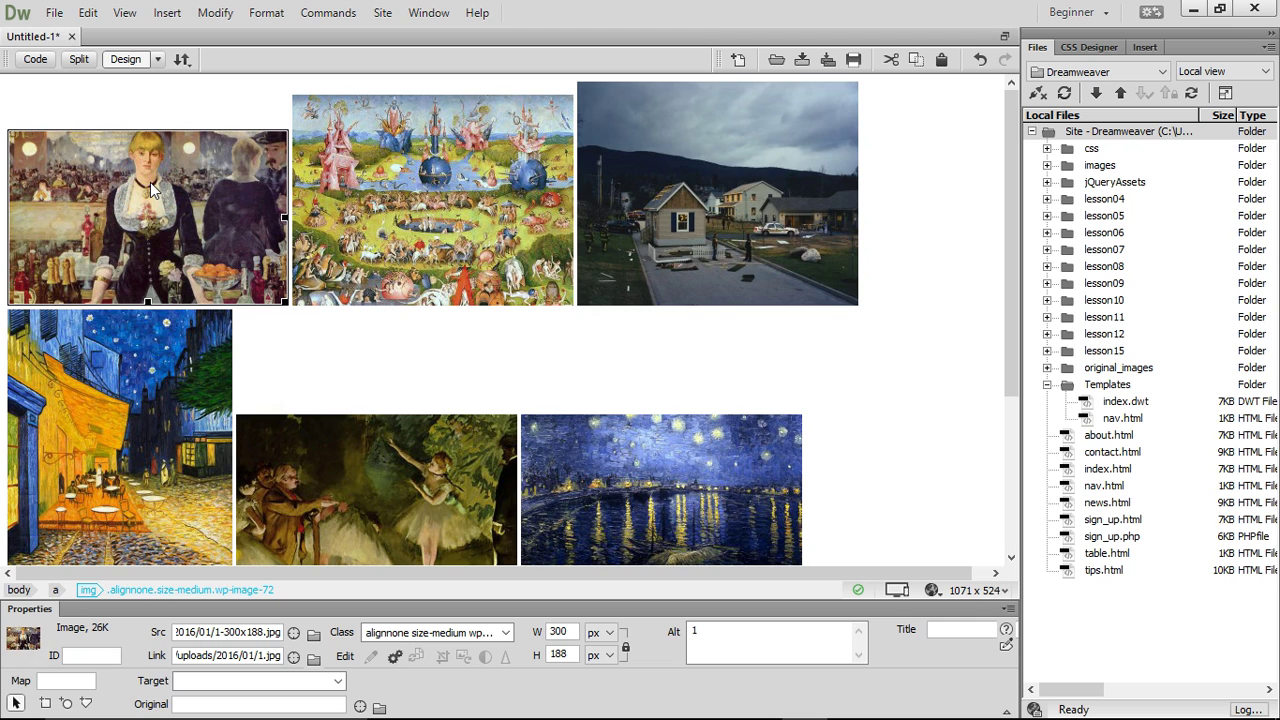
{"action": "key", "text": "Right"}
{"action": "left_click", "coordinate": [166, 13]}
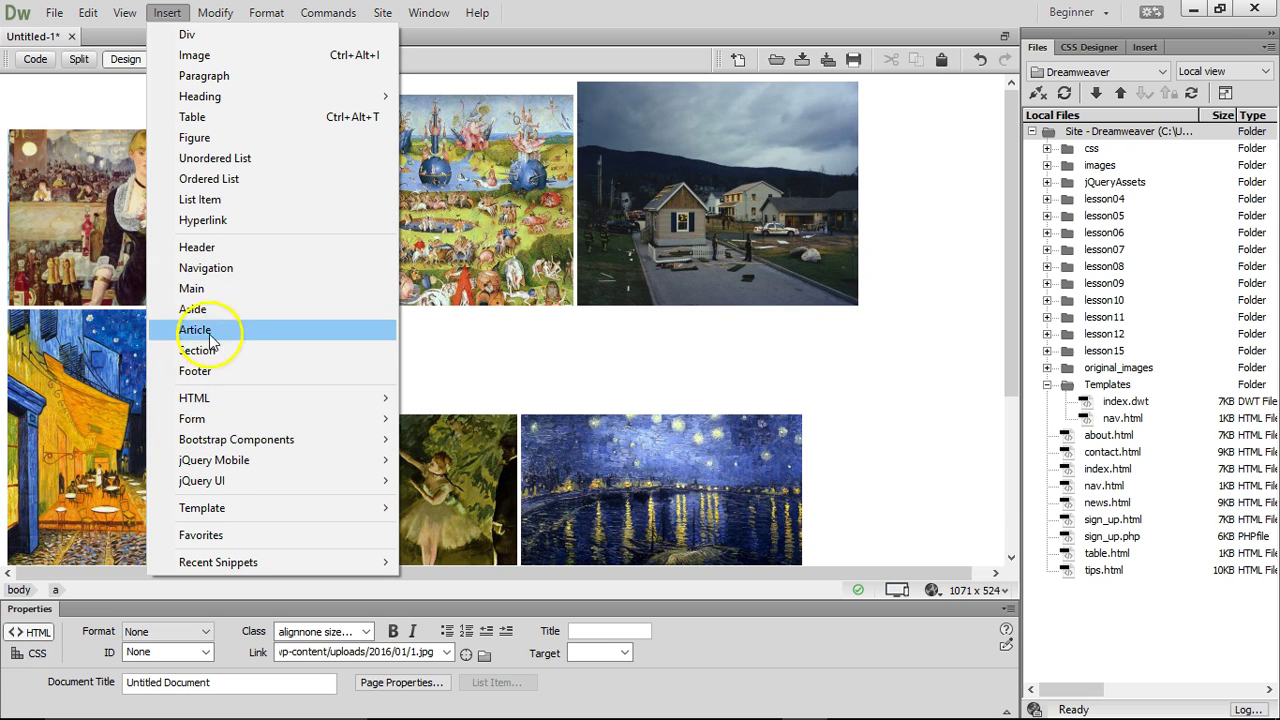
{"action": "left_click", "coordinate": [199, 121]}
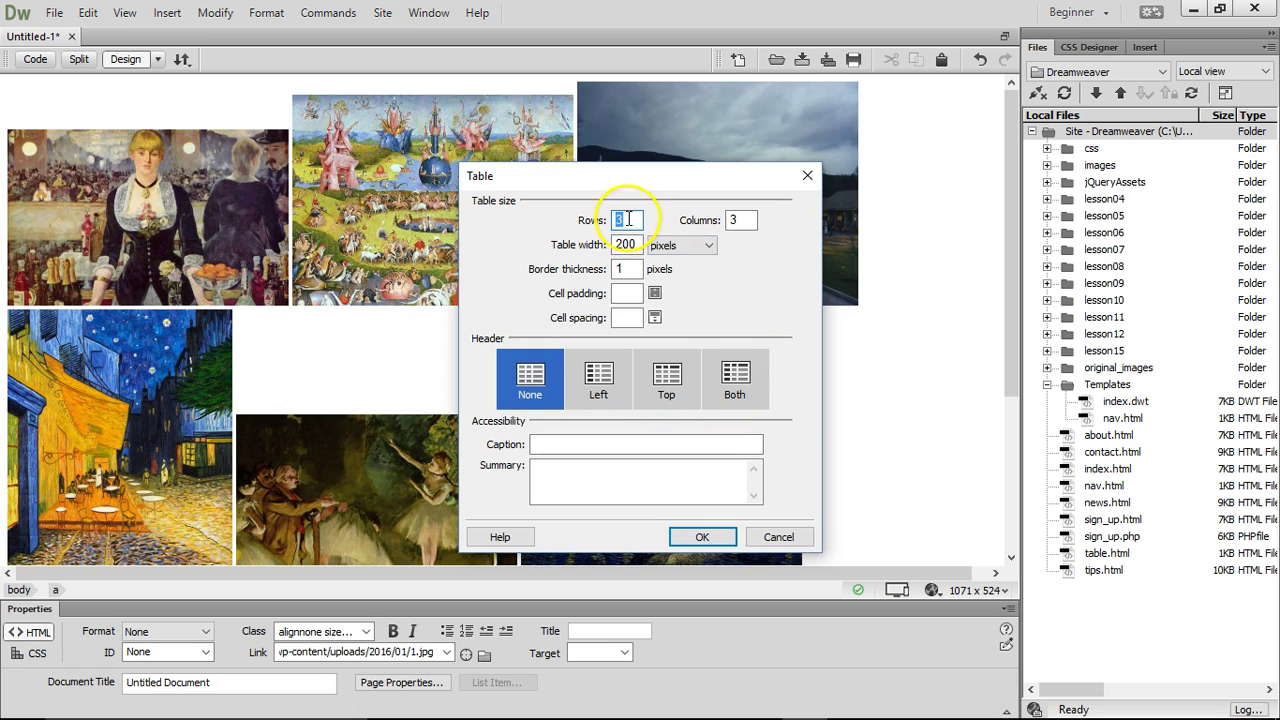
{"action": "left_click", "coordinate": [702, 537]}
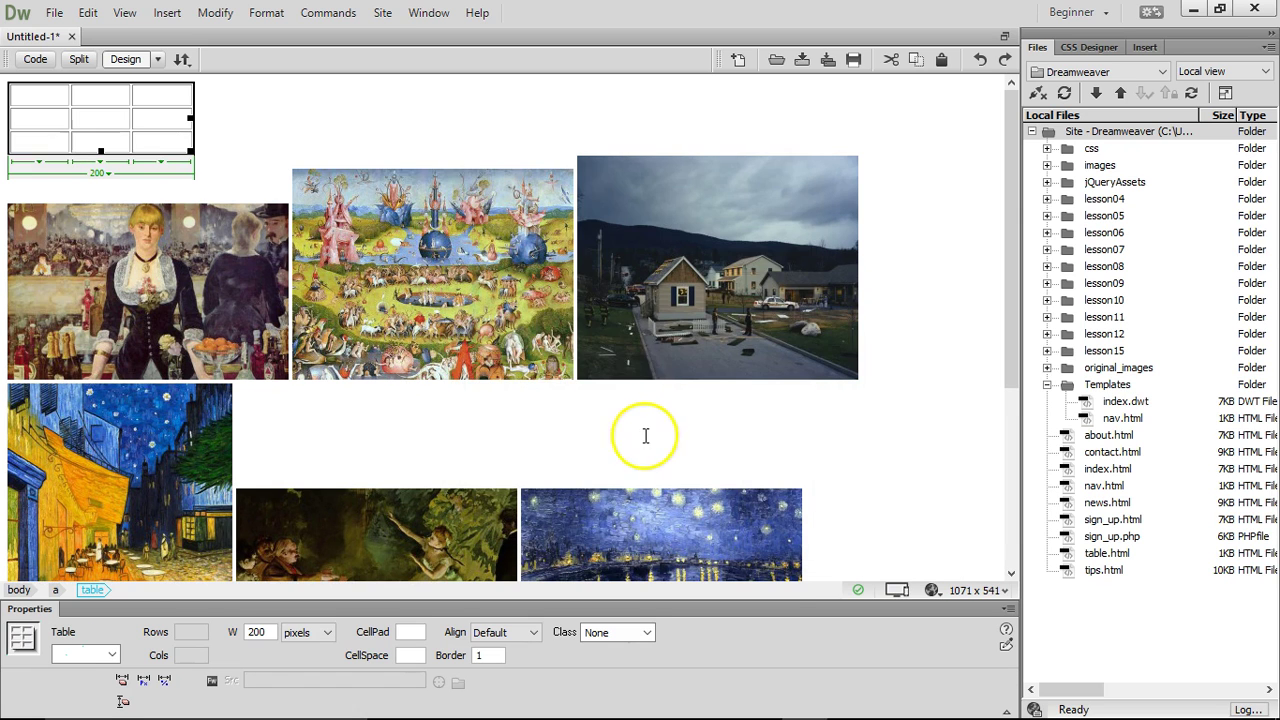
- Move the barmaid, house and garden paintings into the first, second and third cells of the table's top row
{"action": "left_click_drag", "start_coordinate": [155, 250], "coordinate": [57, 110]}
{"action": "left_click_drag", "start_coordinate": [385, 395], "coordinate": [368, 268]}
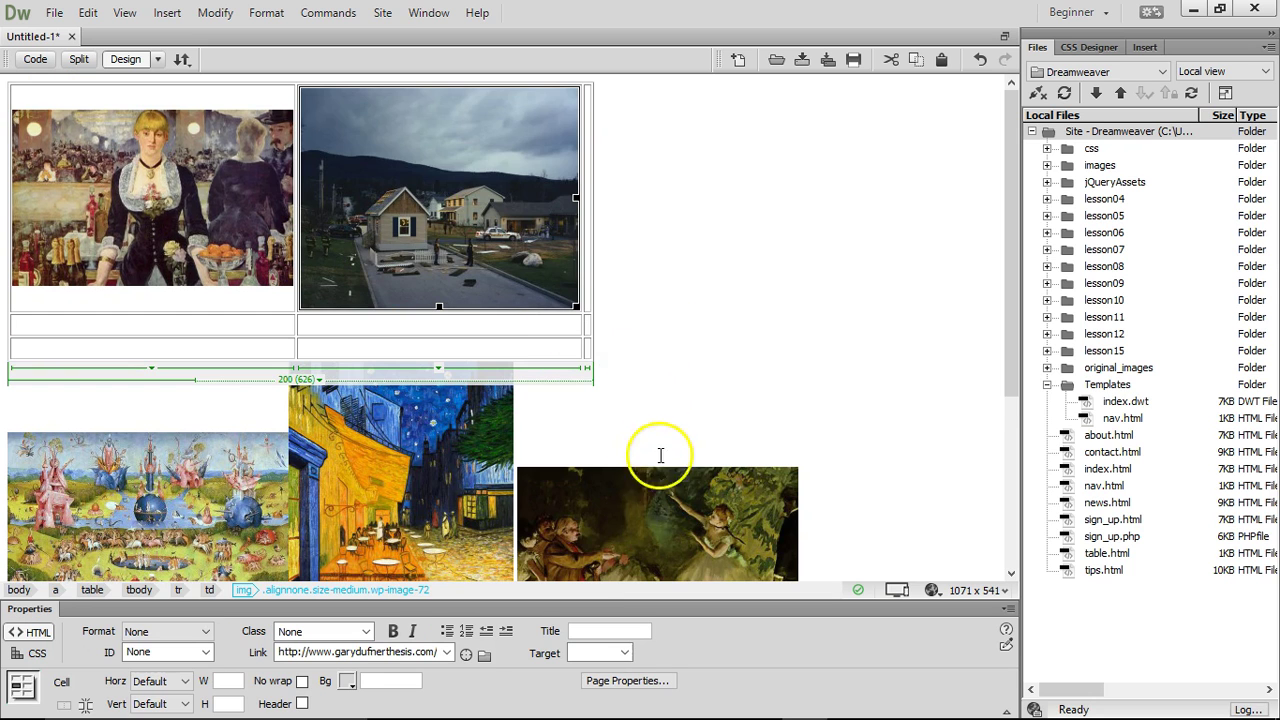
{"action": "left_click_drag", "start_coordinate": [205, 487], "coordinate": [588, 280]}
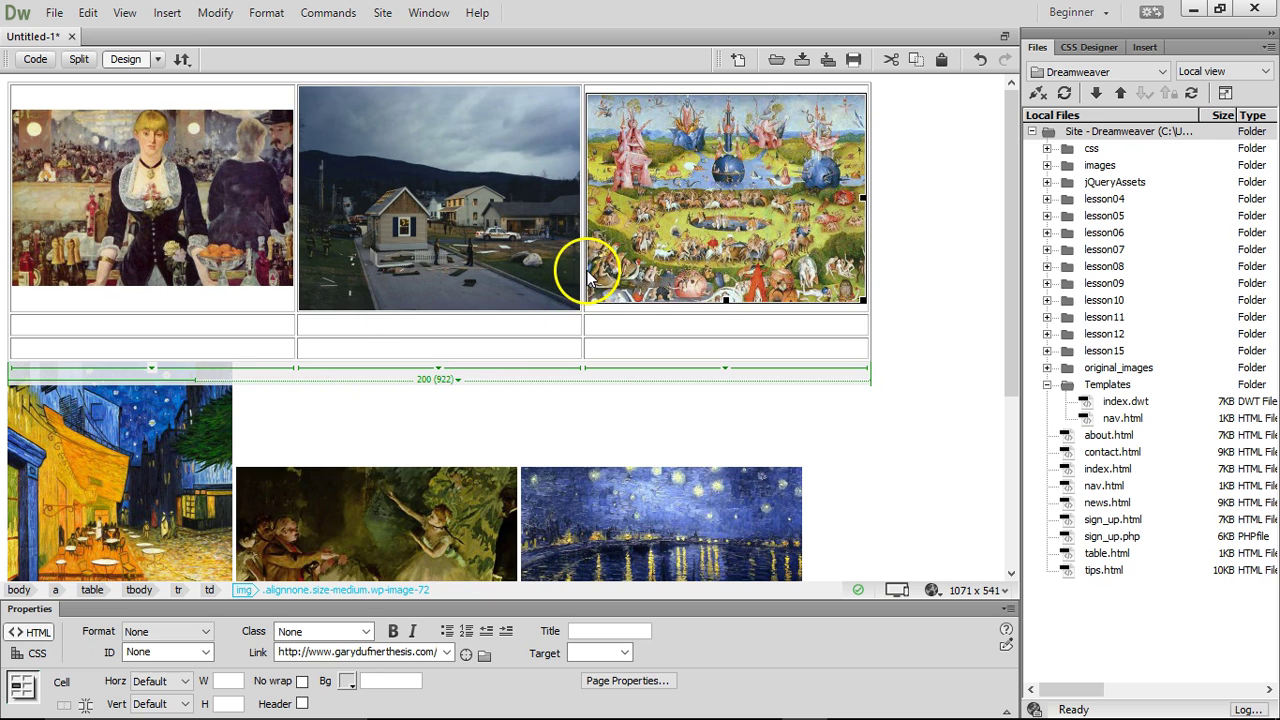
- Inspect the table's code for the moved images' link tags and the closing link tag after the table, and return to Design view
{"action": "left_click", "coordinate": [35, 60]}
{"action": "scroll", "coordinate": [340, 305], "scroll_direction": "down", "scroll_amount": 5}
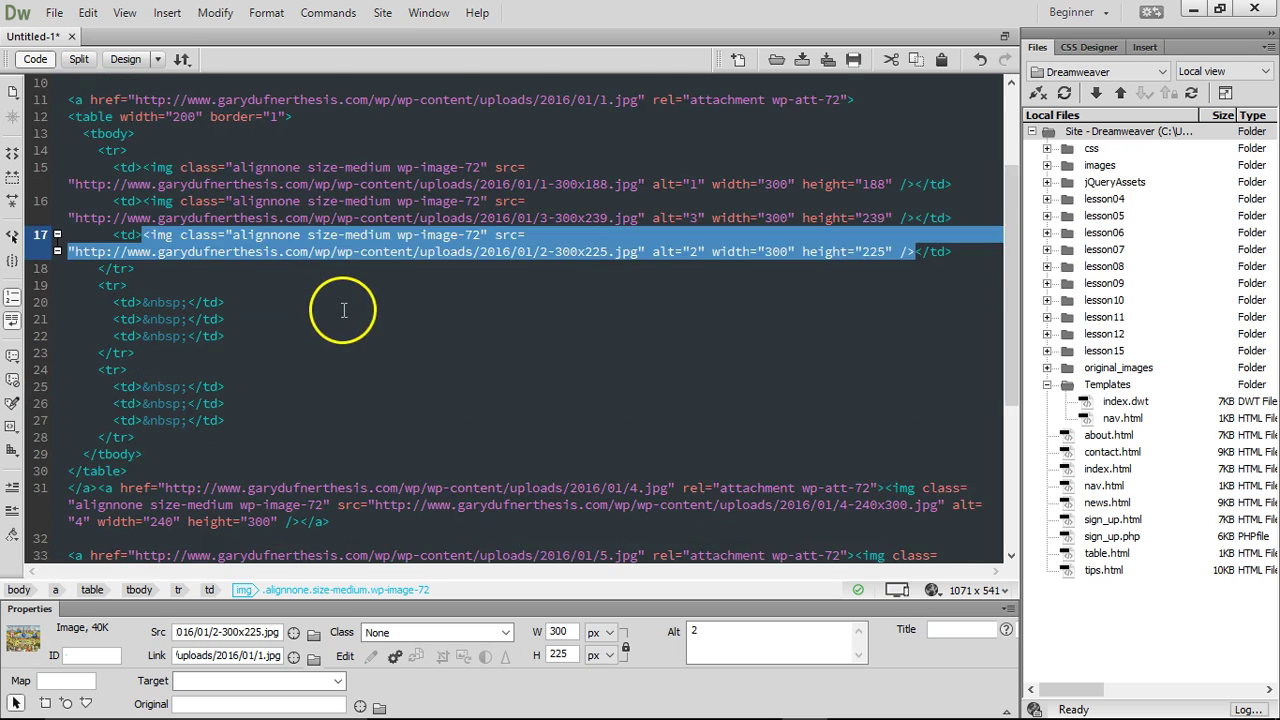
{"action": "scroll", "coordinate": [365, 302], "scroll_direction": "down", "scroll_amount": 1}
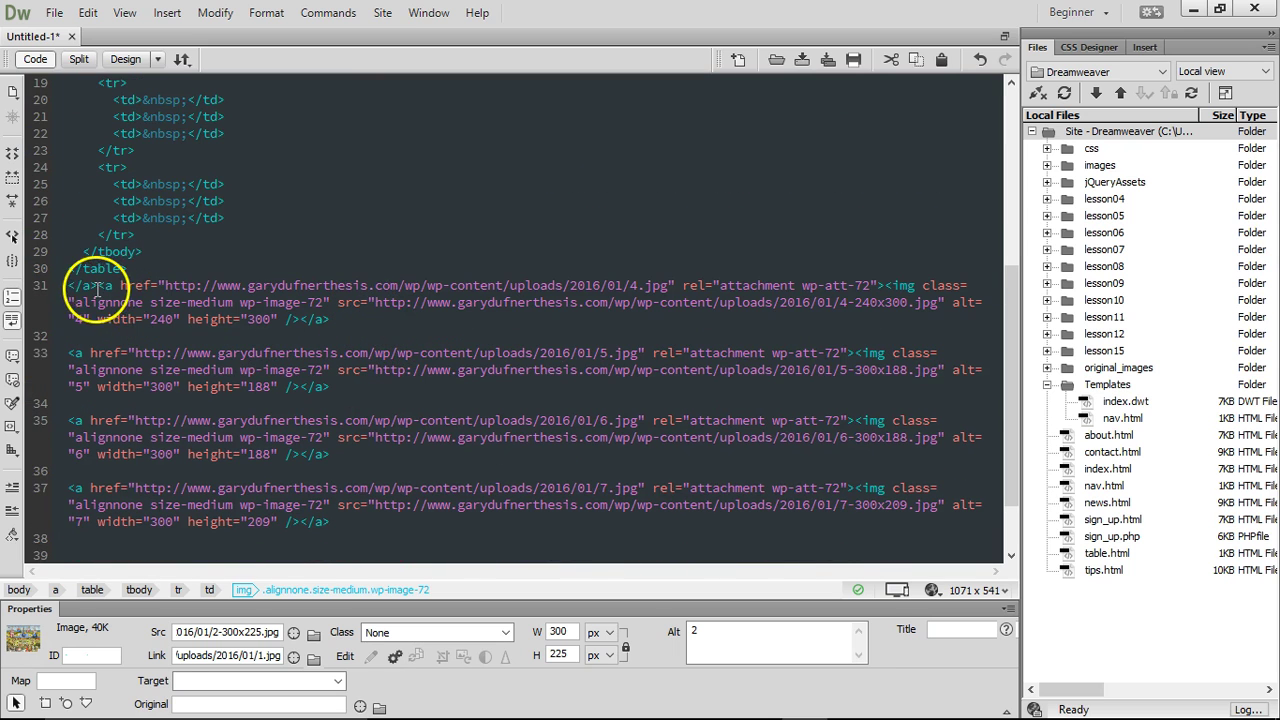
{"action": "left_click_drag", "start_coordinate": [97, 286], "coordinate": [65, 286]}
{"action": "scroll", "coordinate": [463, 257], "scroll_direction": "up", "scroll_amount": 3}
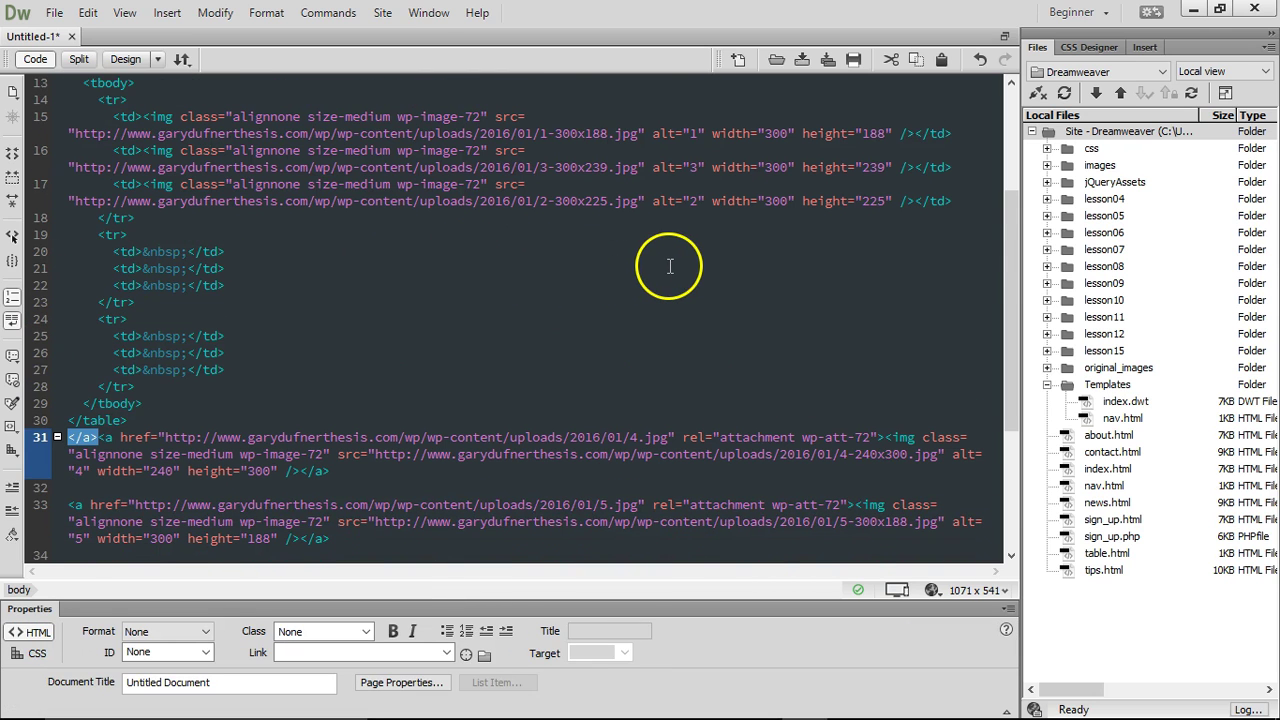
{"action": "scroll", "coordinate": [669, 266], "scroll_direction": "up", "scroll_amount": 2}
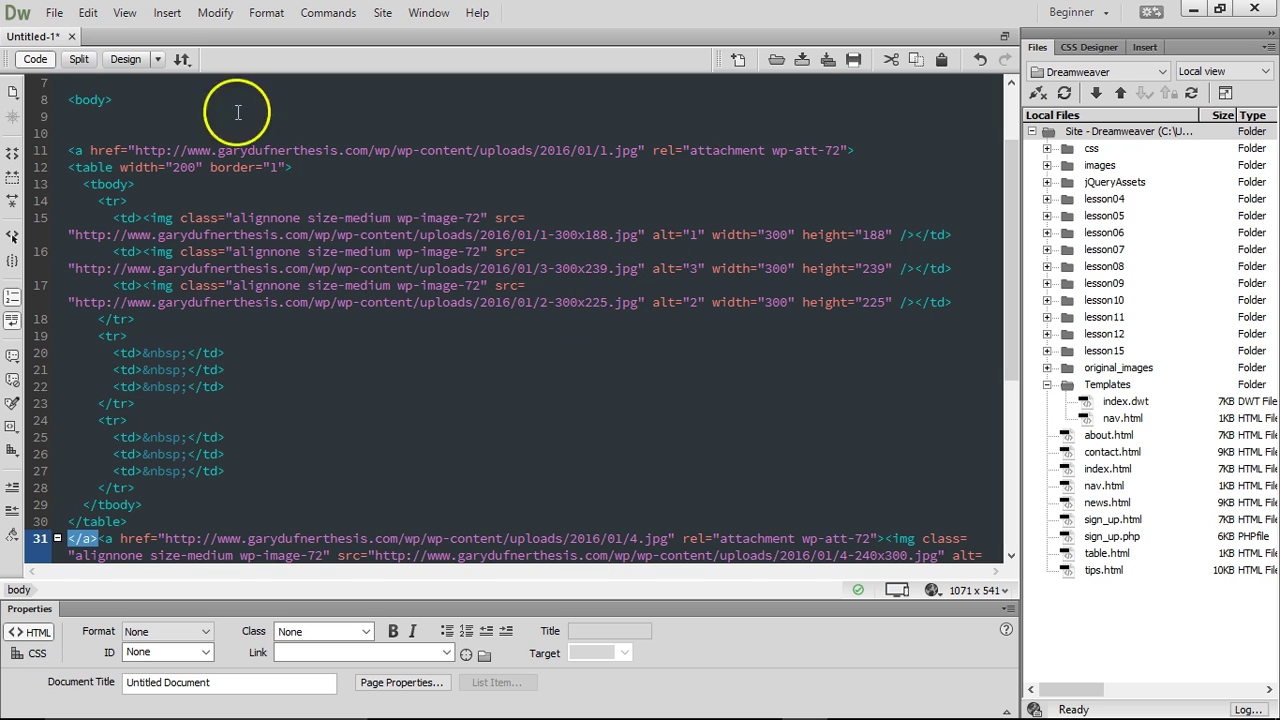
{"action": "left_click", "coordinate": [120, 60]}
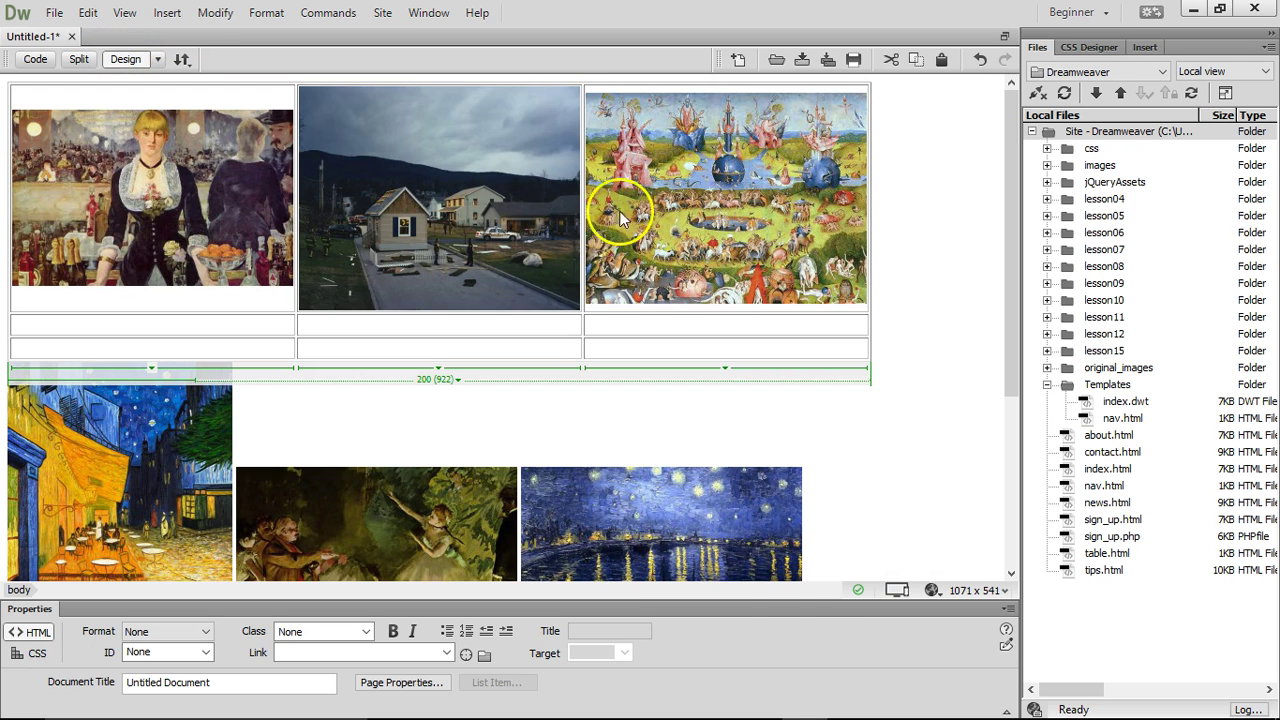
- Undo moving the barmaid, house and garden images into the table's top row
{"action": "key", "text": "ctrl+z"}
{"action": "key", "text": "ctrl+z"}
{"action": "key", "text": "ctrl+z"}
{"action": "key", "text": "ctrl+z"}
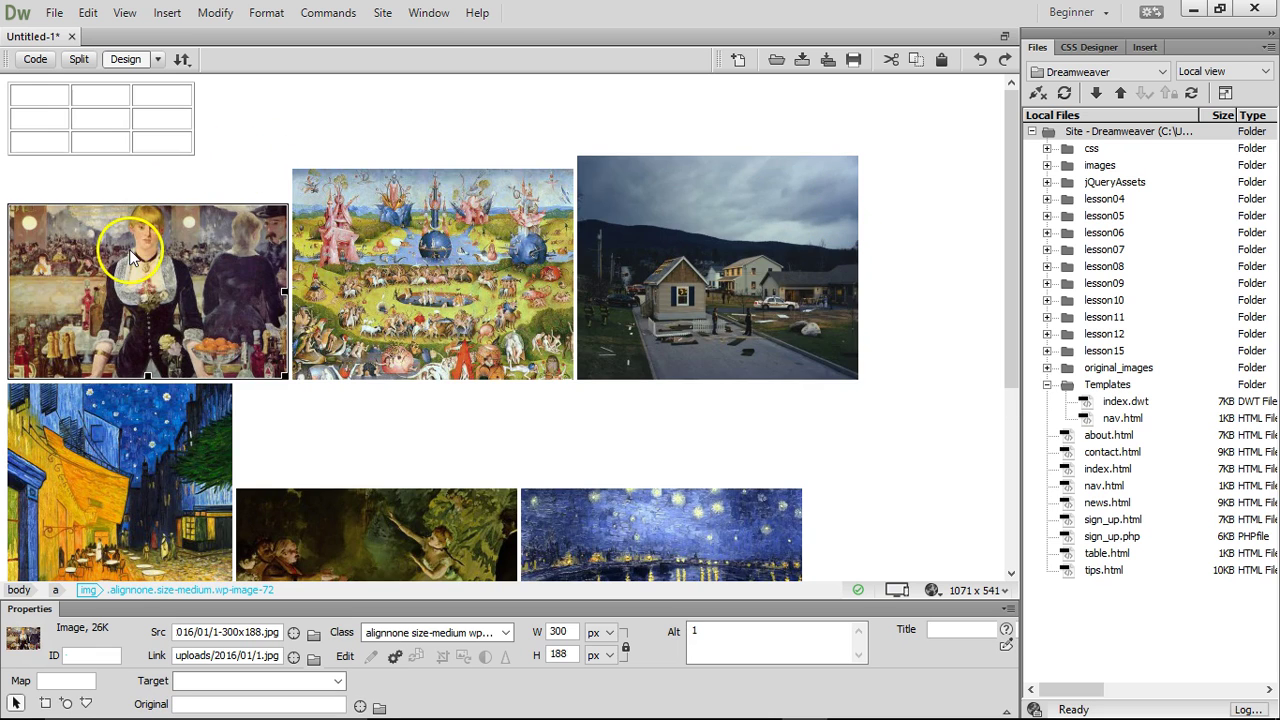
- Inspect in the code how the table sits between the first image's opening link tag and its img and closing link tags
{"action": "left_click", "coordinate": [35, 60]}
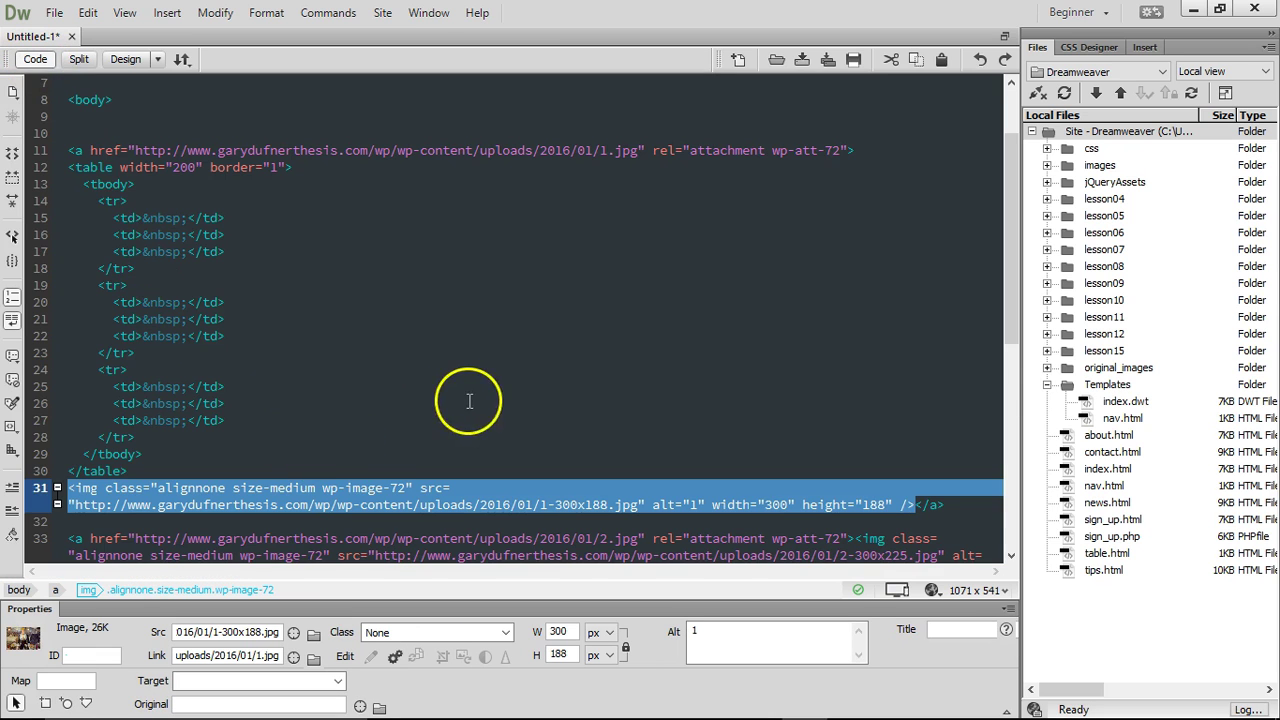
{"action": "scroll", "coordinate": [480, 400], "scroll_direction": "down", "scroll_amount": 1}
{"action": "left_click", "coordinate": [965, 455]}
{"action": "left_click_drag", "start_coordinate": [965, 455], "coordinate": [70, 436]}
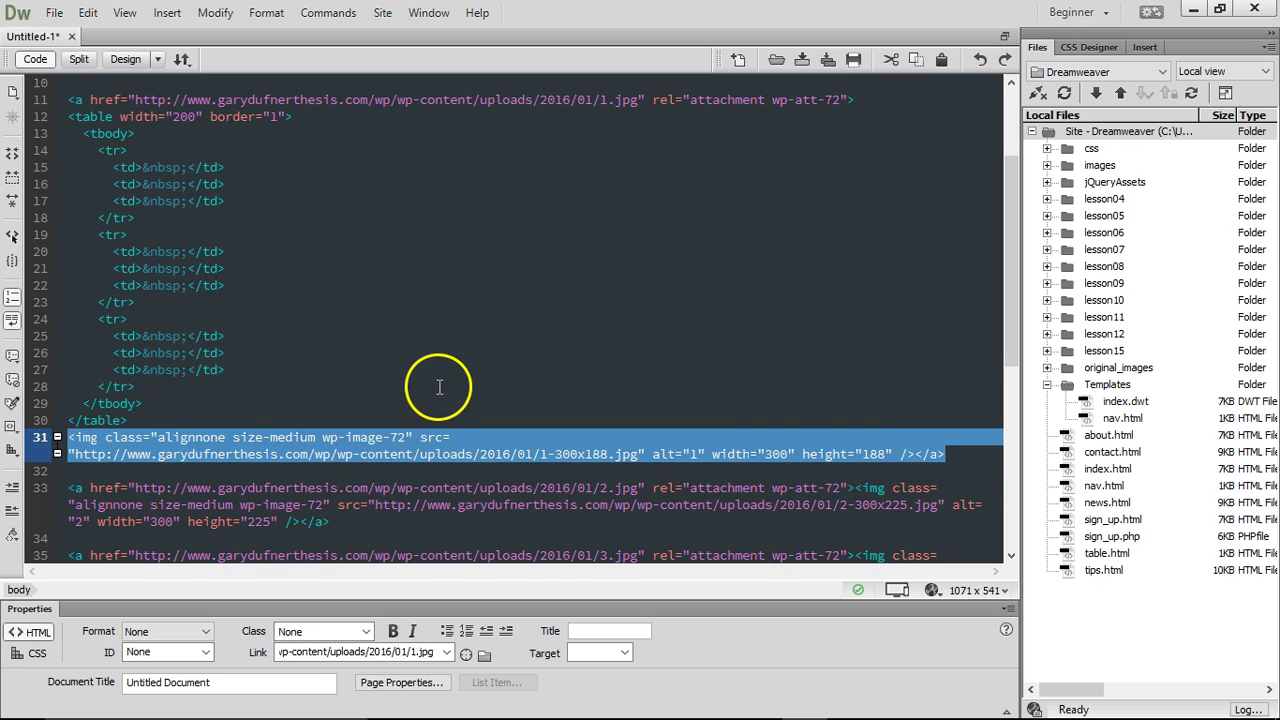
{"action": "scroll", "coordinate": [439, 387], "scroll_direction": "up", "scroll_amount": 1}
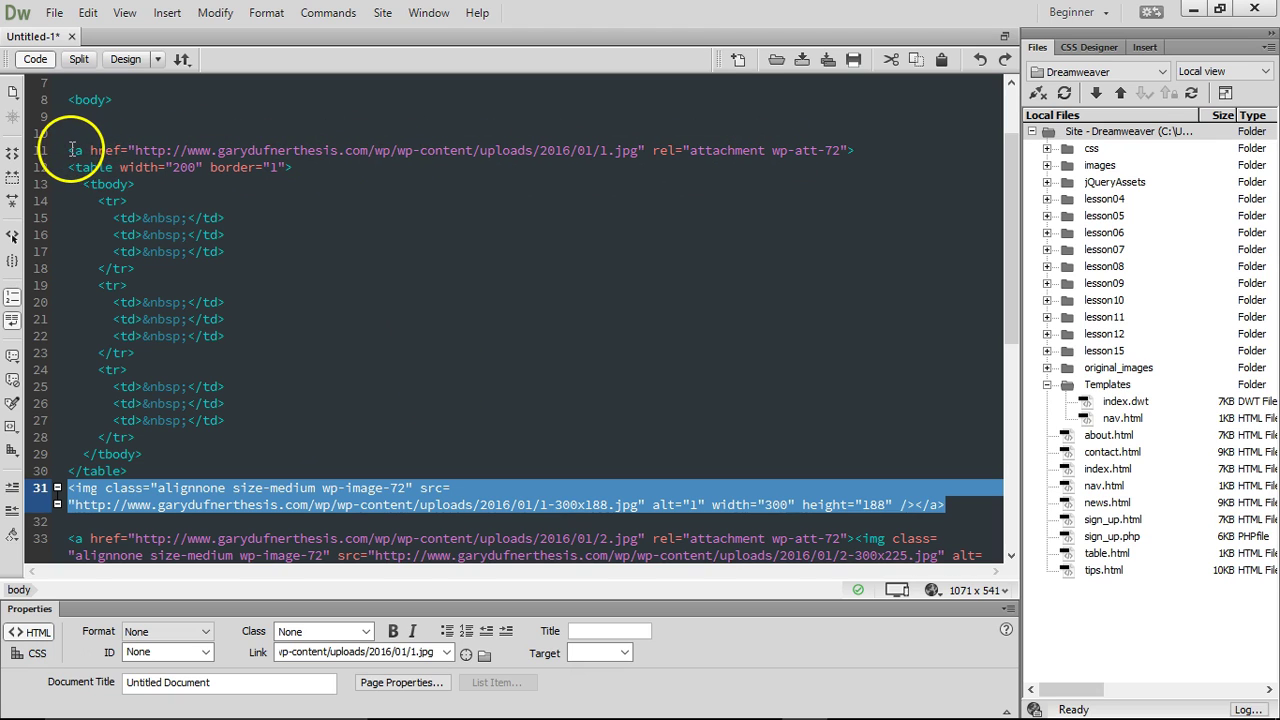
{"action": "left_click_drag", "start_coordinate": [68, 150], "coordinate": [920, 150]}
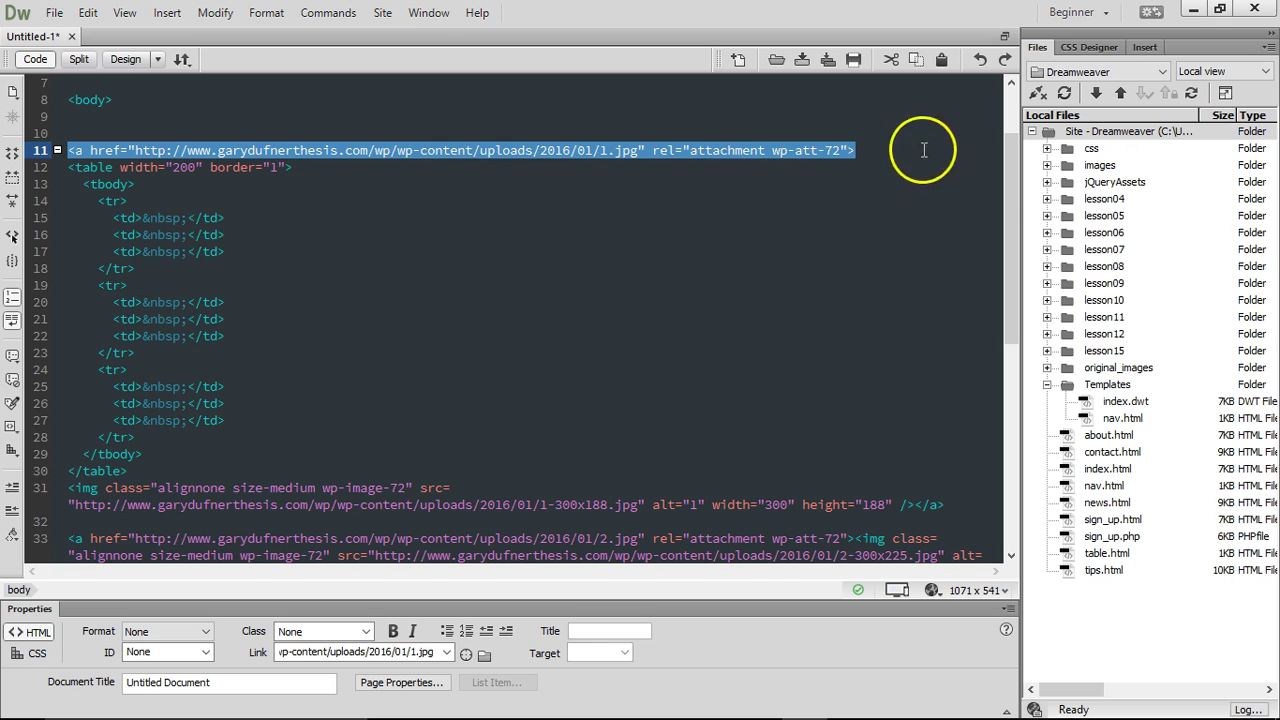
{"action": "left_click_drag", "start_coordinate": [945, 505], "coordinate": [51, 486]}
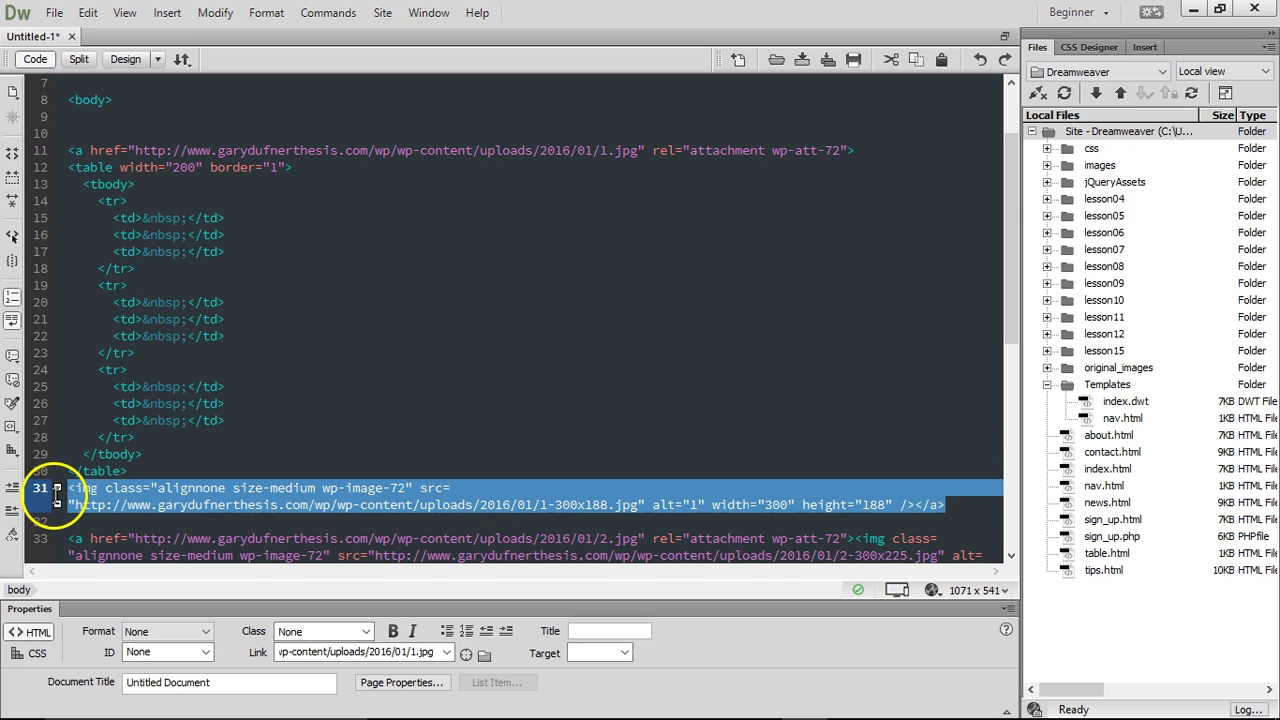
- Delete the empty table above the images in Design view
{"action": "left_click", "coordinate": [125, 59]}
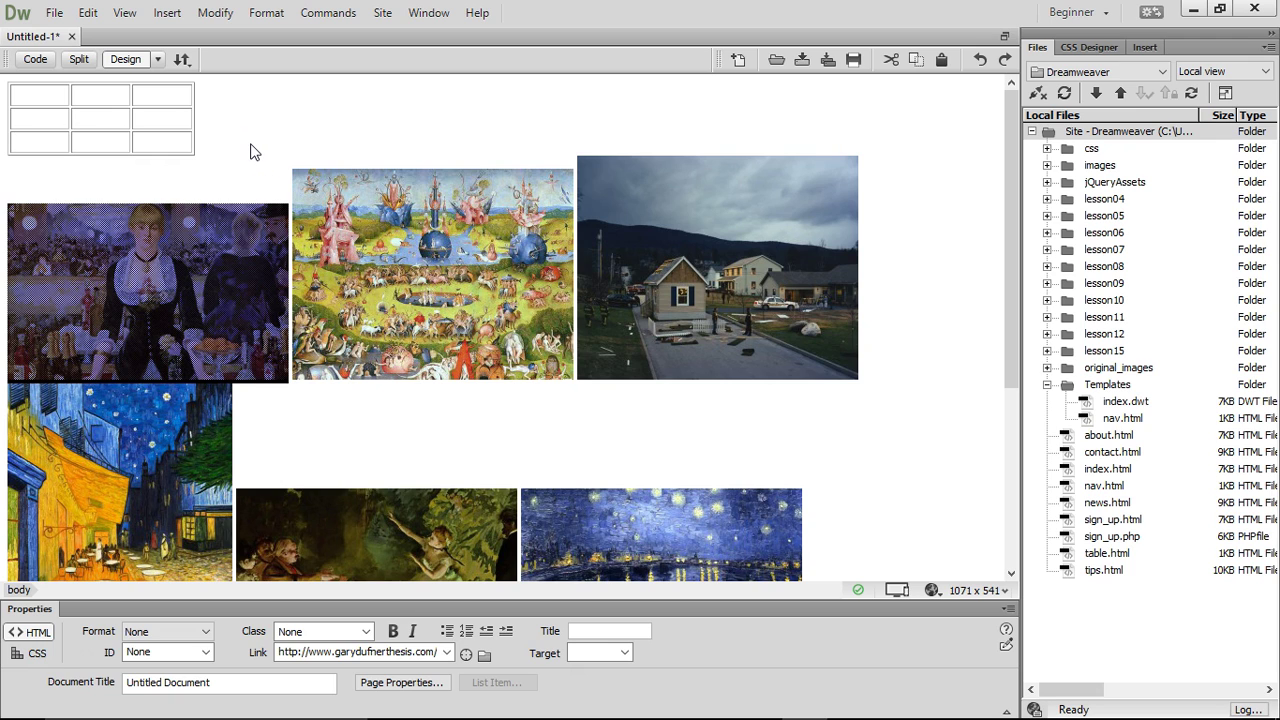
{"action": "left_click", "coordinate": [193, 132]}
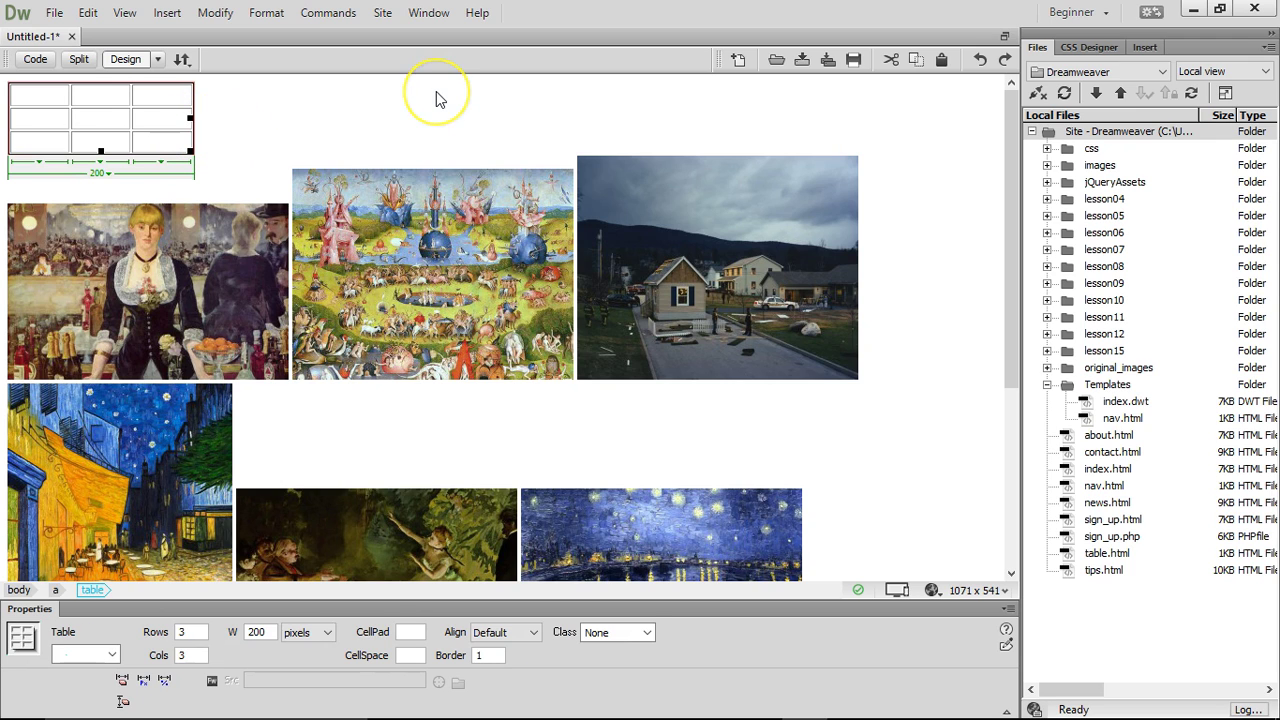
{"action": "key", "text": "Delete"}
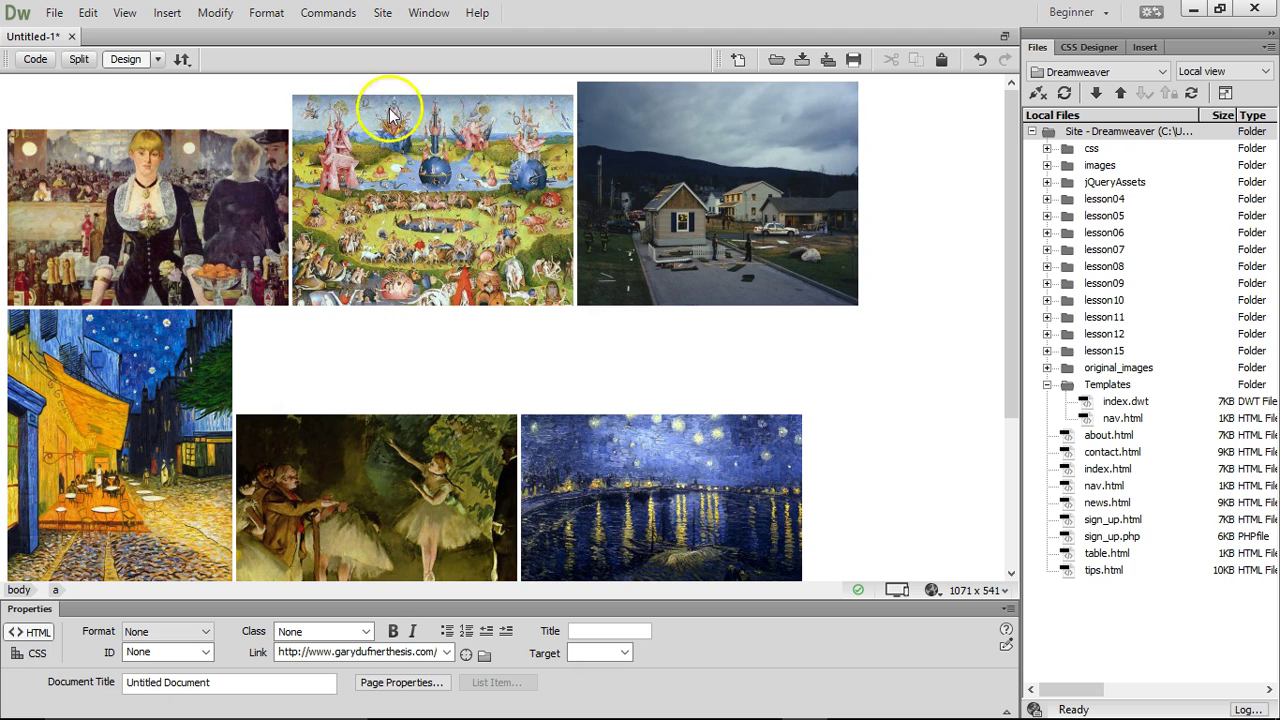
- Compare in split view the blank lines below the body tag with the first image's link and img tags
{"action": "left_click", "coordinate": [79, 59]}
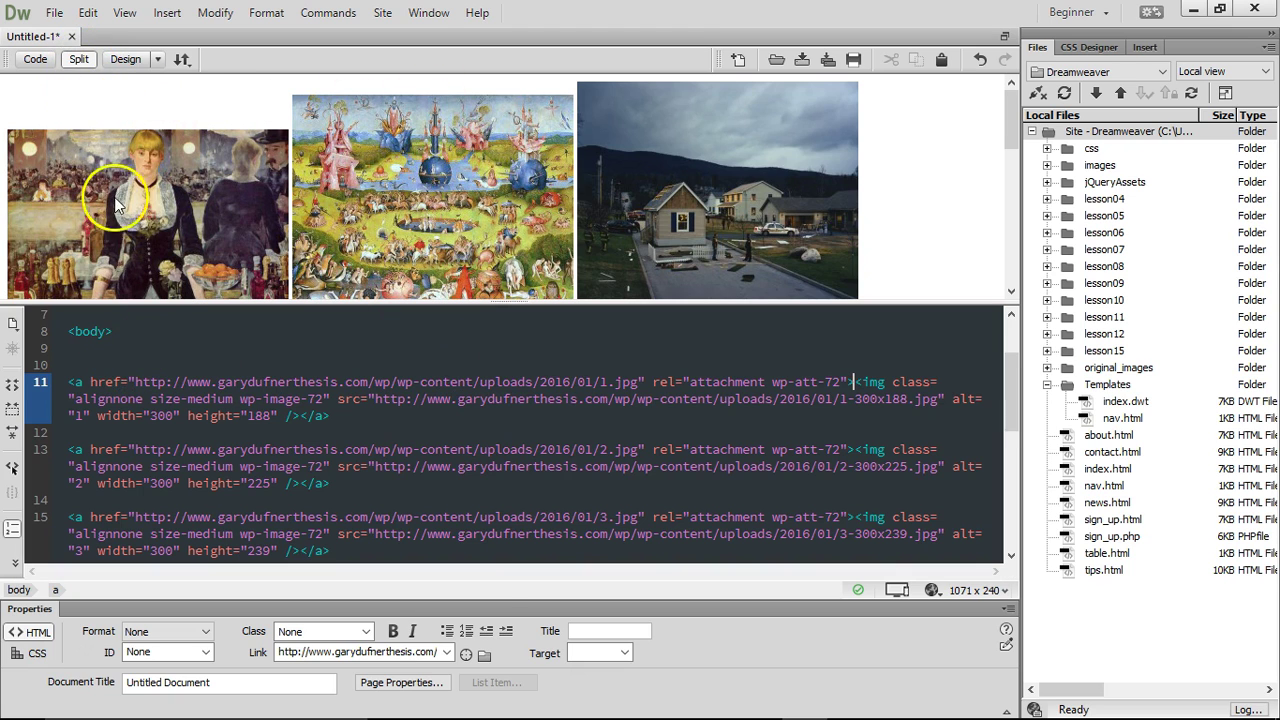
{"action": "left_click", "coordinate": [122, 352]}
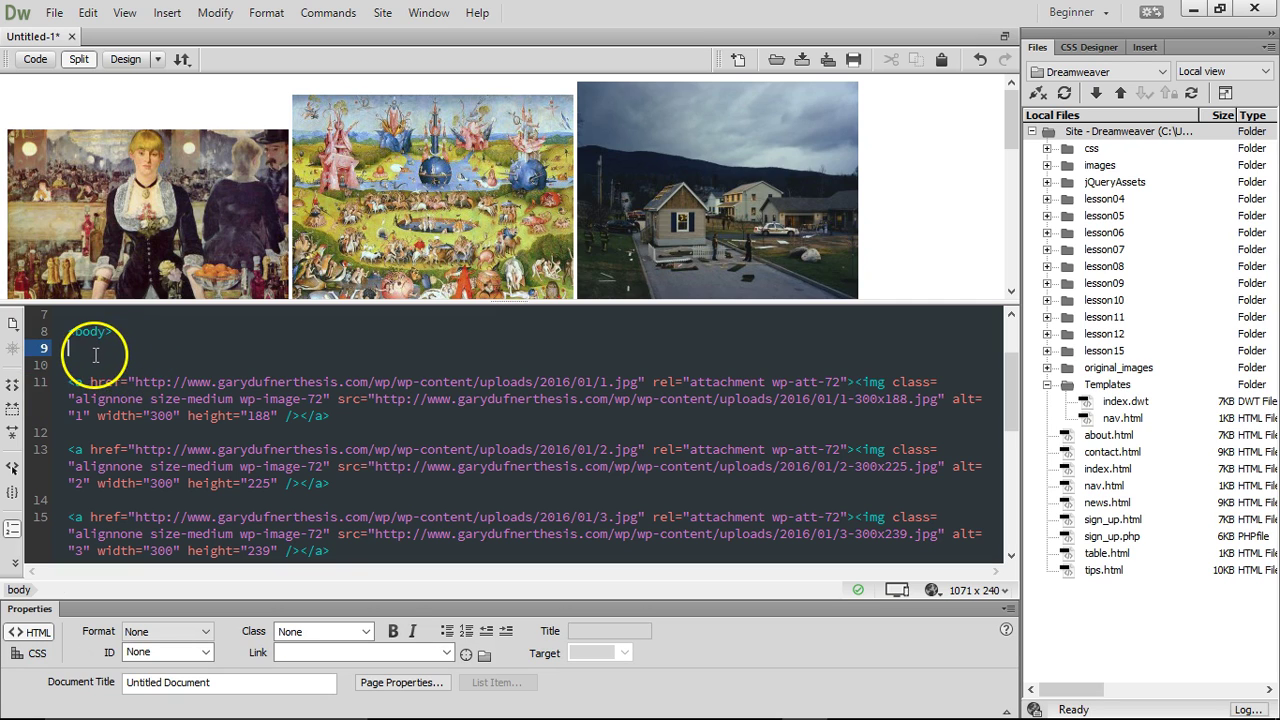
{"action": "left_click", "coordinate": [160, 234]}
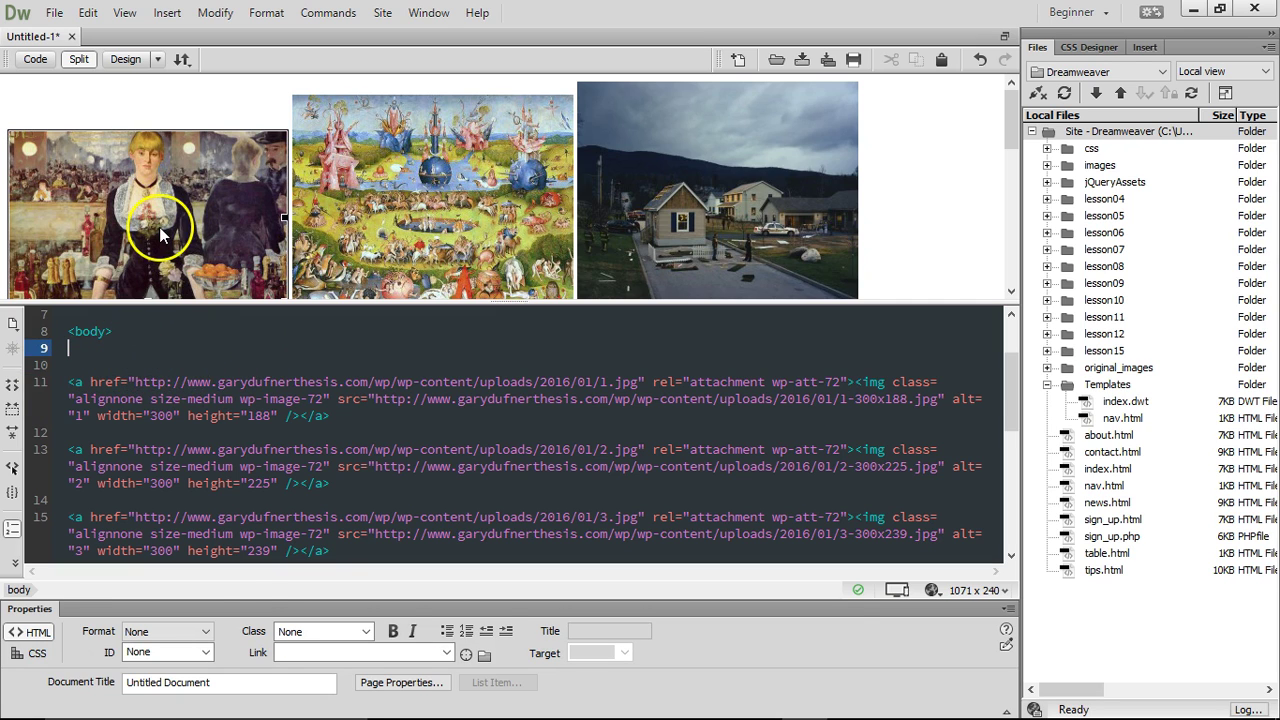
{"action": "left_click", "coordinate": [80, 360]}
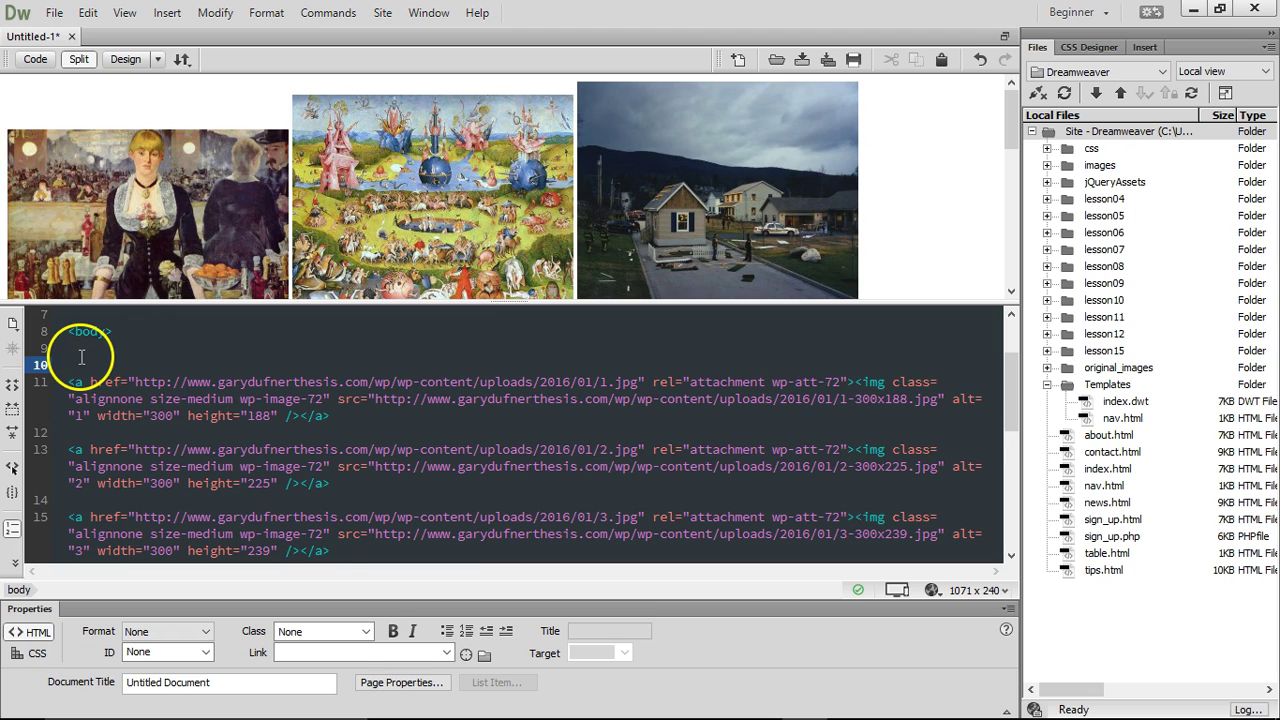
{"action": "left_click", "coordinate": [155, 228]}
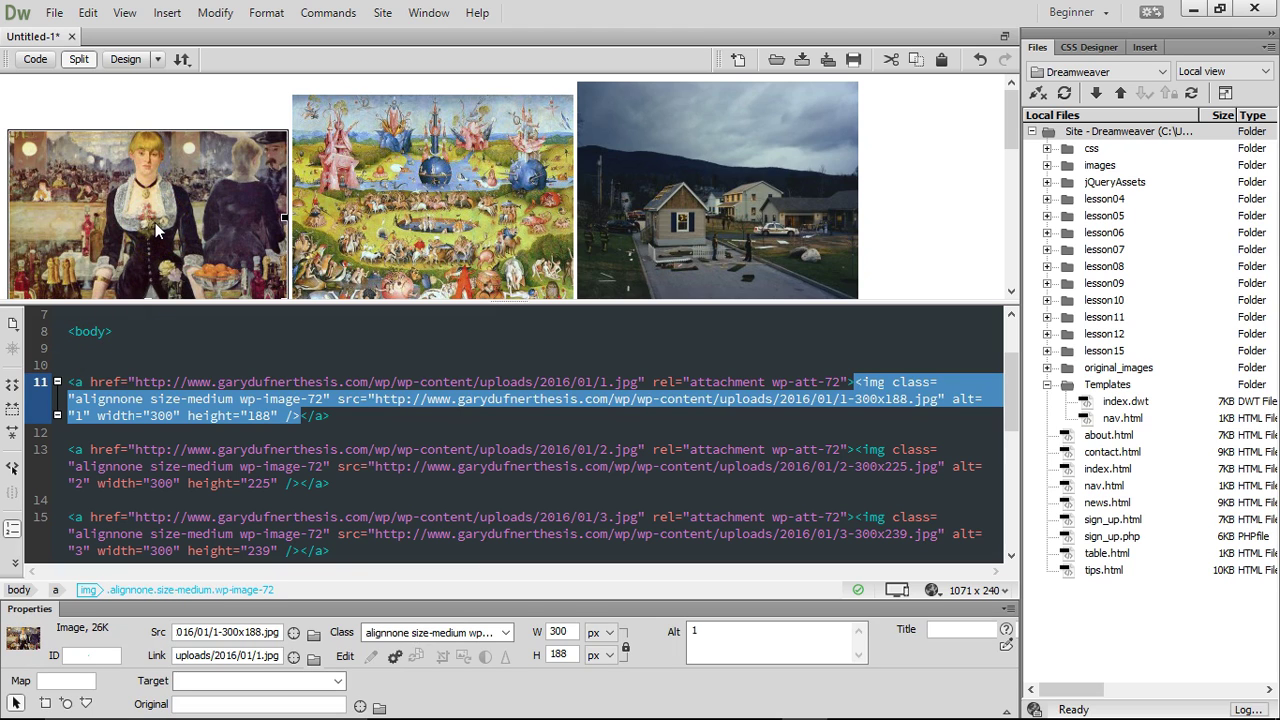
{"action": "left_click", "coordinate": [850, 383]}
{"action": "left_click_drag", "start_coordinate": [850, 383], "coordinate": [60, 383]}
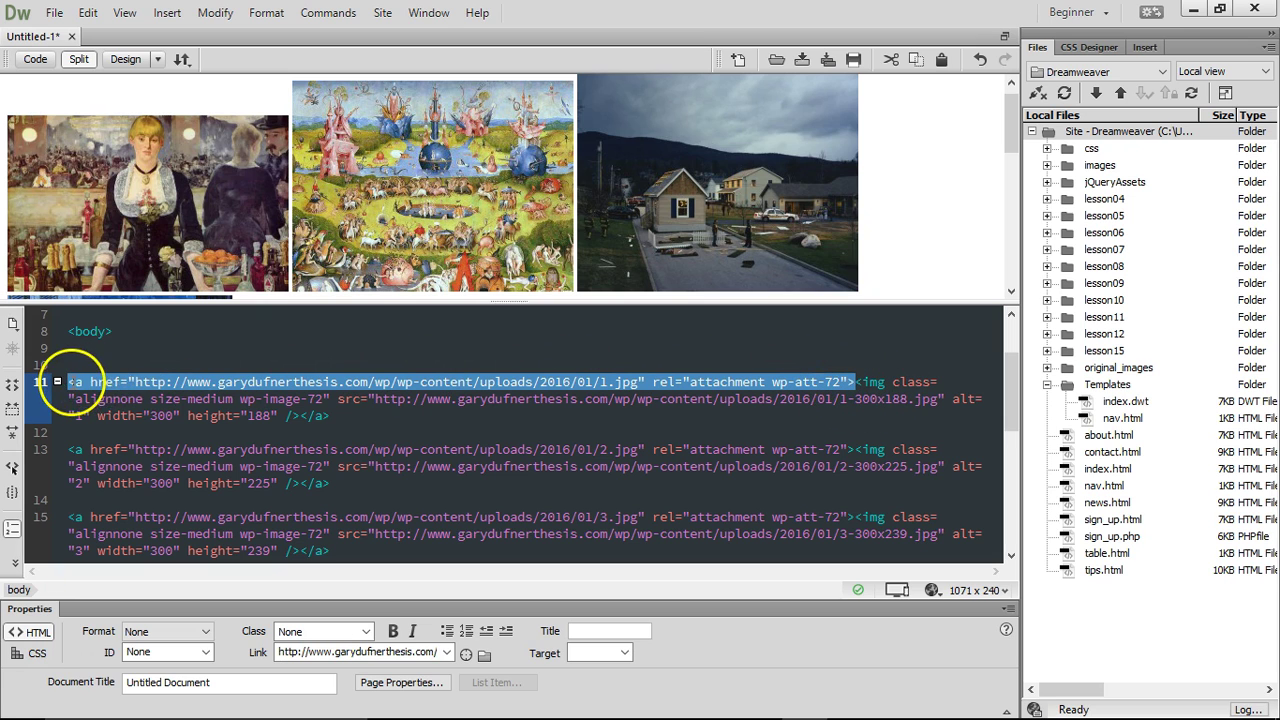
- Insert a table with 3 rows and 3 columns, 200 pixels wide with a 1-pixel border, on a new line between the body tag and the first image link
{"action": "left_click", "coordinate": [118, 353]}
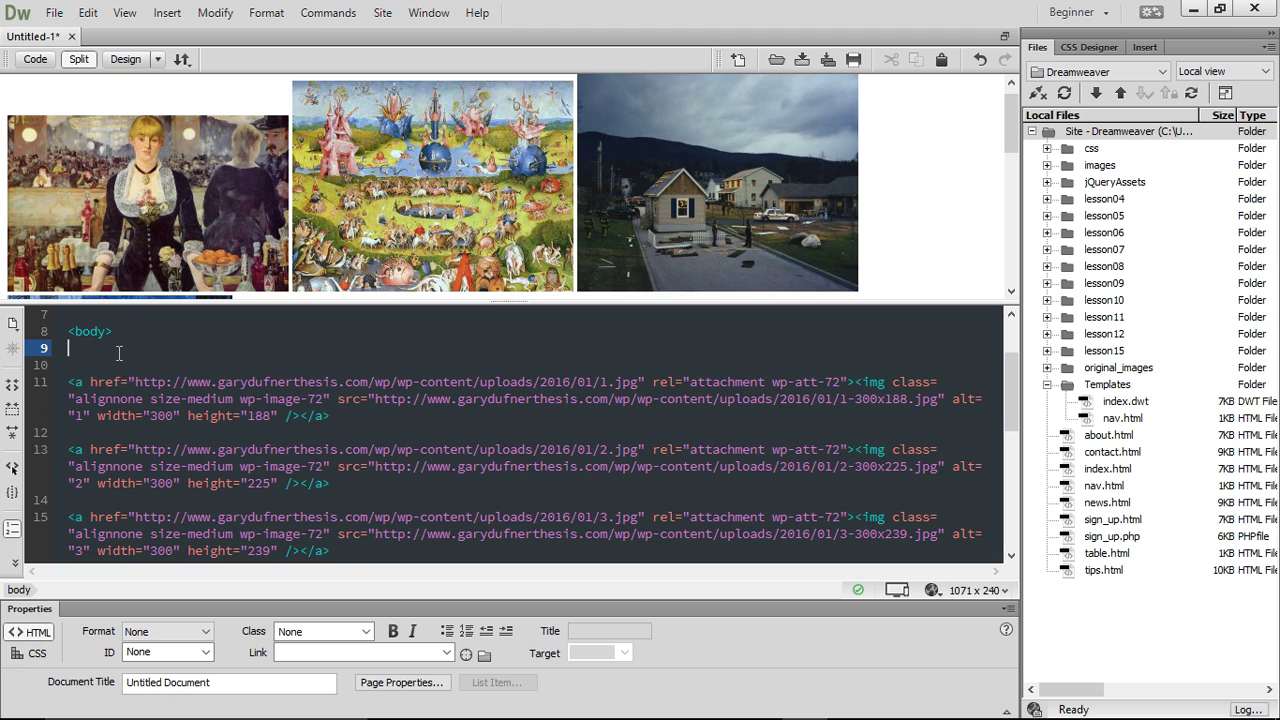
{"action": "key", "text": "Return"}
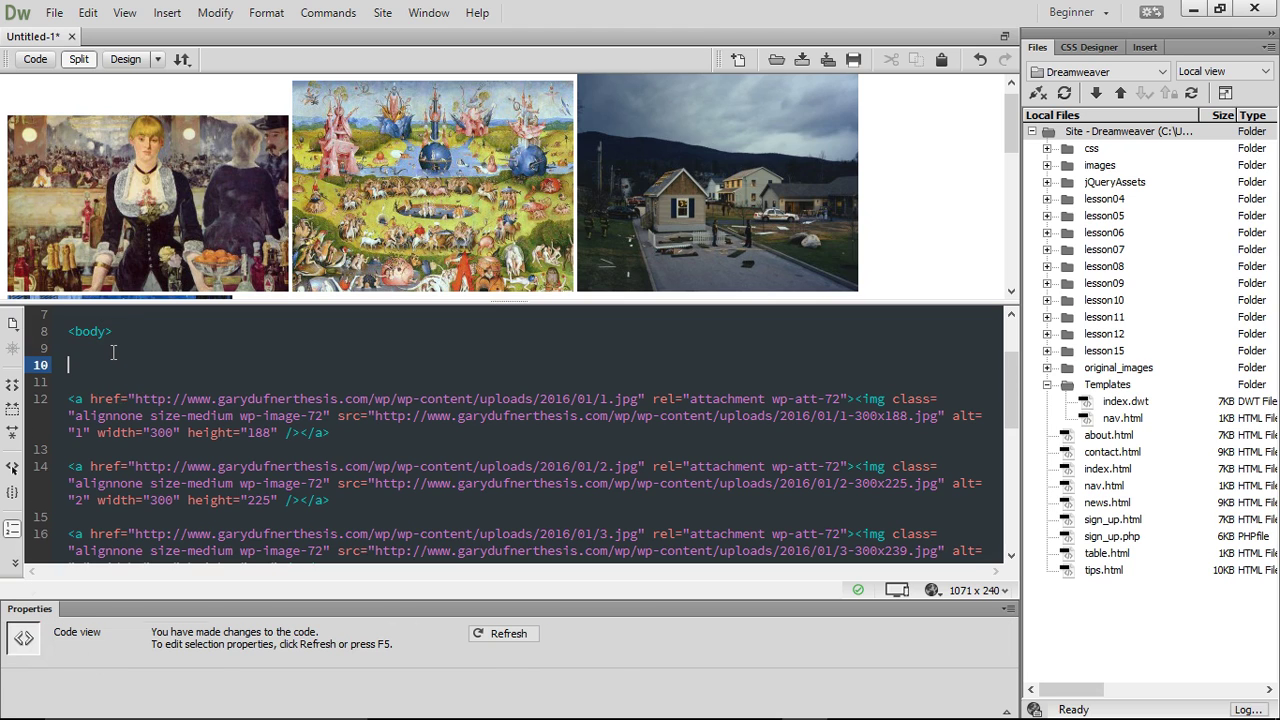
{"action": "left_click", "coordinate": [166, 16]}
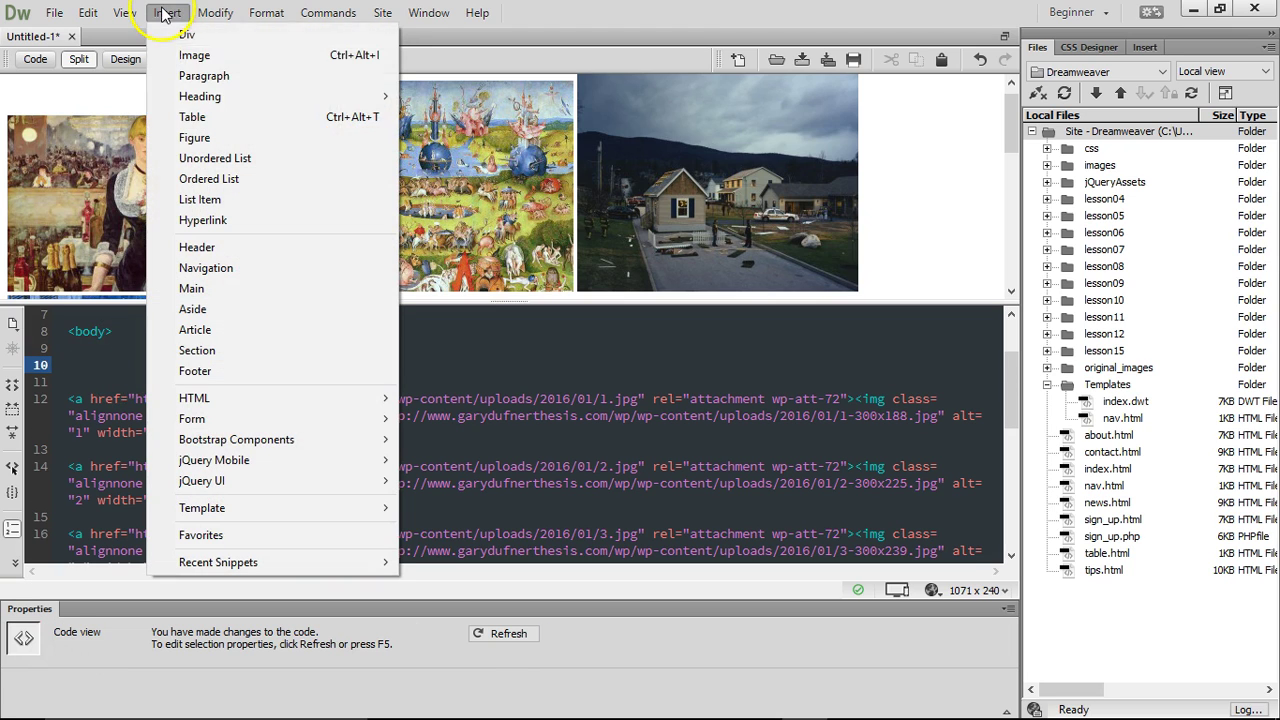
{"action": "left_click", "coordinate": [196, 117]}
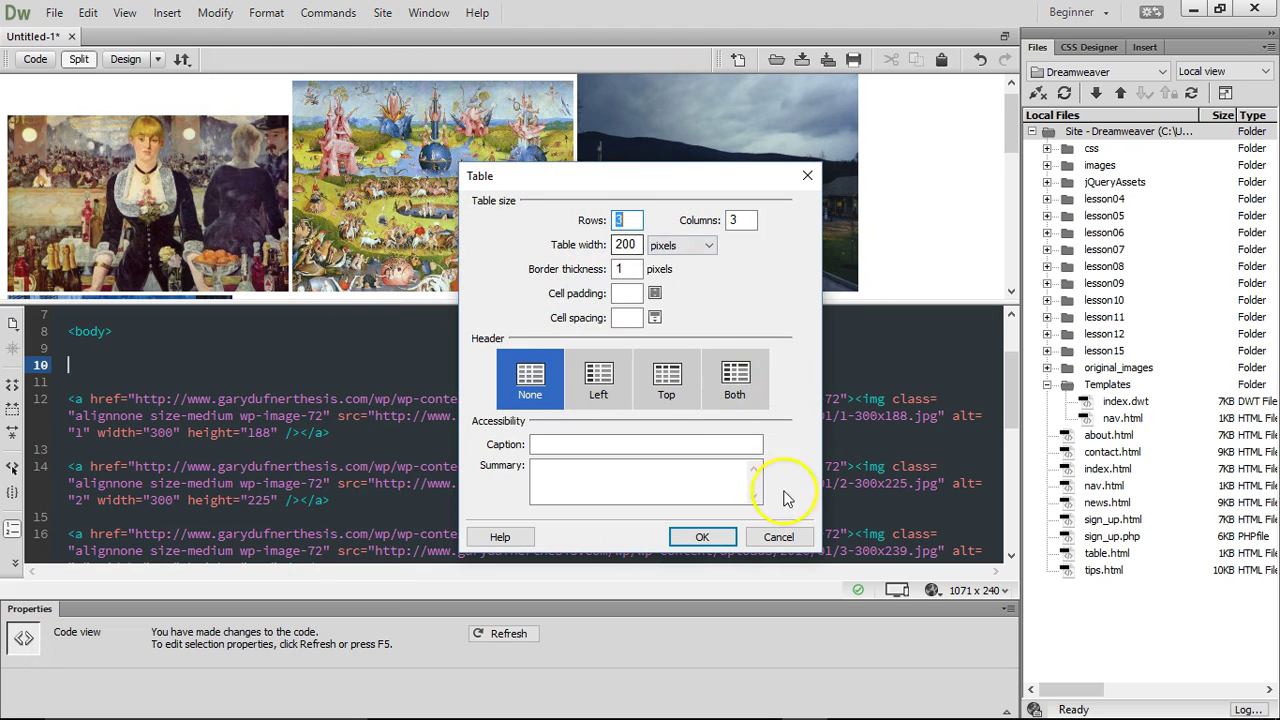
{"action": "left_click", "coordinate": [702, 537]}
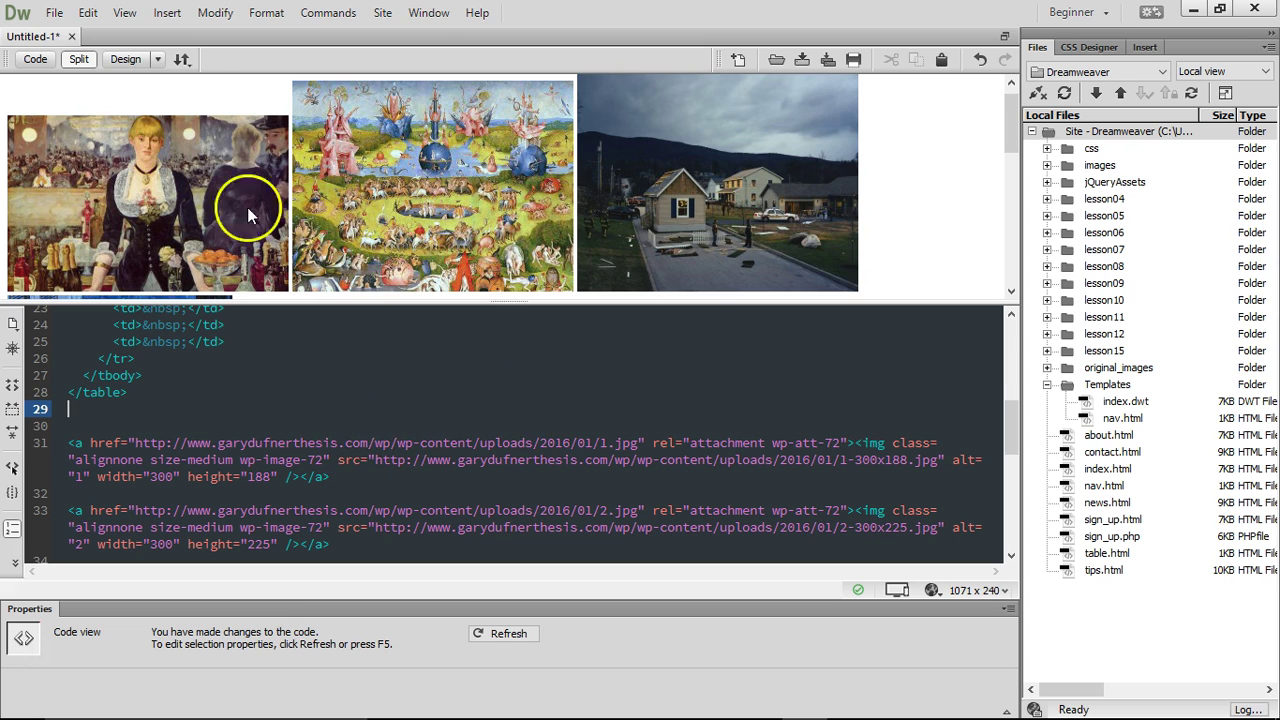
- Move the complete 1.jpg link and image code into the table's first-row first cell, replacing its &nbsp; placeholder
{"action": "left_click", "coordinate": [35, 59]}
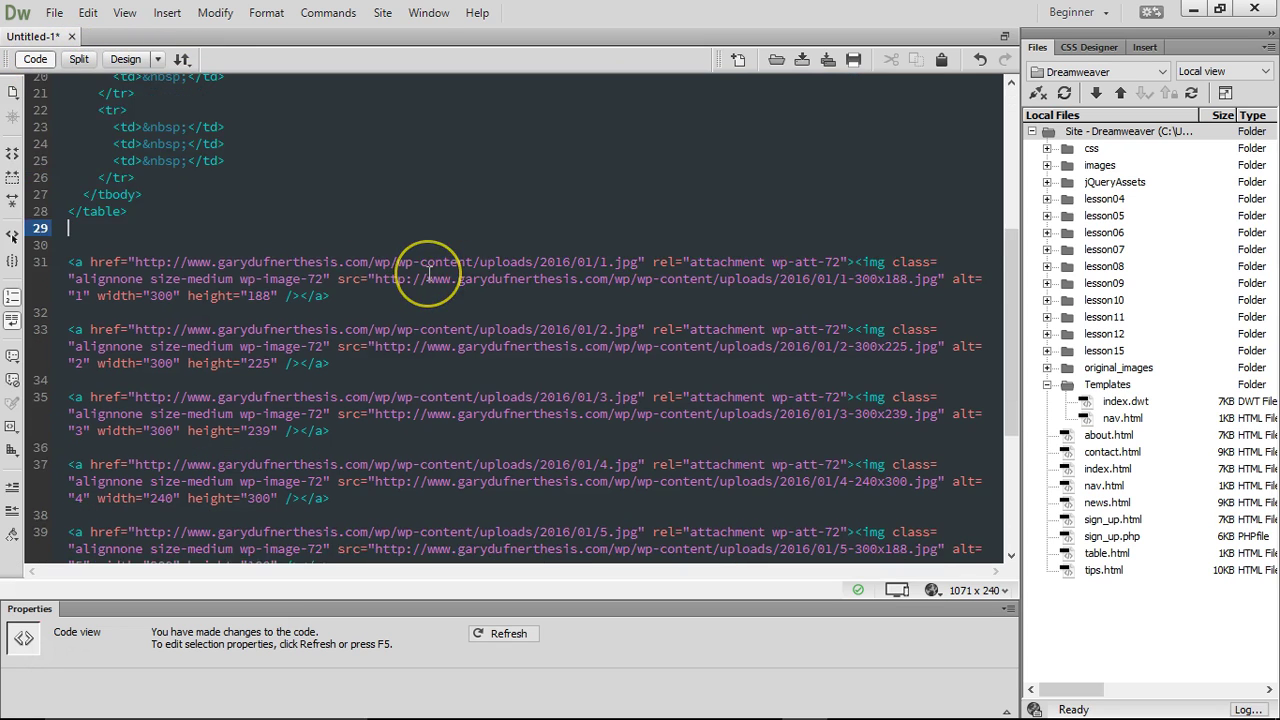
{"action": "scroll", "coordinate": [428, 275], "scroll_direction": "up", "scroll_amount": 5}
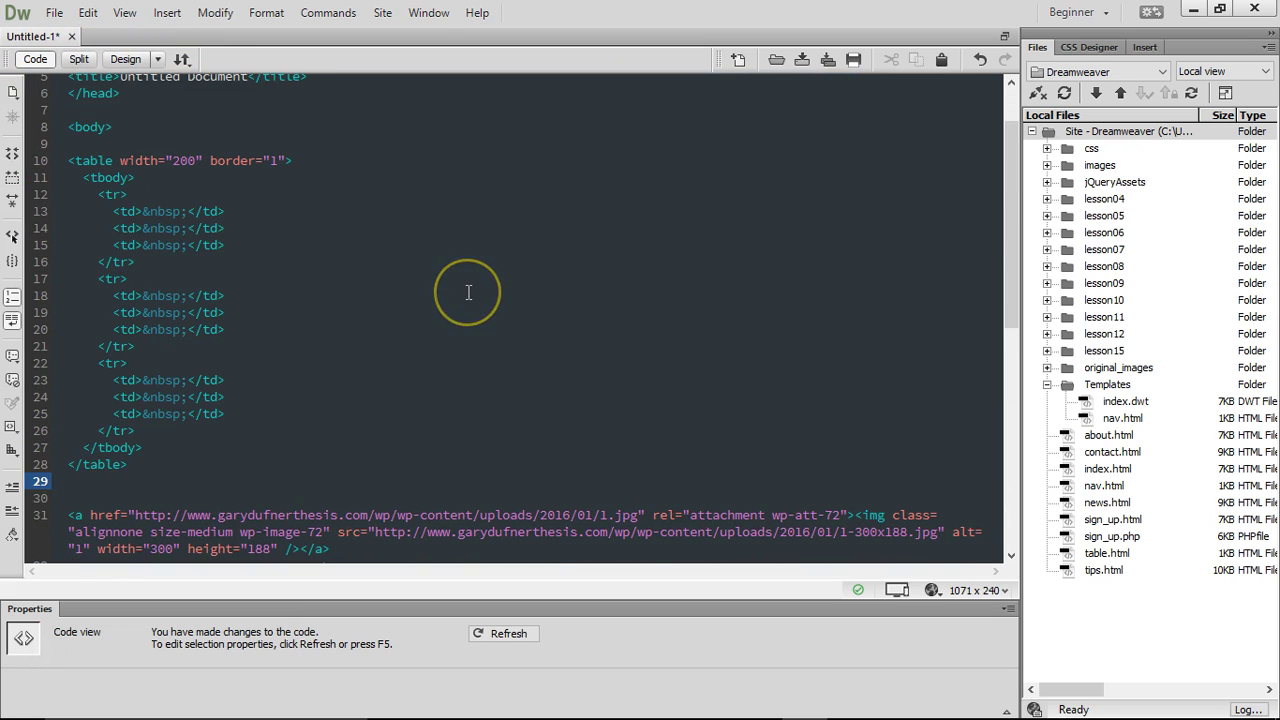
{"action": "scroll", "coordinate": [468, 292], "scroll_direction": "down", "scroll_amount": 1}
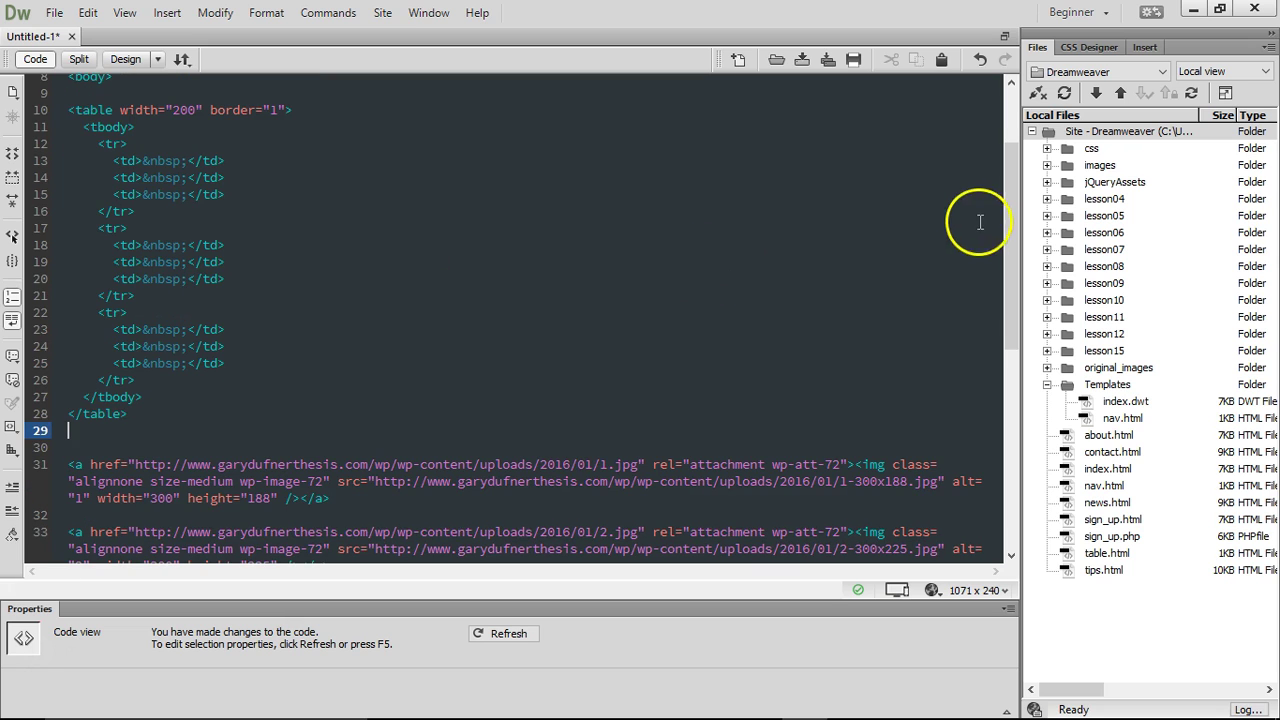
{"action": "left_click_drag", "start_coordinate": [1011, 229], "coordinate": [1011, 224]}
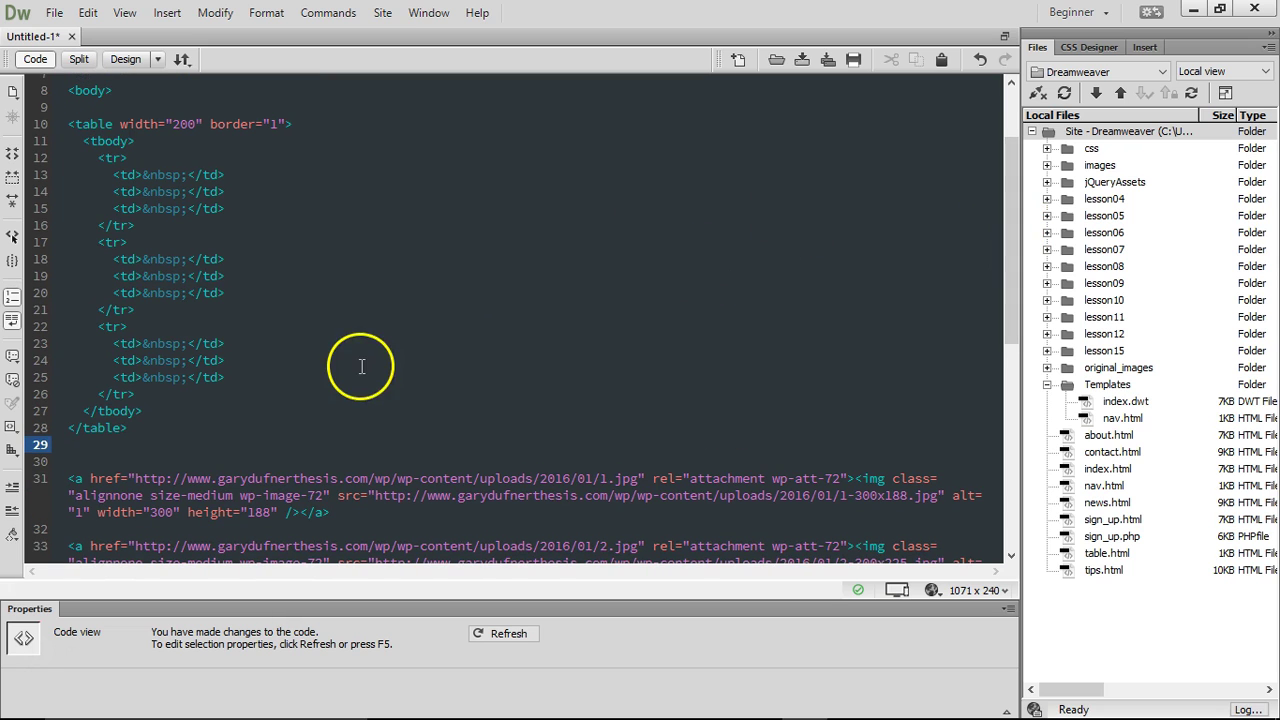
{"action": "left_click_drag", "start_coordinate": [330, 512], "coordinate": [57, 495]}
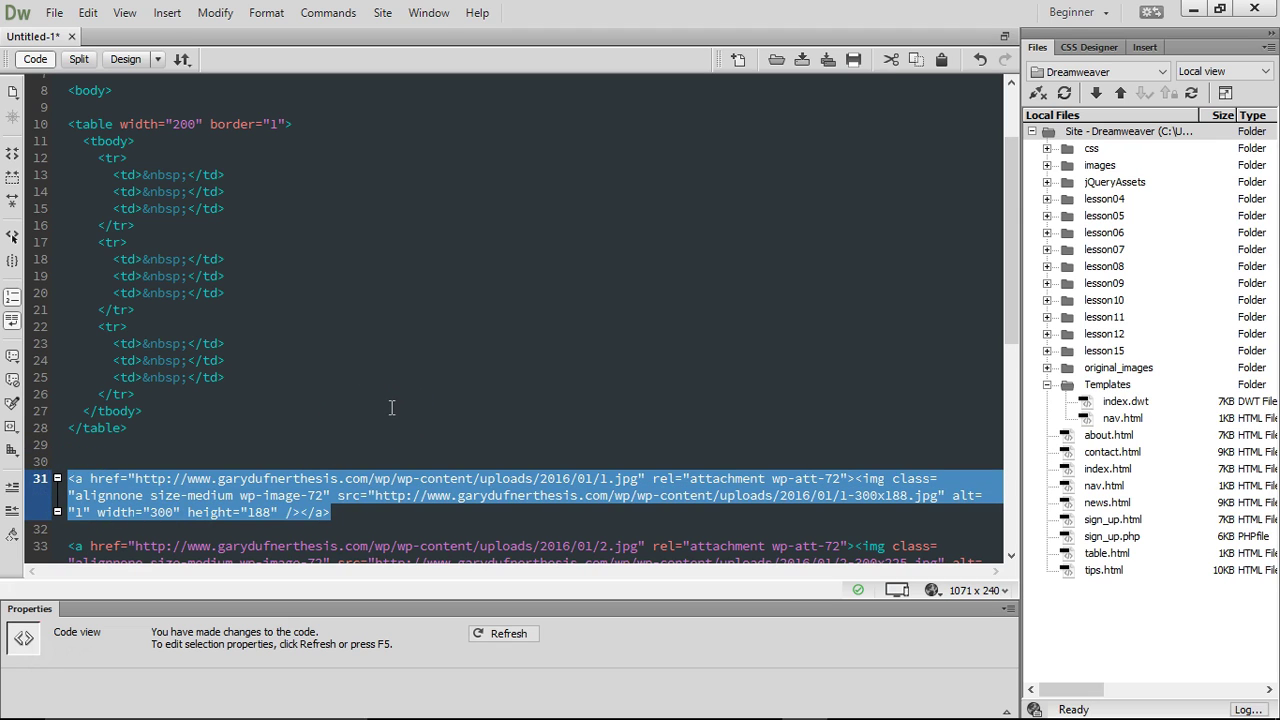
{"action": "key", "text": "ctrl+x"}
{"action": "left_click_drag", "start_coordinate": [142, 174], "coordinate": [184, 174]}
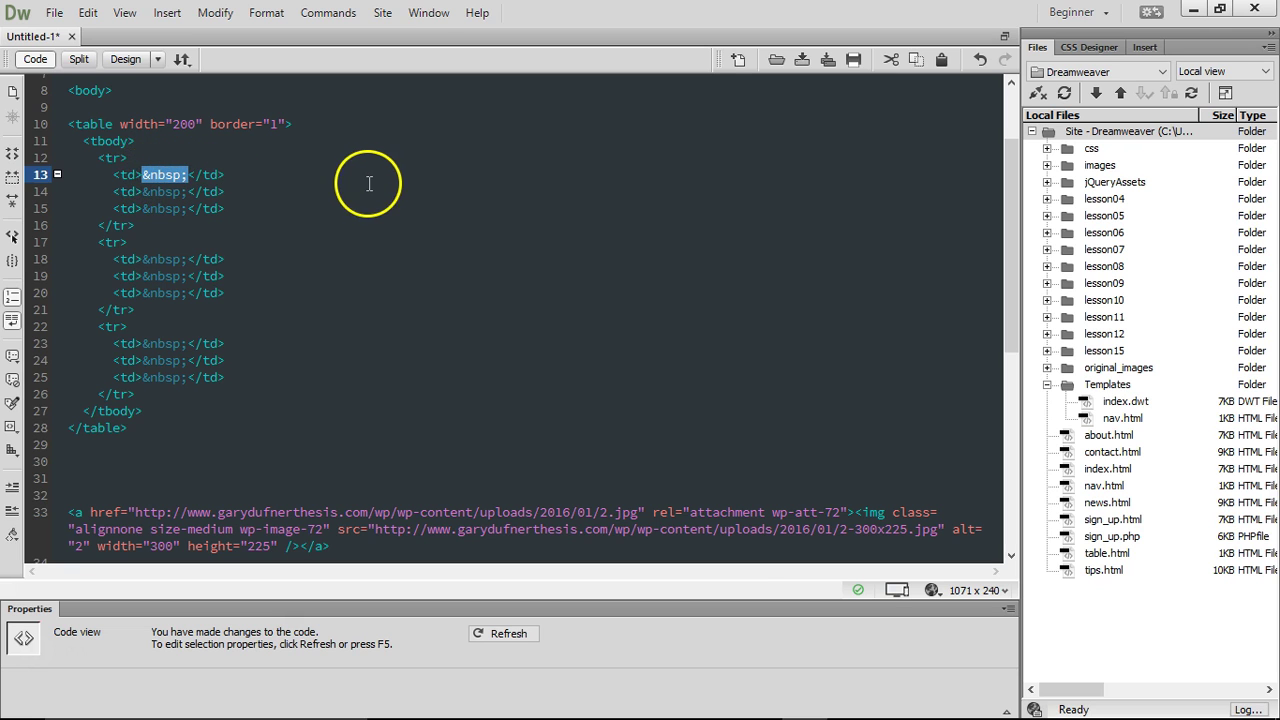
{"action": "key", "text": "ctrl+v"}
- Move the complete 2.jpg link and image code into the first row's second cell in place of &nbsp;
{"action": "scroll", "coordinate": [460, 280], "scroll_direction": "down", "scroll_amount": 2}
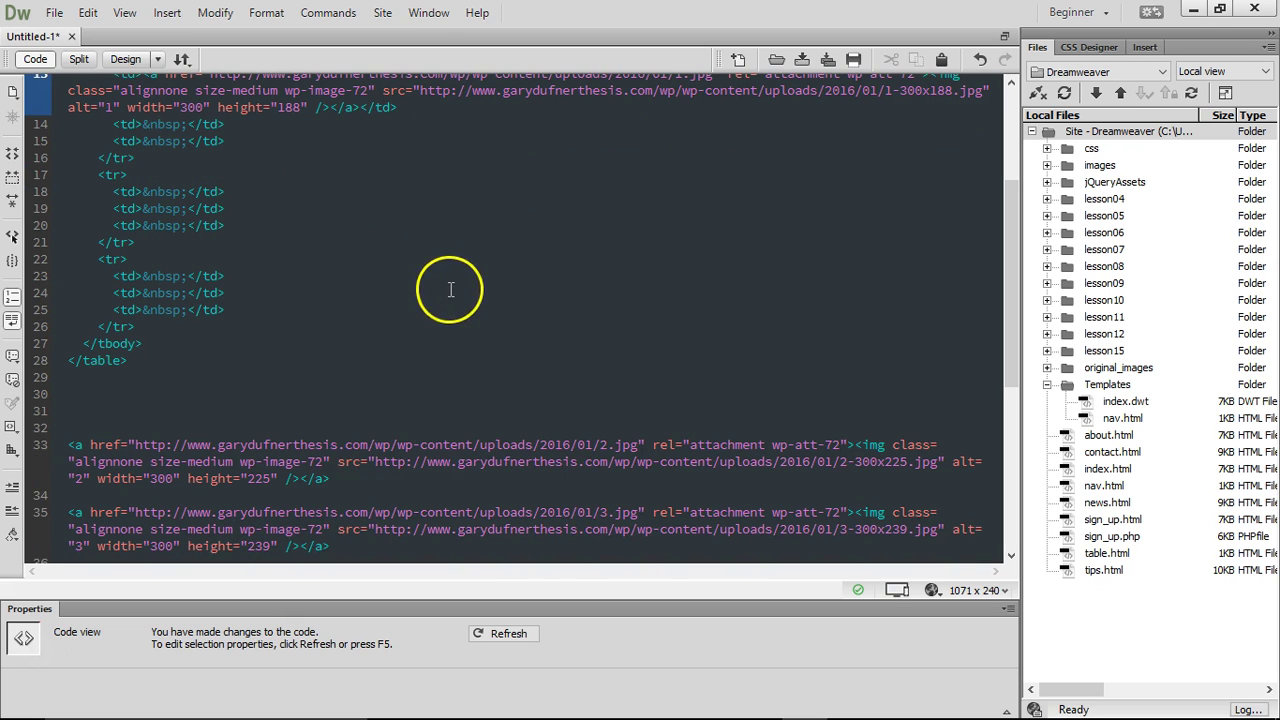
{"action": "left_click_drag", "start_coordinate": [339, 480], "coordinate": [46, 446]}
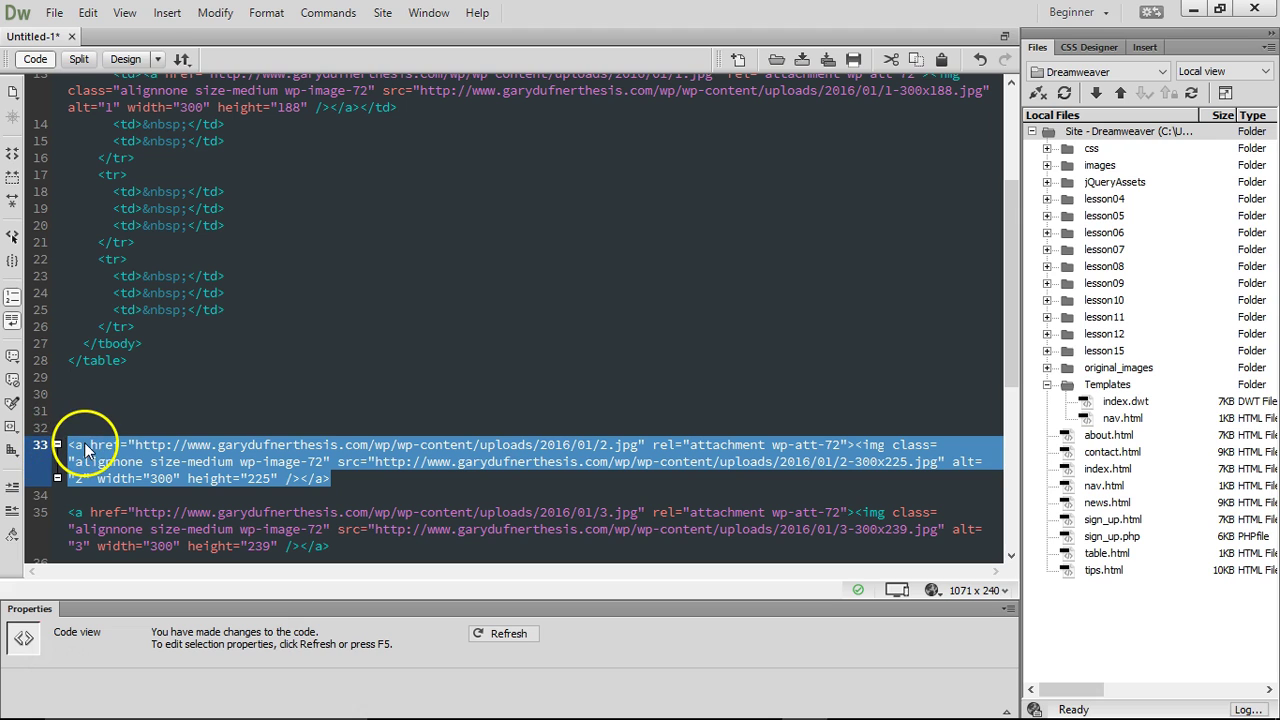
{"action": "key", "text": "ctrl+x"}
{"action": "left_click_drag", "start_coordinate": [142, 124], "coordinate": [186, 124]}
{"action": "key", "text": "ctrl+v"}
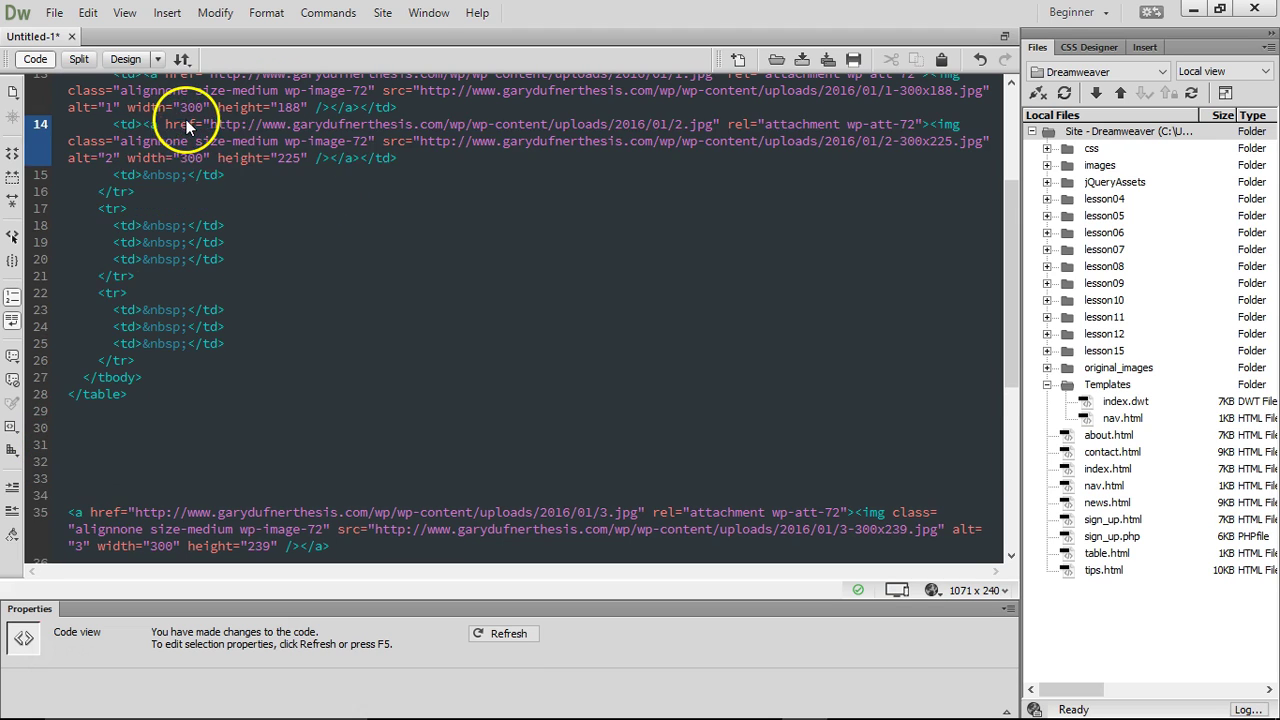
- Move the complete 3.jpg link and image code into the first row's third cell in place of &nbsp;
{"action": "left_click_drag", "start_coordinate": [334, 546], "coordinate": [64, 514]}
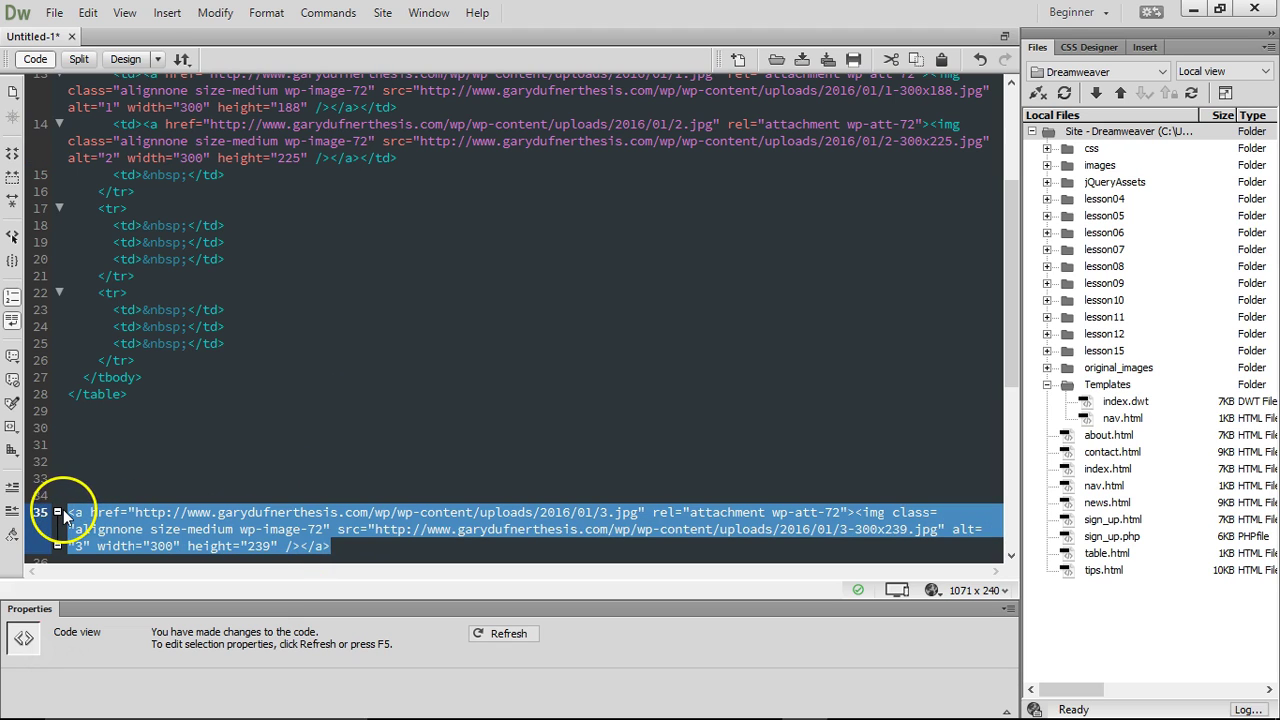
{"action": "key", "text": "ctrl+x"}
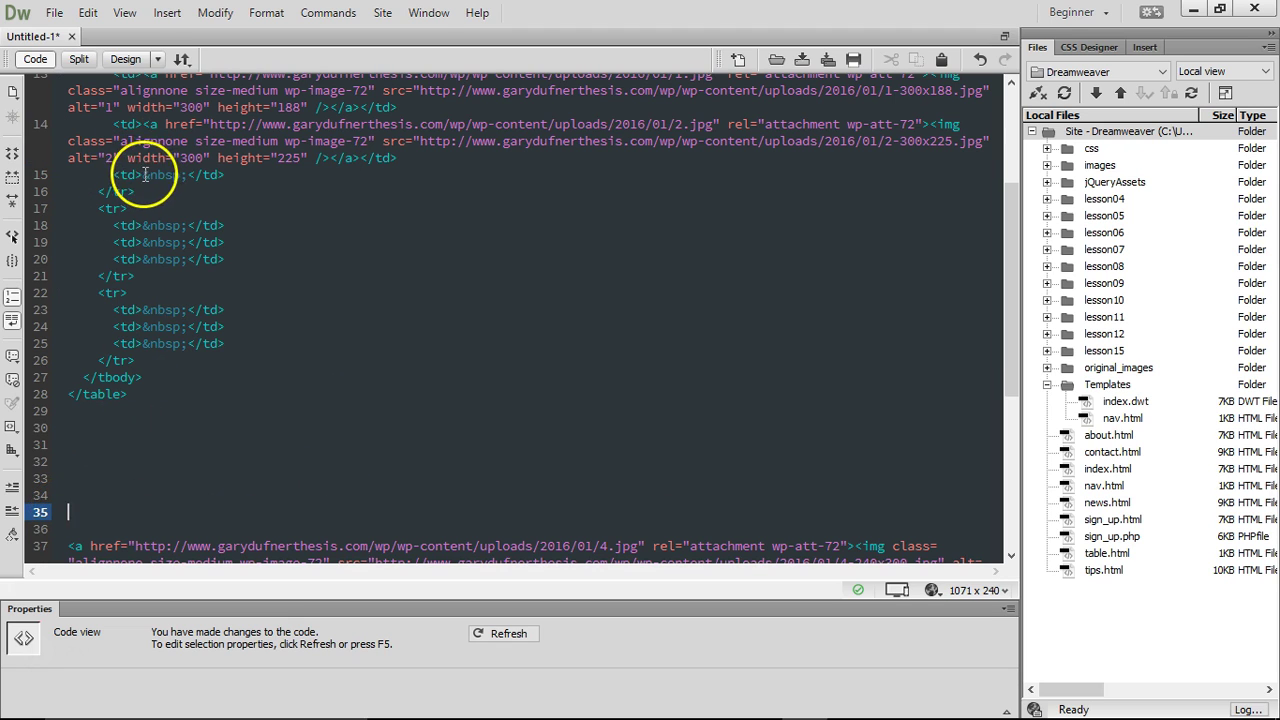
{"action": "left_click_drag", "start_coordinate": [143, 175], "coordinate": [181, 176]}
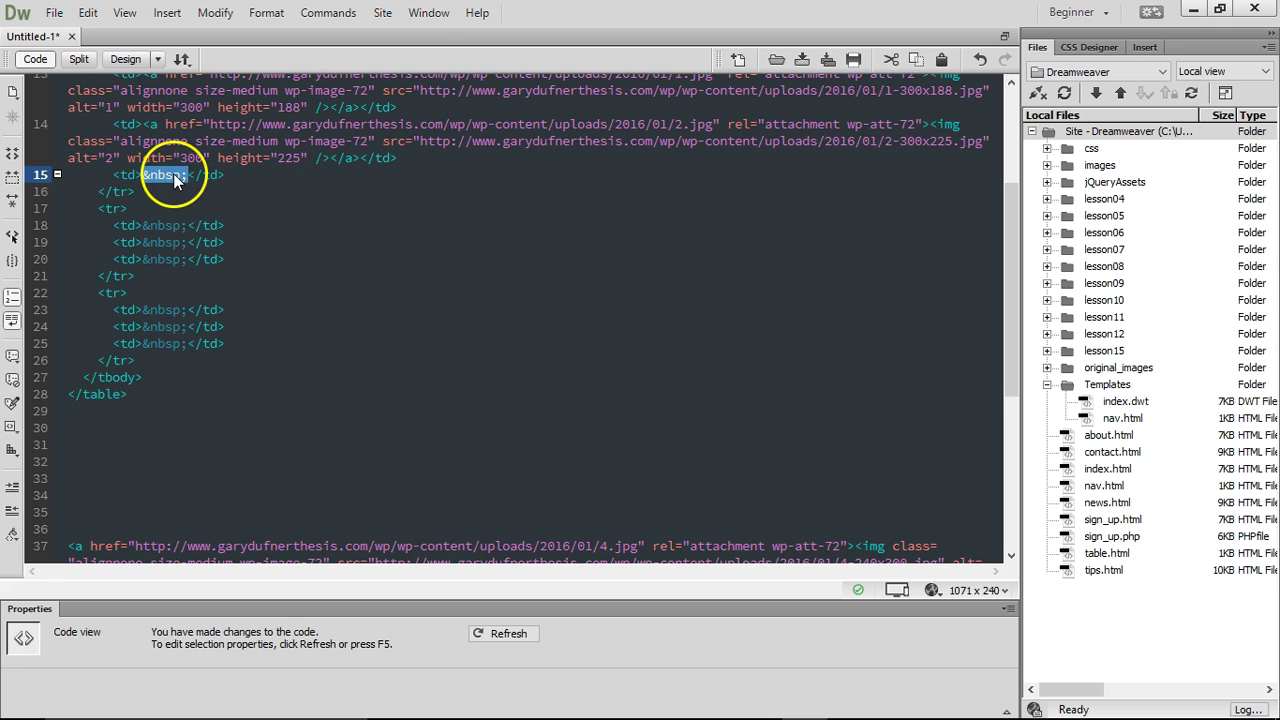
{"action": "key", "text": "ctrl+v"}
- Move the complete 4.jpg link and image code into the second row's first cell in place of &nbsp;
{"action": "scroll", "coordinate": [408, 289], "scroll_direction": "down", "scroll_amount": 3}
{"action": "scroll", "coordinate": [408, 289], "scroll_direction": "down", "scroll_amount": 1}
{"action": "left_click_drag", "start_coordinate": [330, 411], "coordinate": [75, 370]}
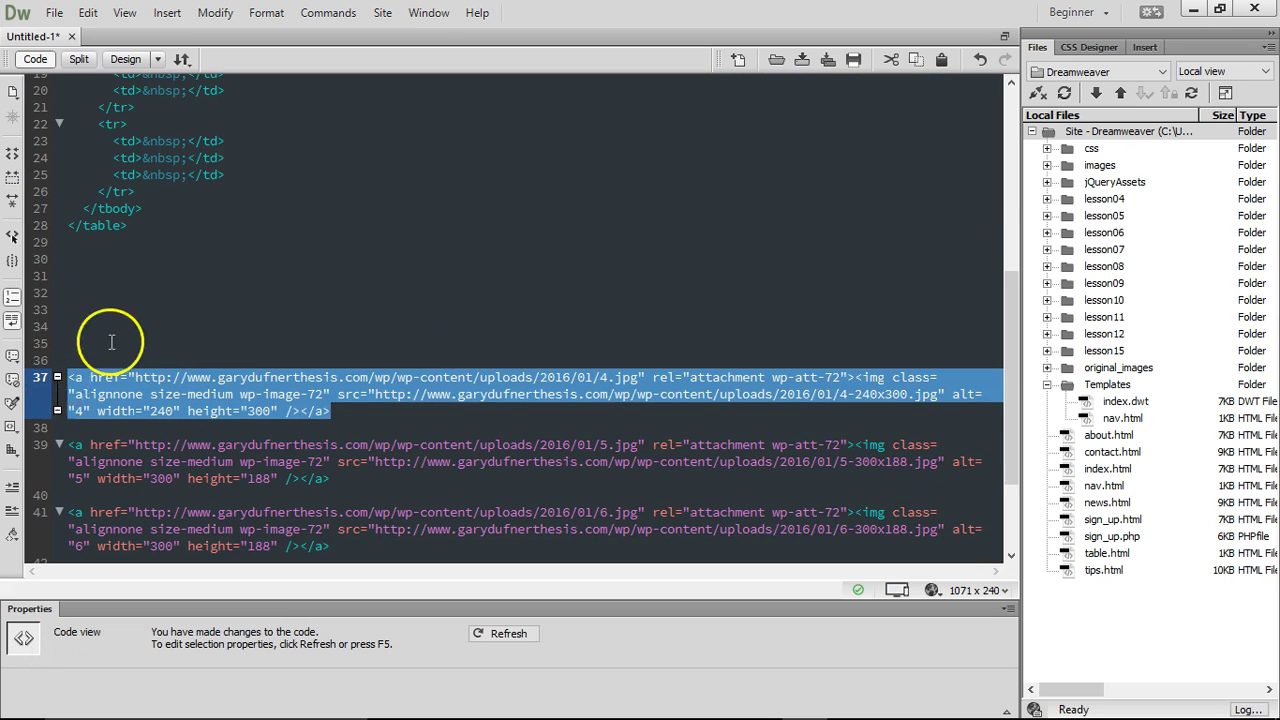
{"action": "key", "text": "ctrl+x"}
{"action": "scroll", "coordinate": [171, 266], "scroll_direction": "up", "scroll_amount": 2}
{"action": "left_click_drag", "start_coordinate": [143, 158], "coordinate": [185, 160]}
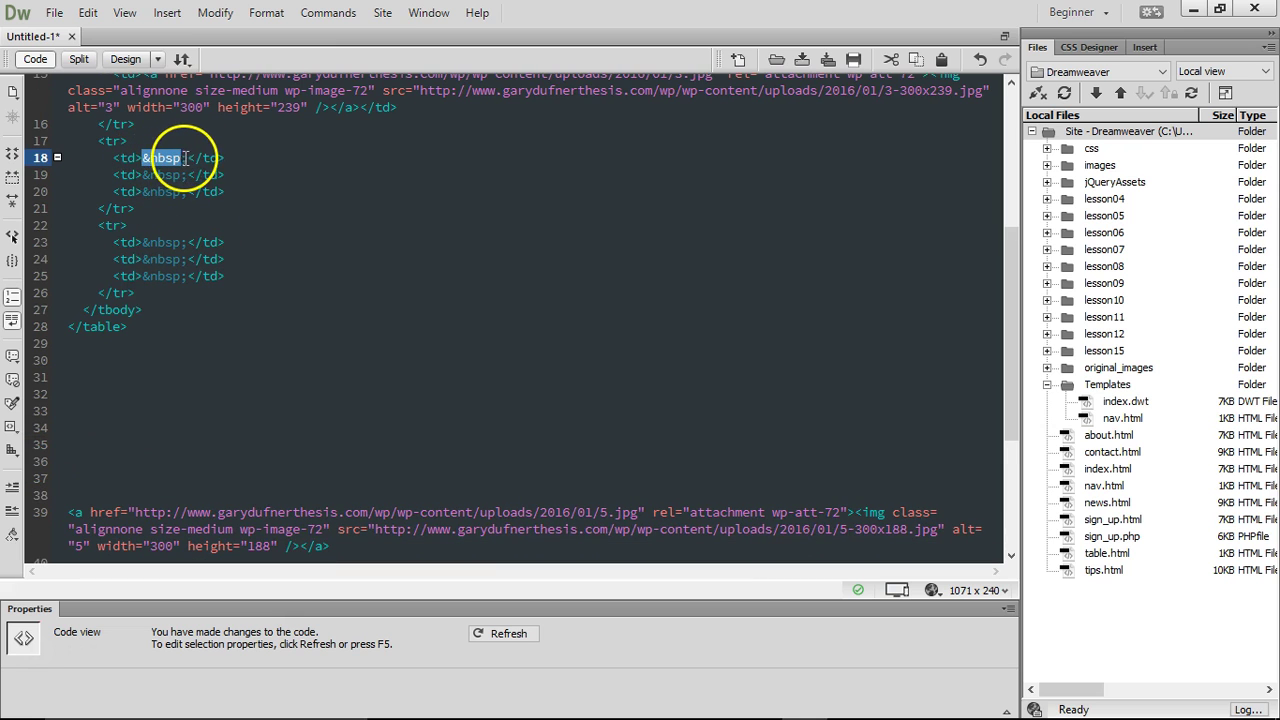
{"action": "key", "text": "ctrl+v"}
{"action": "scroll", "coordinate": [300, 286], "scroll_direction": "down", "scroll_amount": 3}
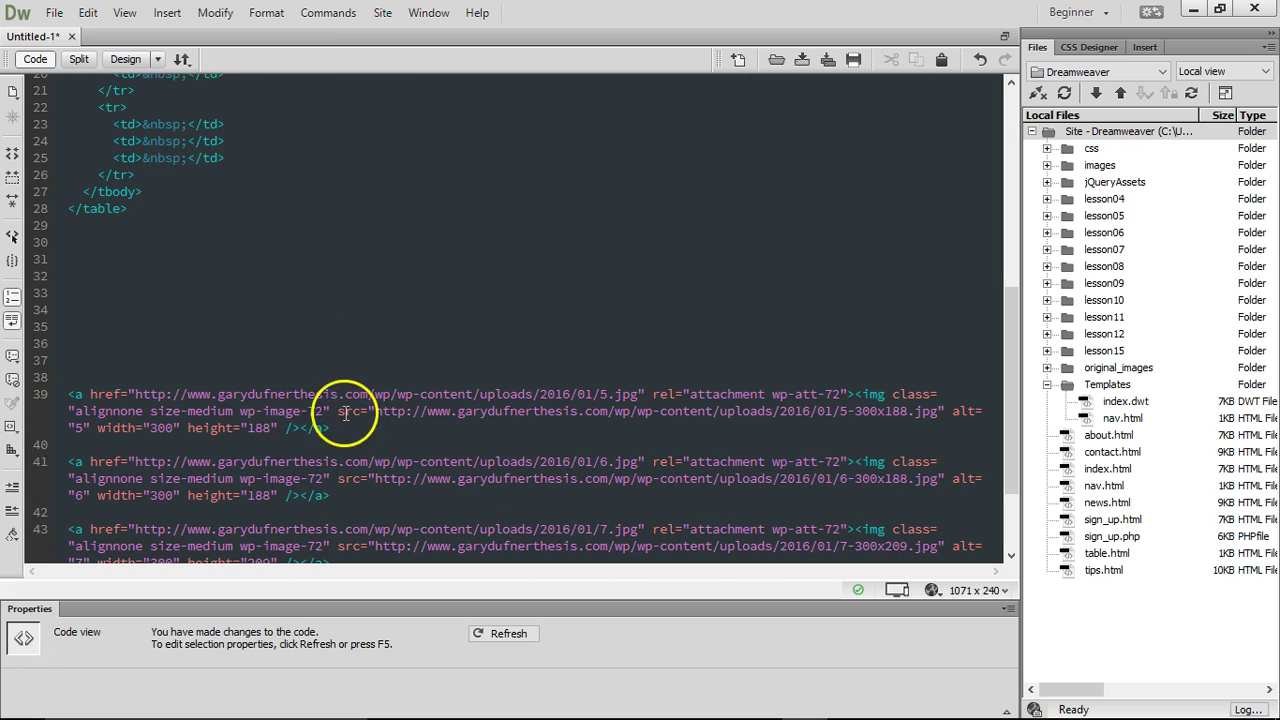
- Move the complete 5.jpg link and image code into the second row's second cell in place of &nbsp;
{"action": "triple_click", "coordinate": [192, 410]}
{"action": "left_click_drag", "start_coordinate": [192, 410], "coordinate": [57, 394]}
{"action": "key", "text": "ctrl+x"}
{"action": "scroll", "coordinate": [206, 306], "scroll_direction": "up", "scroll_amount": 5}
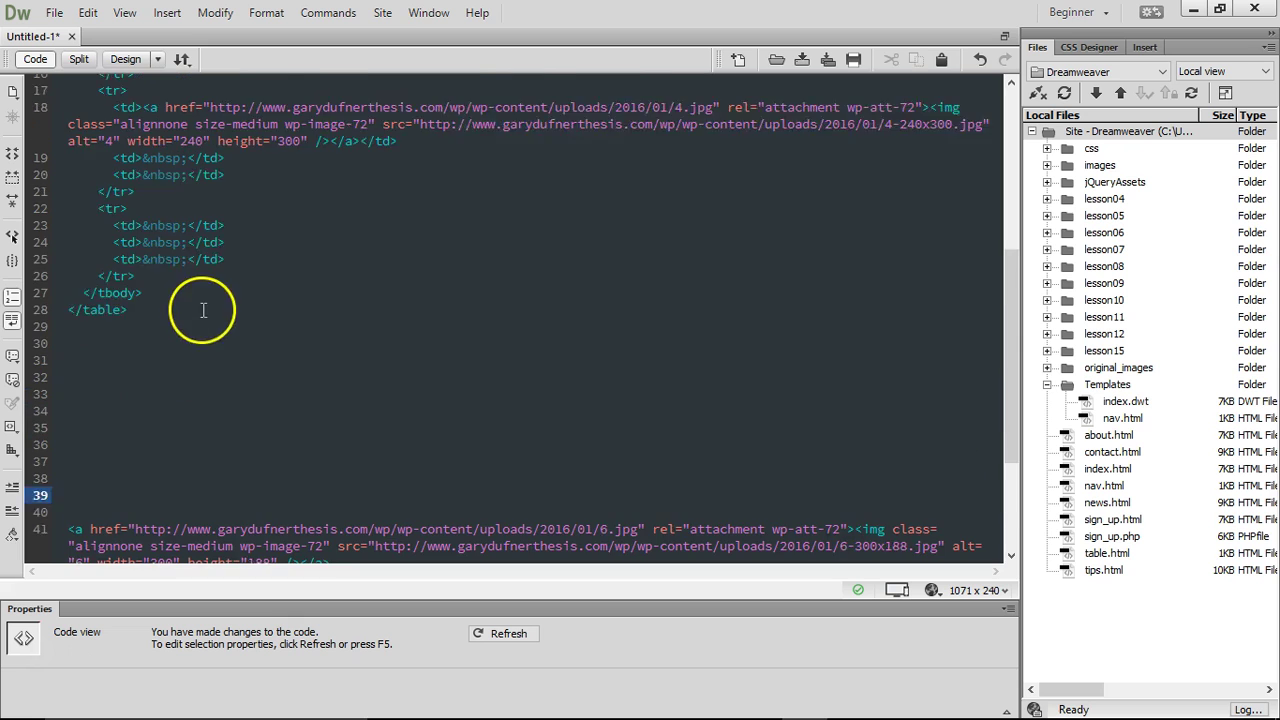
{"action": "left_click_drag", "start_coordinate": [143, 208], "coordinate": [188, 210]}
{"action": "key", "text": "ctrl+v"}
- Move the complete 6.jpg link and image code into the second row's third cell in place of &nbsp;
{"action": "scroll", "coordinate": [294, 289], "scroll_direction": "down", "scroll_amount": 5}
{"action": "left_click", "coordinate": [325, 370]}
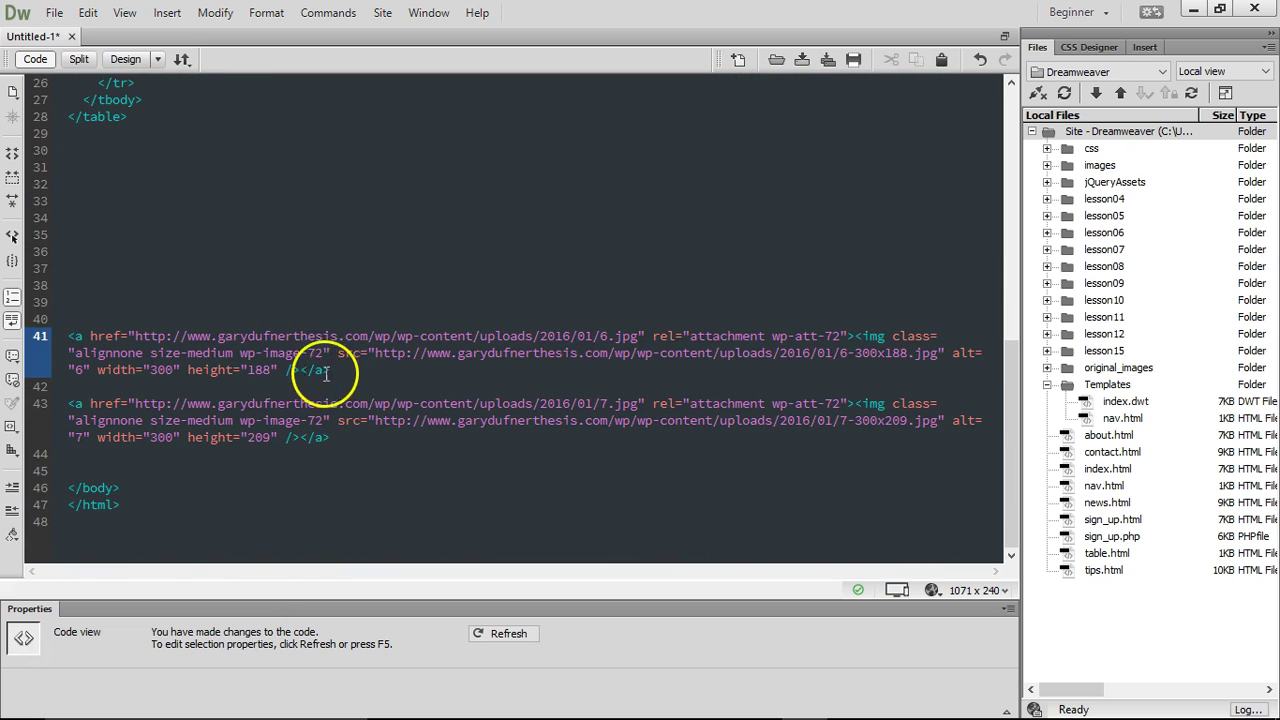
{"action": "left_click_drag", "start_coordinate": [325, 370], "coordinate": [57, 338]}
{"action": "key", "text": "ctrl+x"}
{"action": "scroll", "coordinate": [309, 318], "scroll_direction": "up", "scroll_amount": 3}
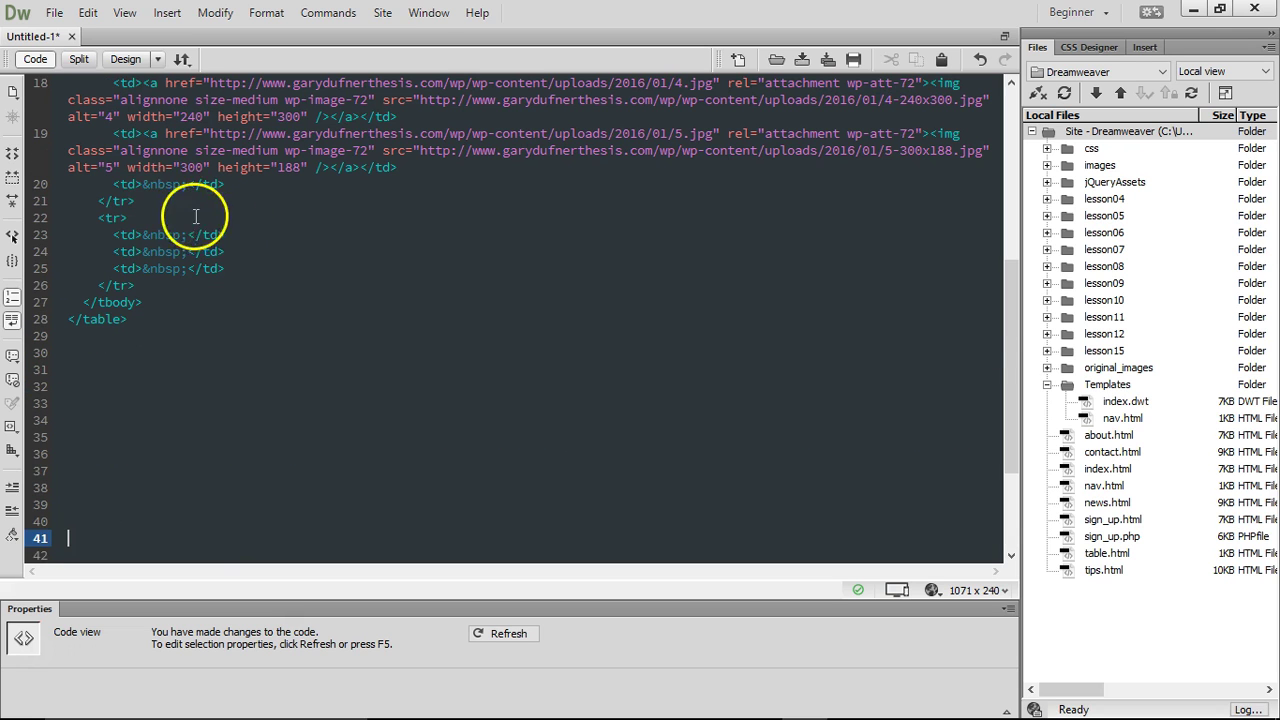
{"action": "left_click_drag", "start_coordinate": [143, 186], "coordinate": [187, 187]}
{"action": "key", "text": "ctrl+v"}
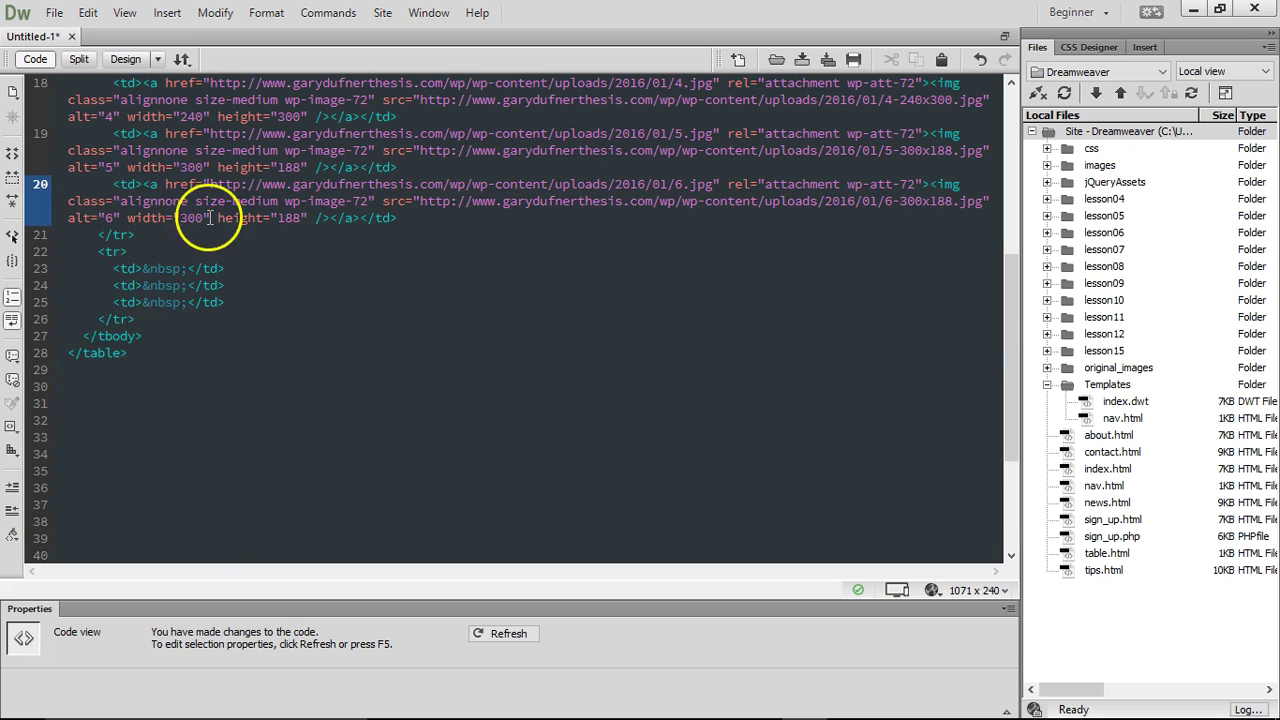
- Move the complete 7.jpg link and image code into the third row's first cell in place of &nbsp;
{"action": "scroll", "coordinate": [325, 290], "scroll_direction": "down", "scroll_amount": 3}
{"action": "left_click_drag", "start_coordinate": [331, 440], "coordinate": [57, 403]}
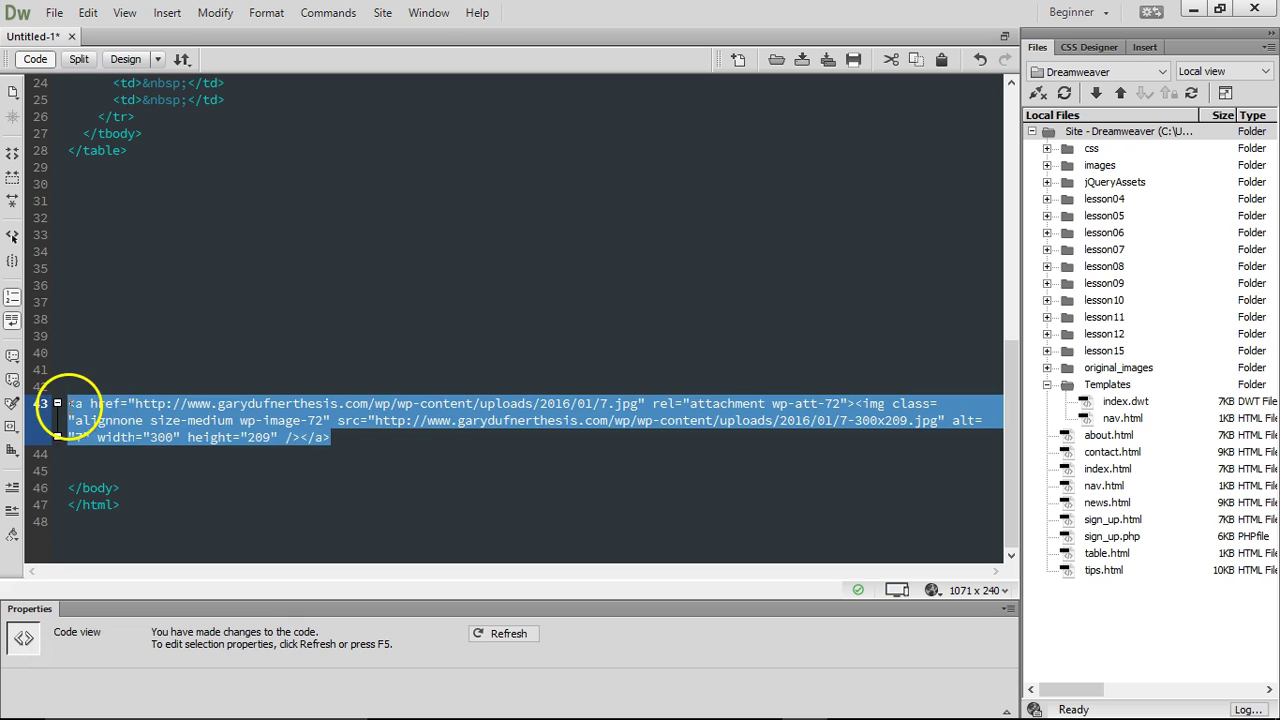
{"action": "key", "text": "ctrl+x"}
{"action": "scroll", "coordinate": [147, 258], "scroll_direction": "up", "scroll_amount": 3}
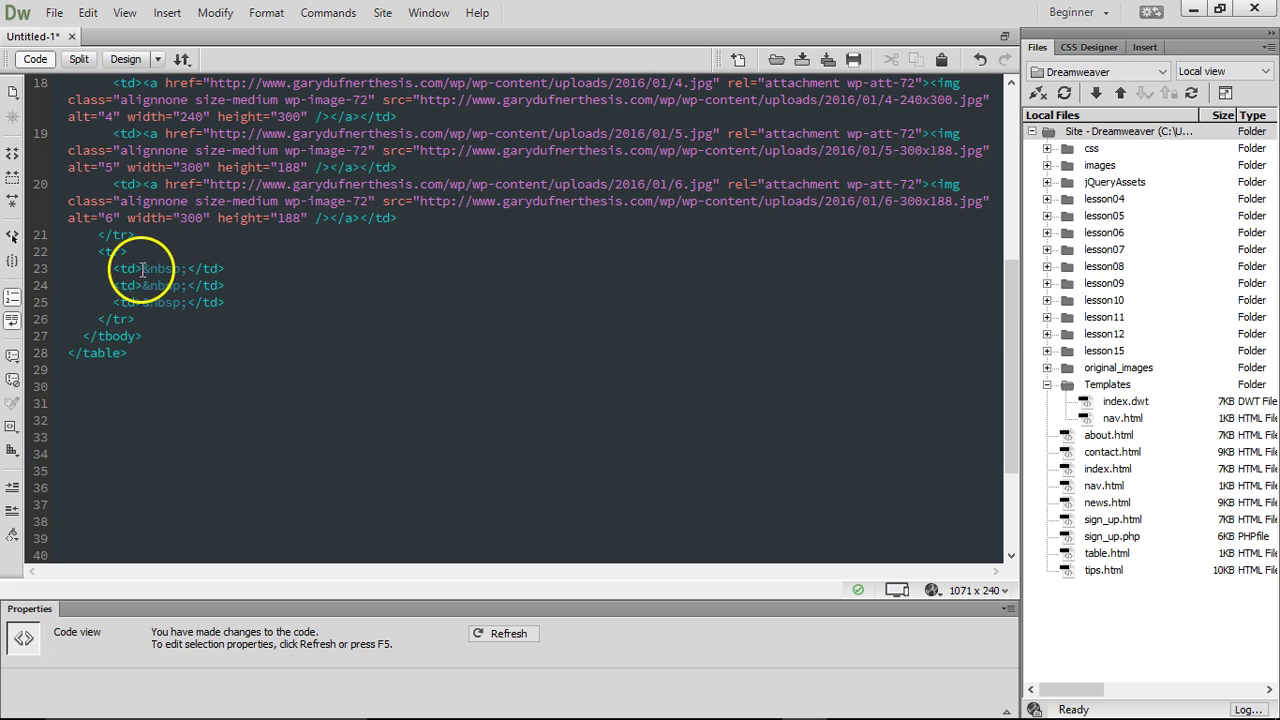
{"action": "left_click_drag", "start_coordinate": [143, 268], "coordinate": [181, 270]}
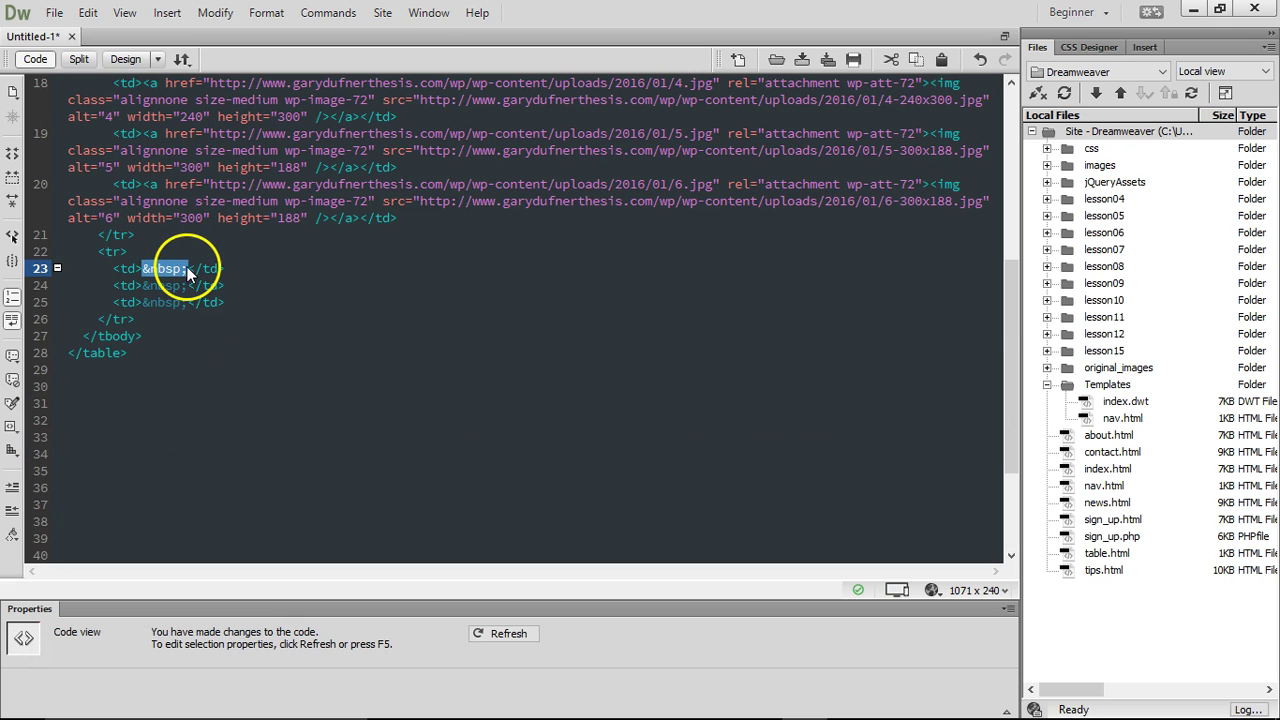
{"action": "key", "text": "ctrl+v"}
- In Design view, shrink the three first-row images, making image 2 about 177 × 132 px and image 3 about 179 × 142 px
{"action": "left_click", "coordinate": [125, 59]}
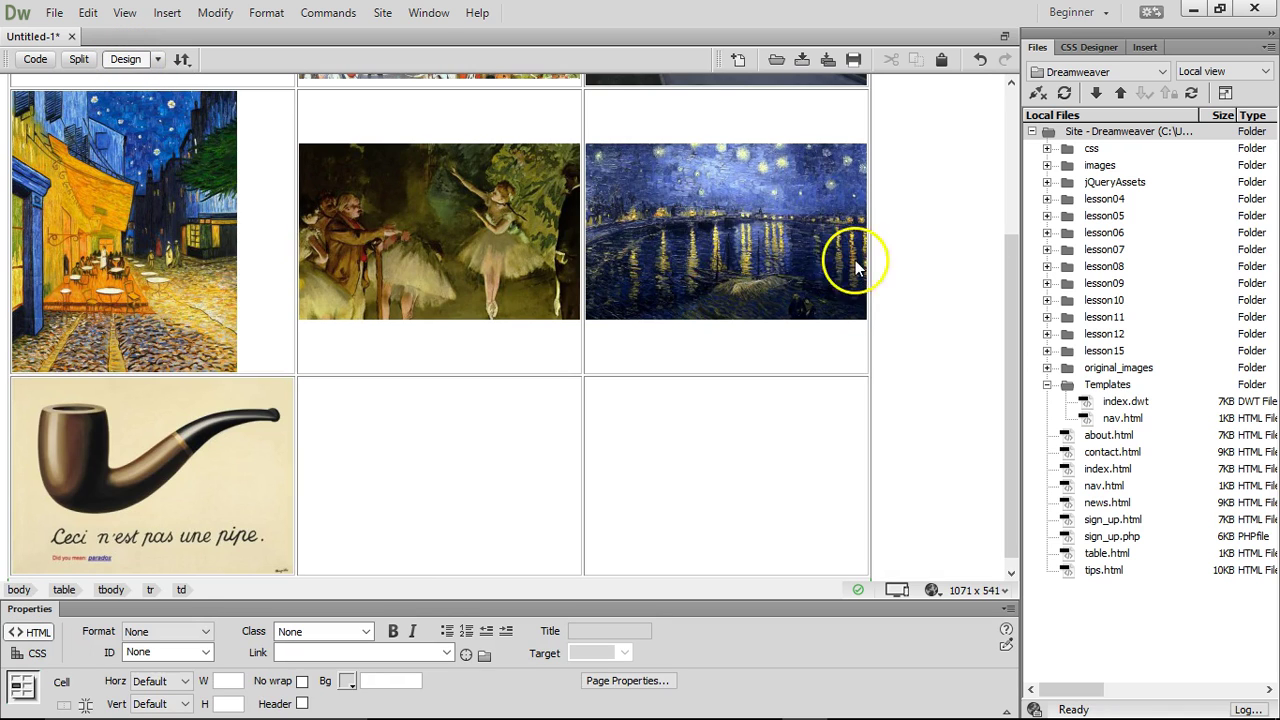
{"action": "left_click", "coordinate": [910, 286]}
{"action": "scroll", "coordinate": [905, 288], "scroll_direction": "up", "scroll_amount": 3}
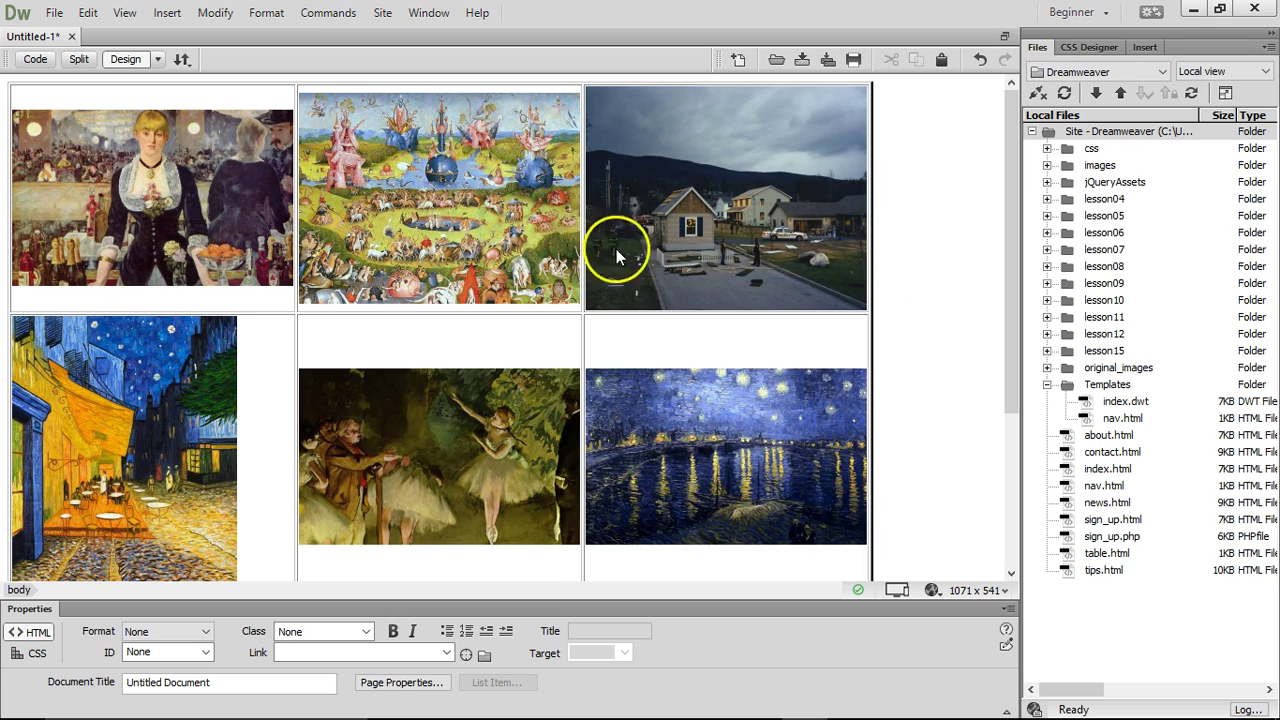
{"action": "left_click", "coordinate": [262, 240]}
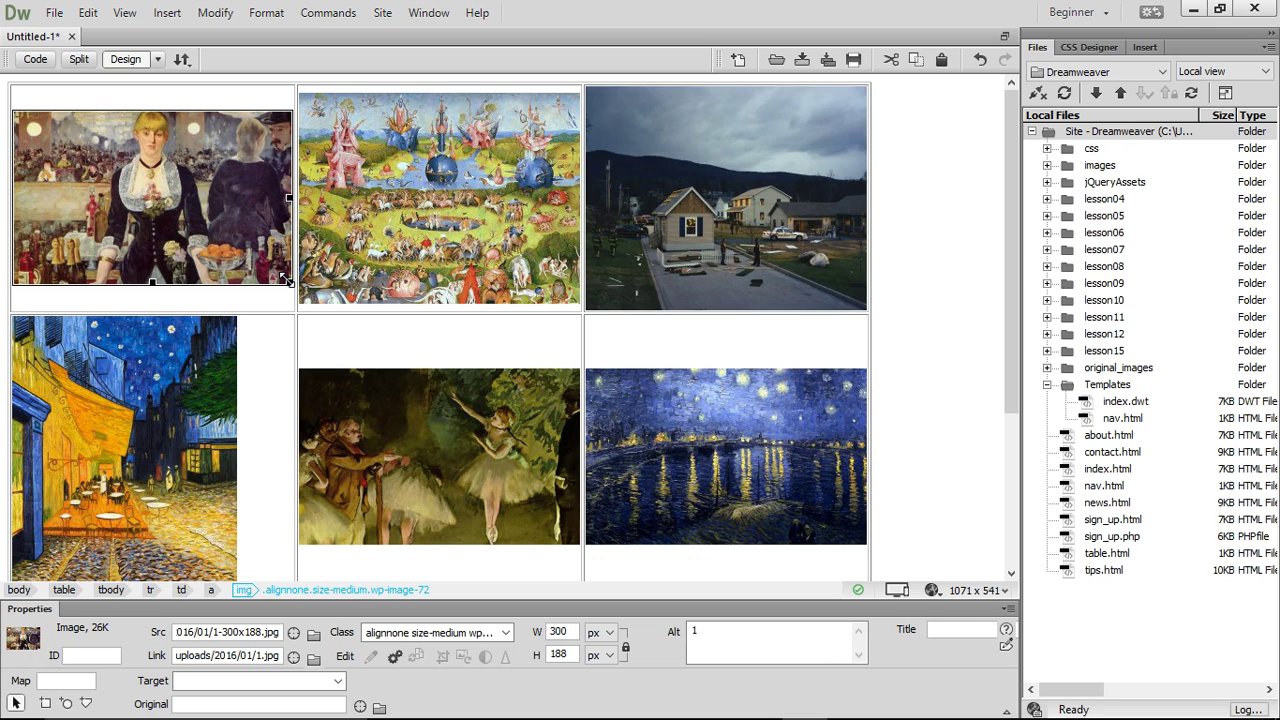
{"action": "mouse_move", "coordinate": [287, 281]}
{"action": "left_mouse_down"}
{"action": "mouse_move", "coordinate": [263, 260]}
{"action": "mouse_move", "coordinate": [200, 269]}
{"action": "left_mouse_up"}
{"action": "left_click", "coordinate": [420, 253]}
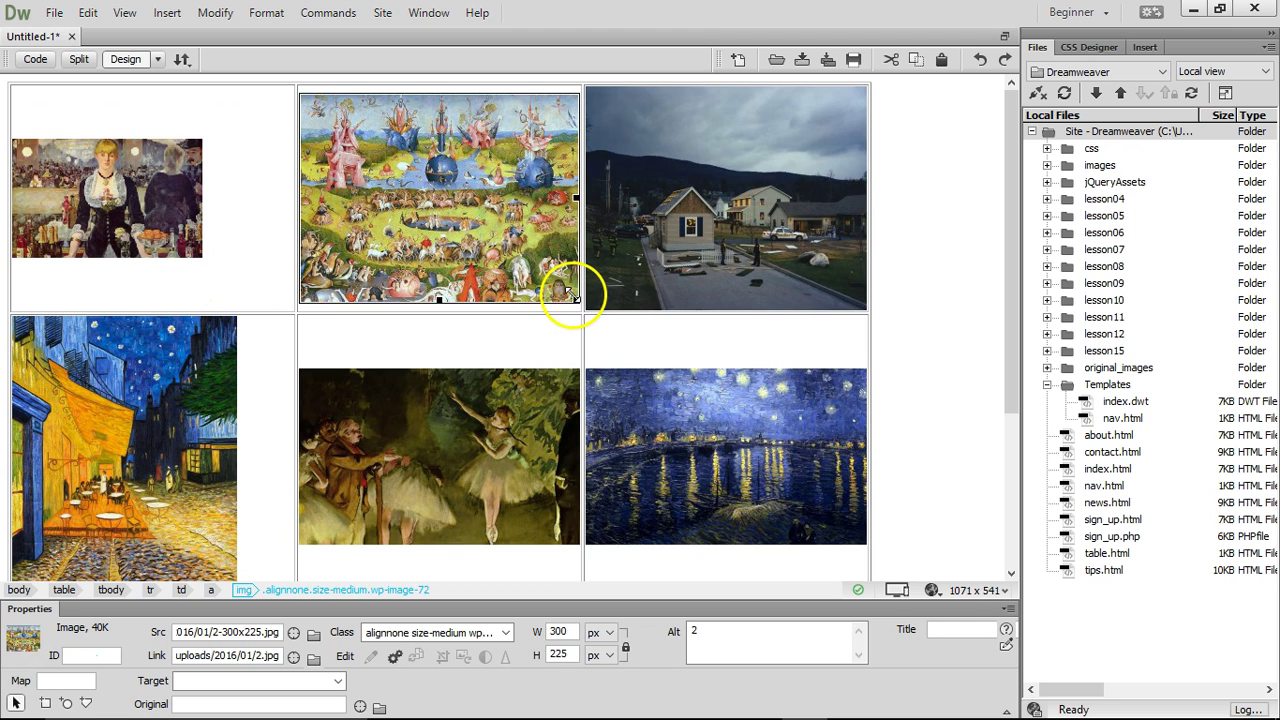
{"action": "left_click_drag", "start_coordinate": [577, 299], "coordinate": [465, 262]}
{"action": "left_click", "coordinate": [778, 290]}
{"action": "left_click_drag", "start_coordinate": [860, 302], "coordinate": [752, 286]}
- Shrink the second-row images, making image 4 about 162 × 202 px and images 5 and 6 about 179 × 112 px each
{"action": "left_click", "coordinate": [153, 400]}
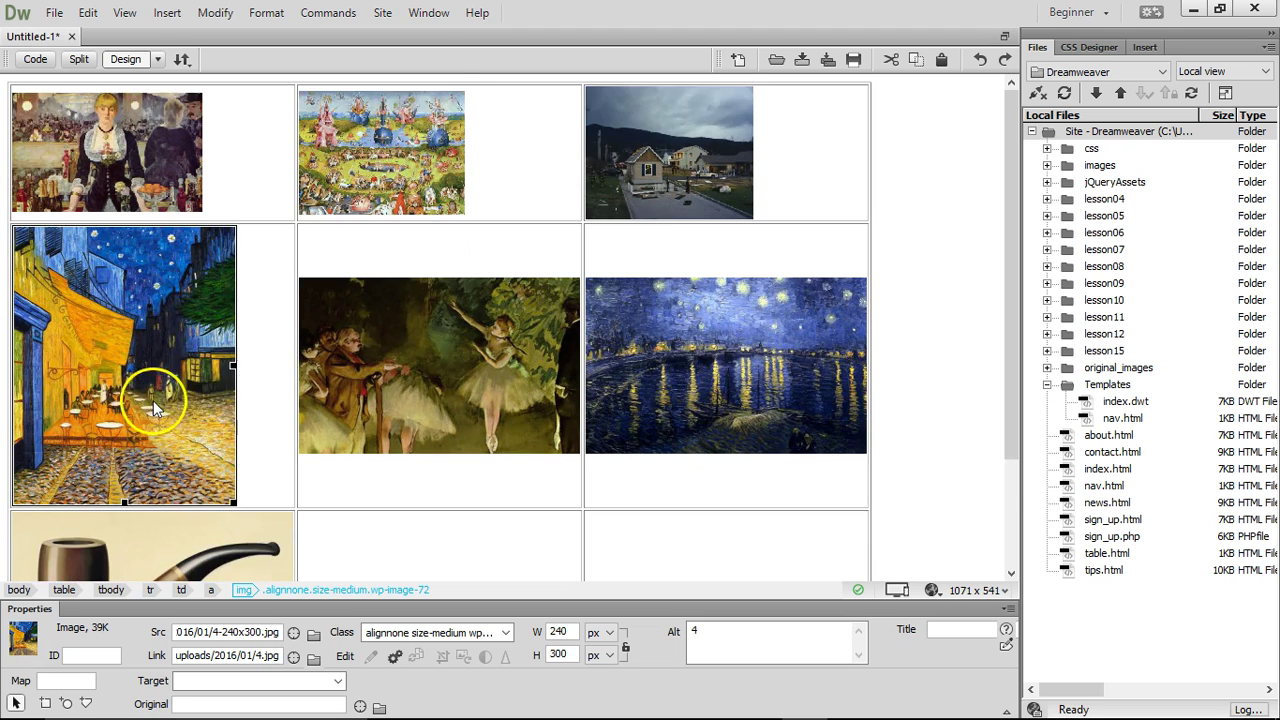
{"action": "scroll", "coordinate": [153, 400], "scroll_direction": "down", "scroll_amount": 2}
{"action": "left_click_drag", "start_coordinate": [231, 393], "coordinate": [163, 352]}
{"action": "left_click", "coordinate": [530, 310]}
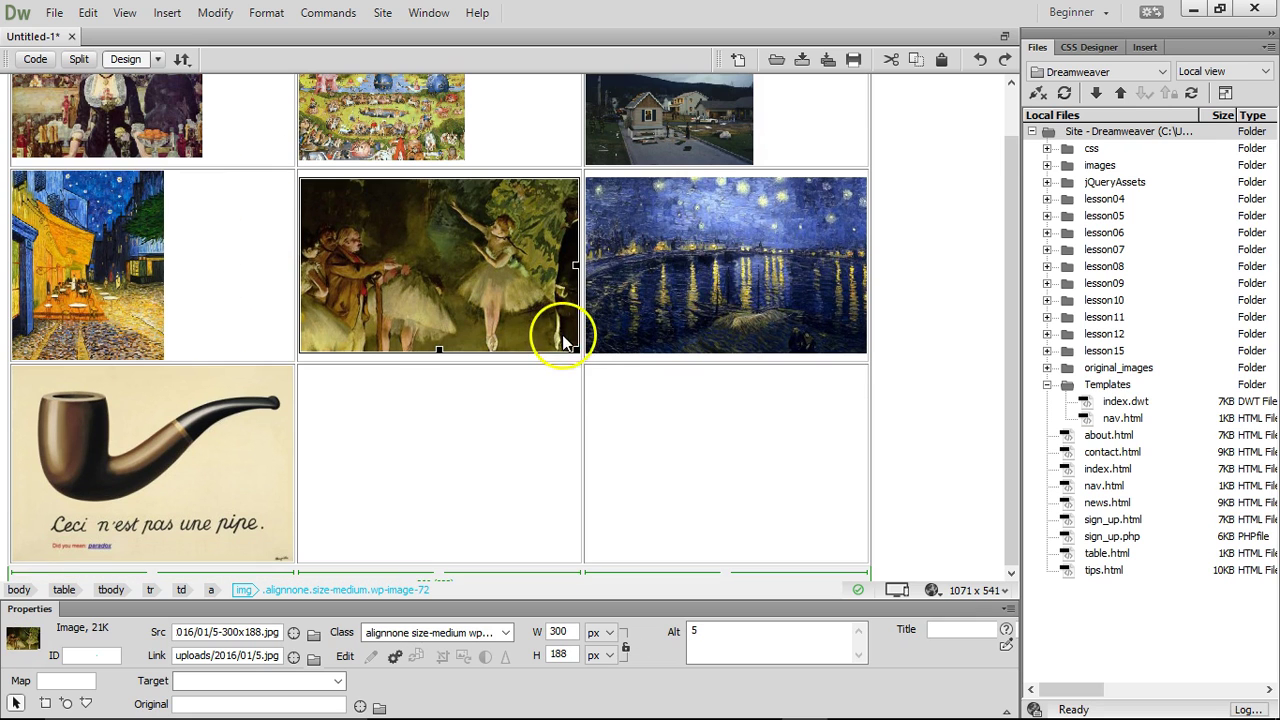
{"action": "left_click_drag", "start_coordinate": [572, 346], "coordinate": [465, 316]}
{"action": "left_click", "coordinate": [695, 316]}
{"action": "left_click_drag", "start_coordinate": [749, 351], "coordinate": [632, 330]}
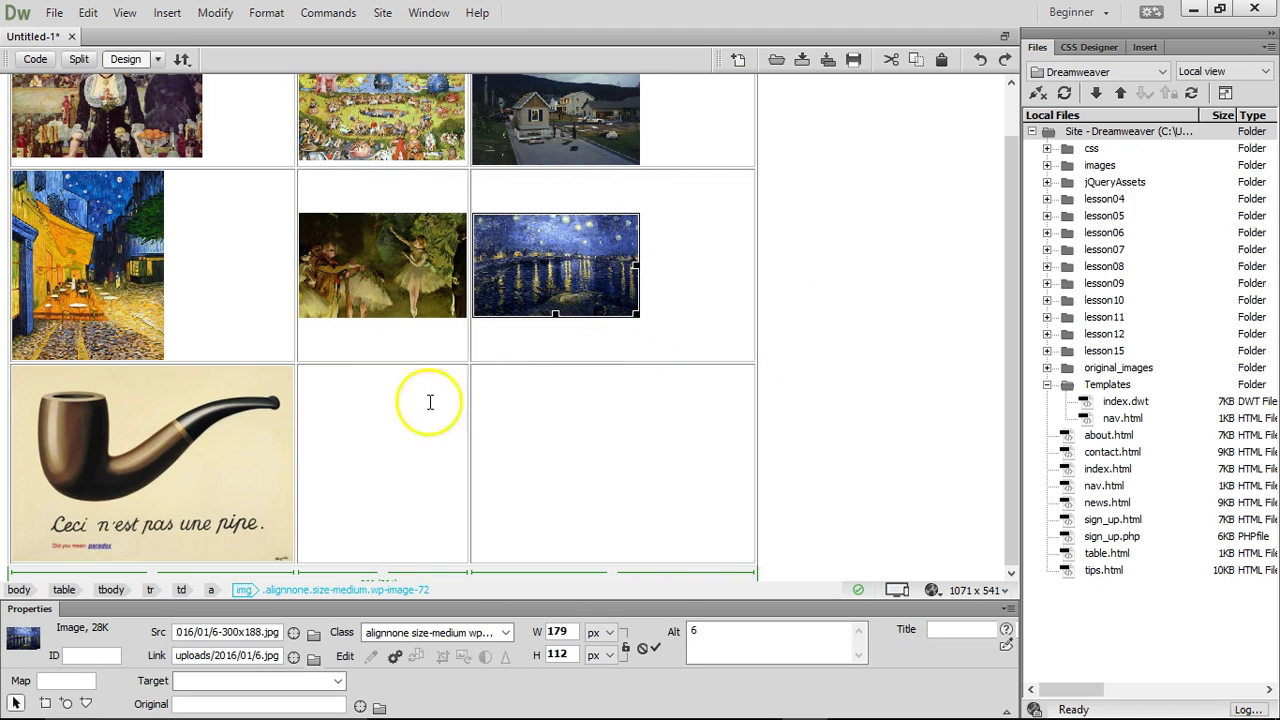
- Shrink the pipe image in the third row to about 163 × 113 px
{"action": "left_click", "coordinate": [255, 533]}
{"action": "left_click_drag", "start_coordinate": [282, 553], "coordinate": [165, 472]}
{"action": "left_click", "coordinate": [680, 395]}
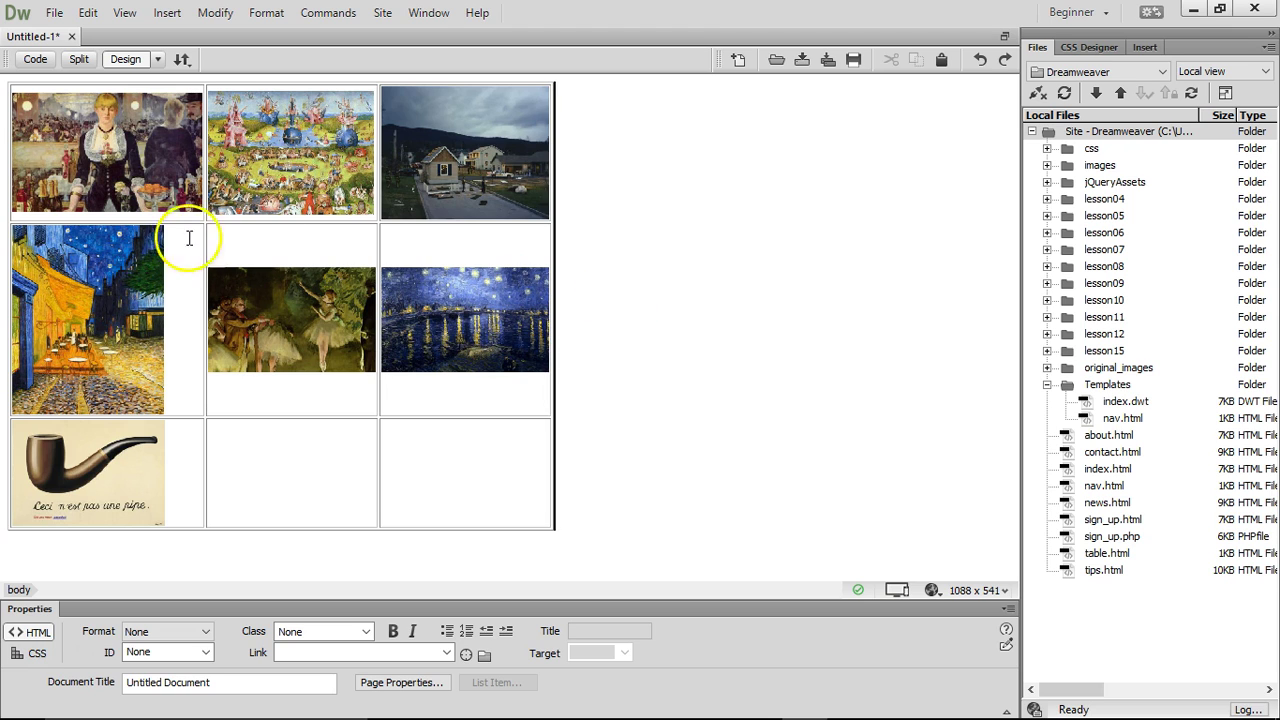
- Delete the complete 4.jpg link and image code from the second row's first cell in Code view
{"action": "left_click", "coordinate": [100, 343]}
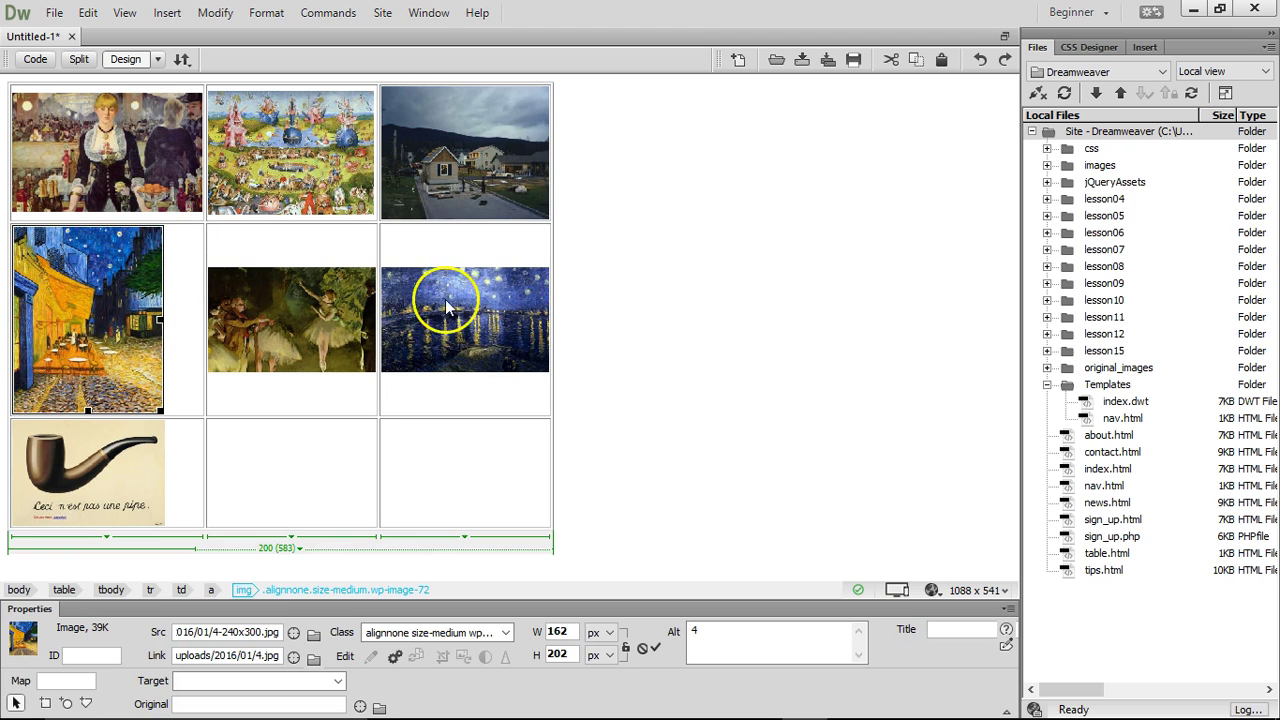
{"action": "left_click", "coordinate": [38, 62]}
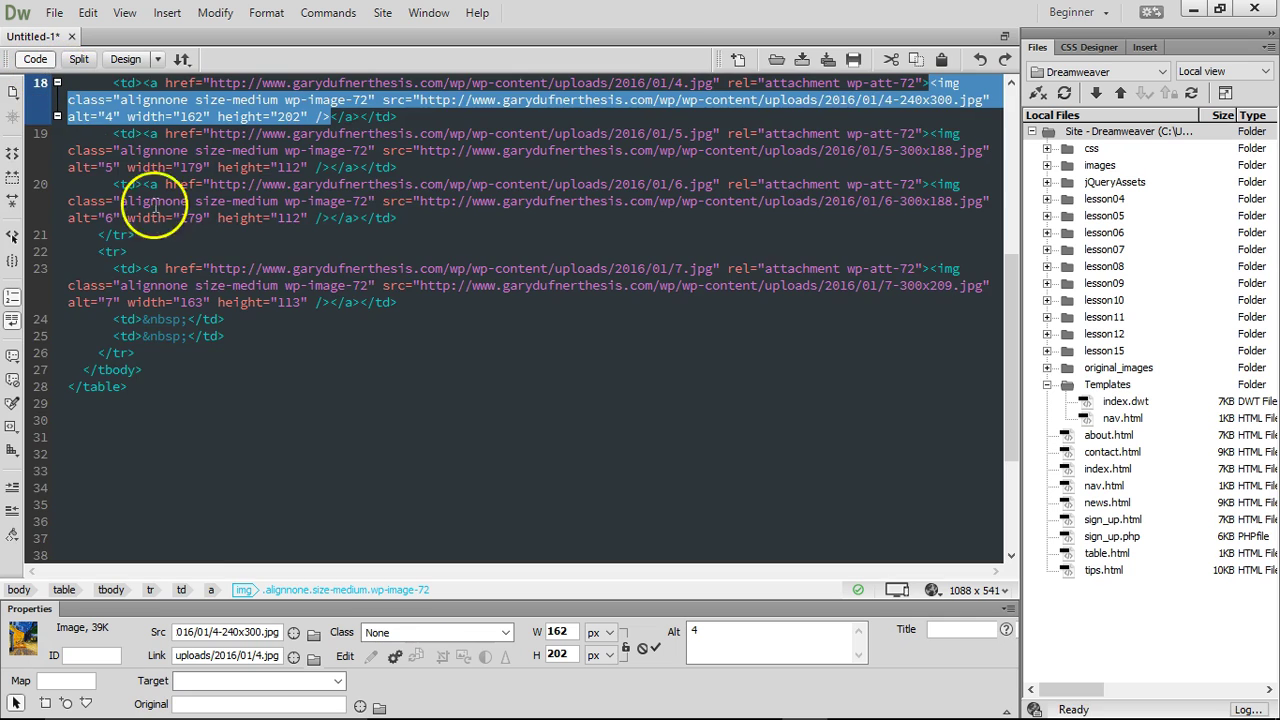
{"action": "scroll", "coordinate": [429, 181], "scroll_direction": "up", "scroll_amount": 2}
{"action": "left_click_drag", "start_coordinate": [358, 218], "coordinate": [180, 201]}
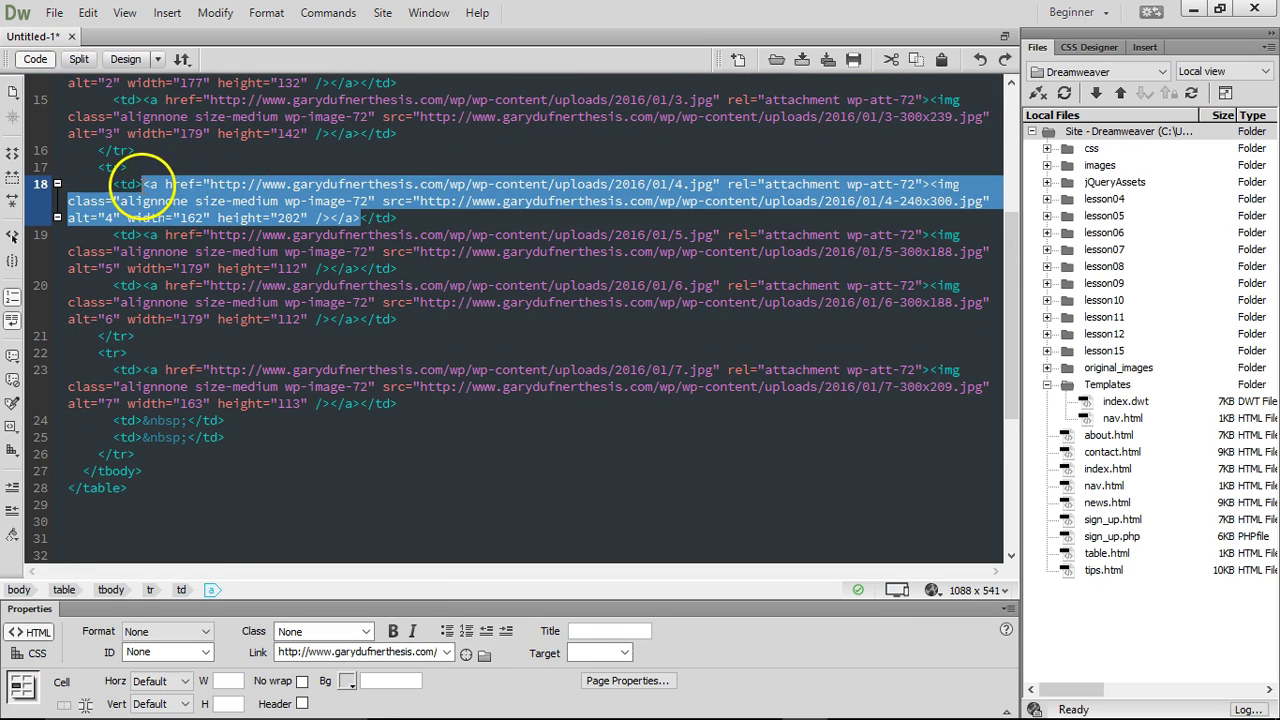
{"action": "key", "text": "Delete"}
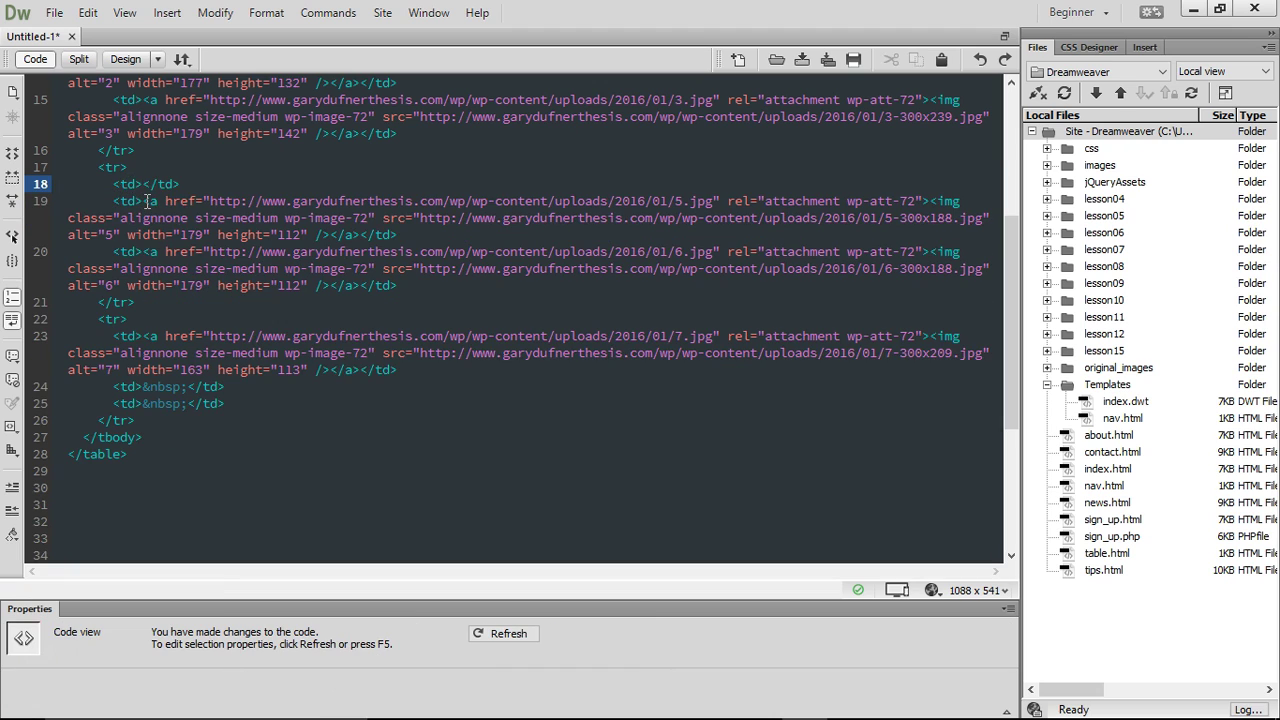
- Move the 7.jpg link and image code from the third row into the emptied first cell of the second row
{"action": "left_click_drag", "start_coordinate": [360, 370], "coordinate": [145, 336]}
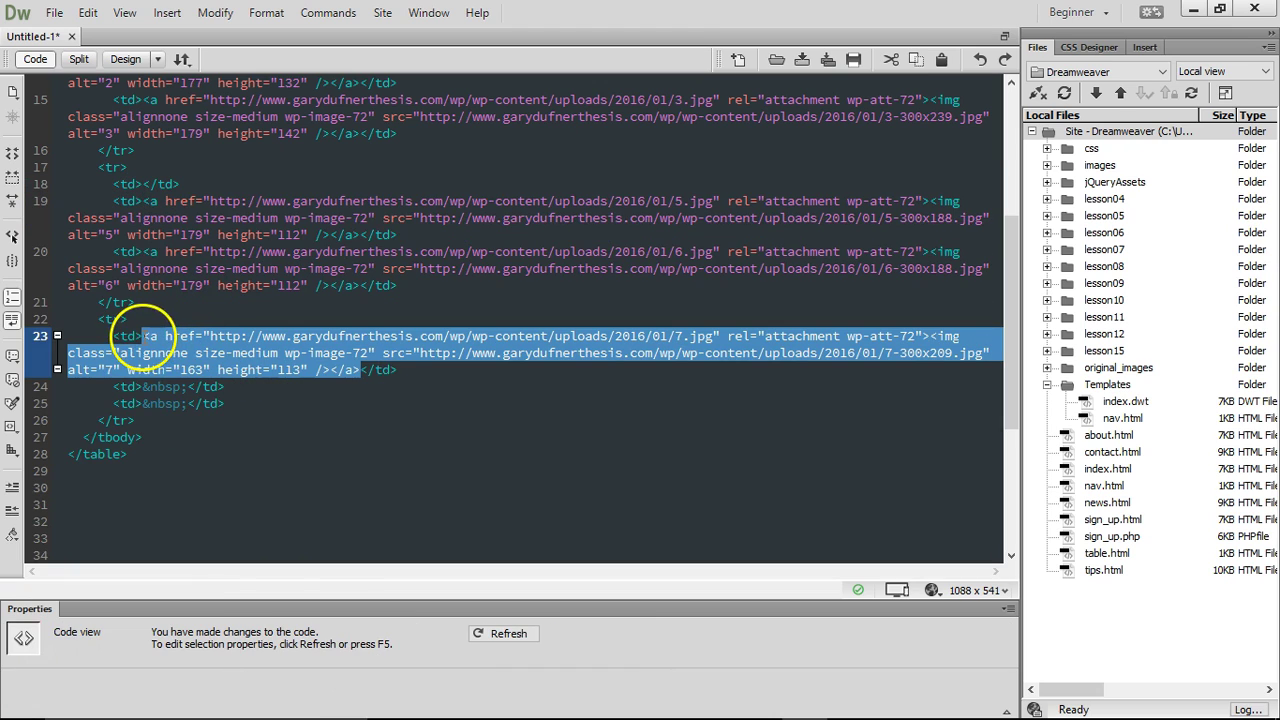
{"action": "key", "text": "Delete"}
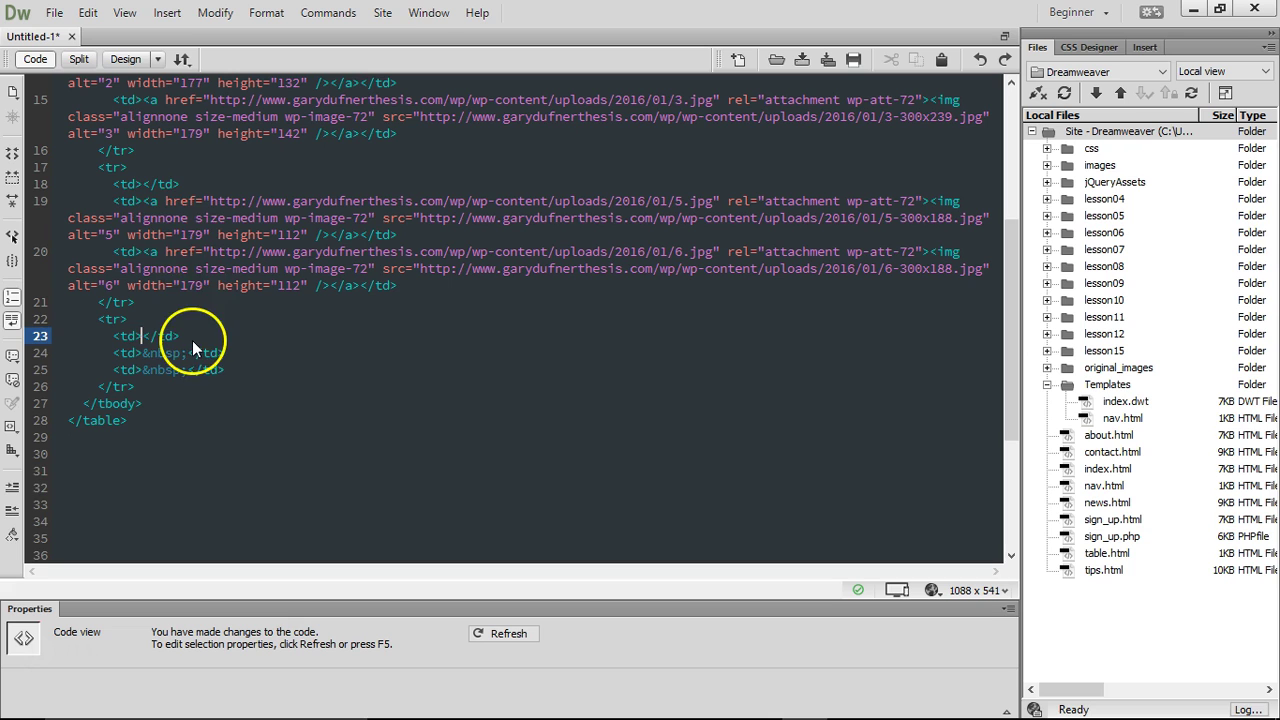
{"action": "left_click", "coordinate": [142, 184]}
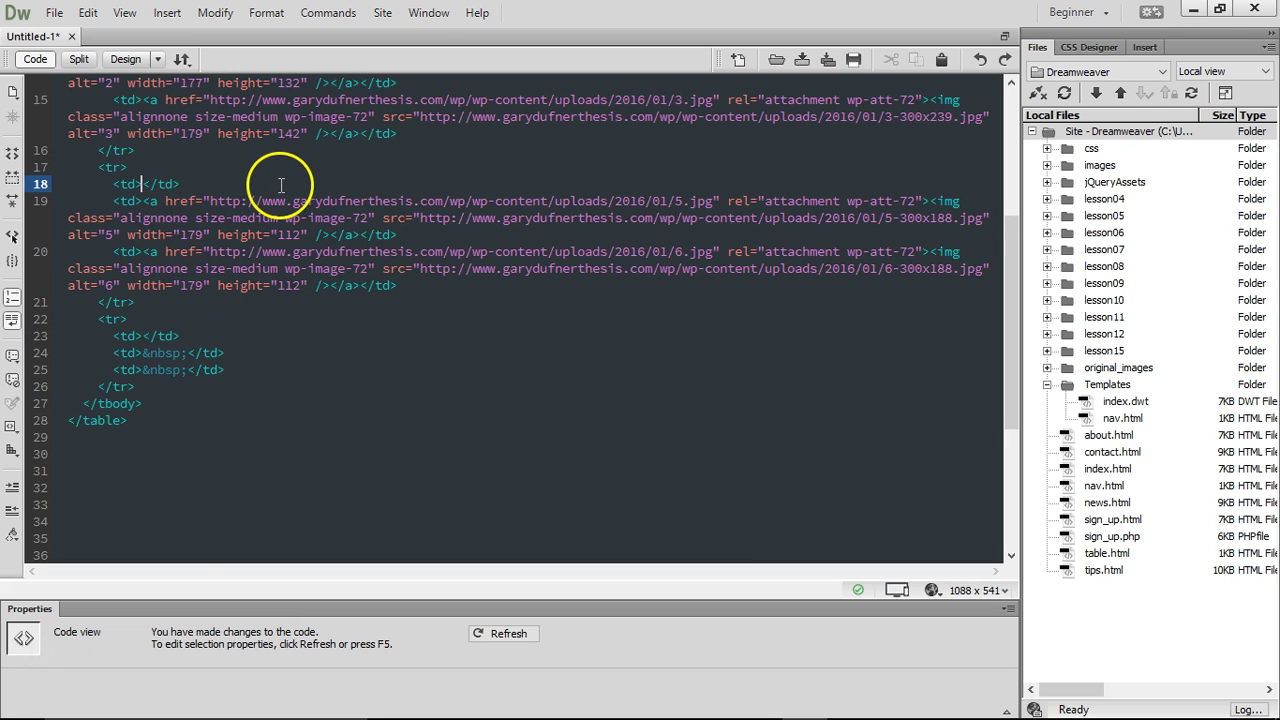
- Delete the table's empty third row in Design view
{"action": "left_click", "coordinate": [125, 59]}
{"action": "left_click_drag", "start_coordinate": [445, 343], "coordinate": [157, 345]}
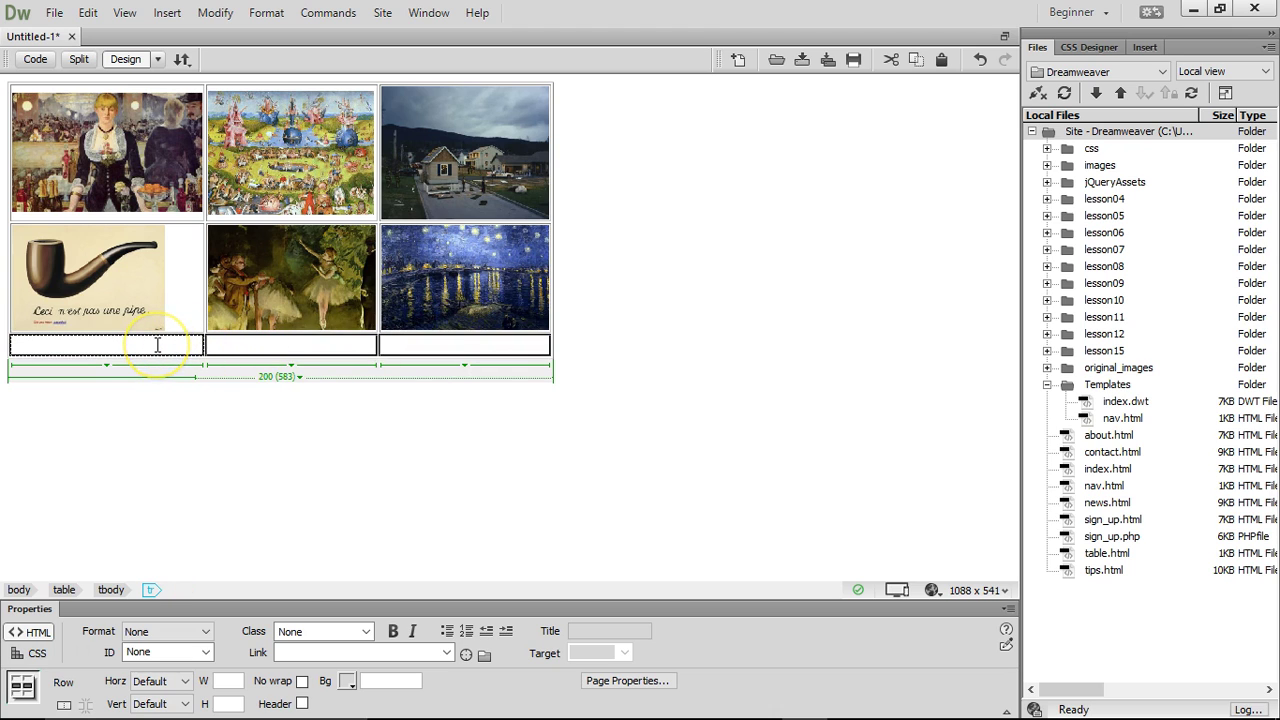
{"action": "key", "text": "Delete"}
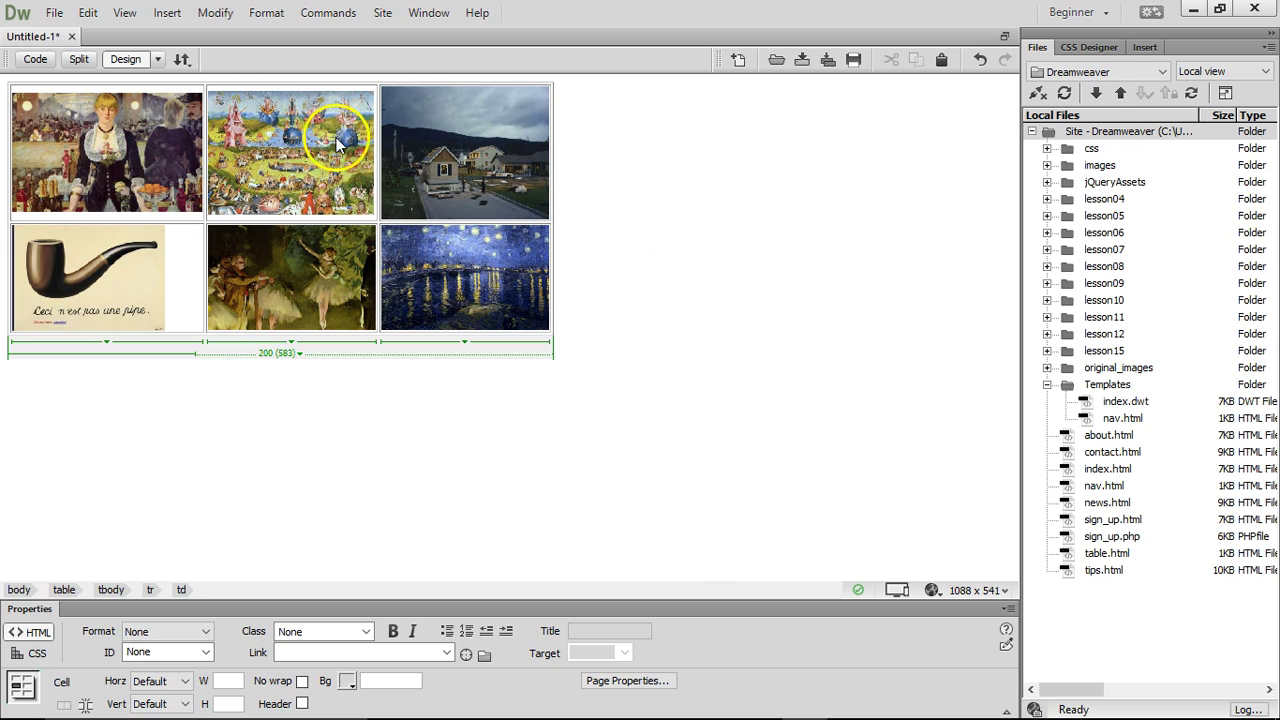
- Move the complete 7.jpg link and image code out of the second row's first cell to a blank line below the table
{"action": "left_click", "coordinate": [110, 285]}
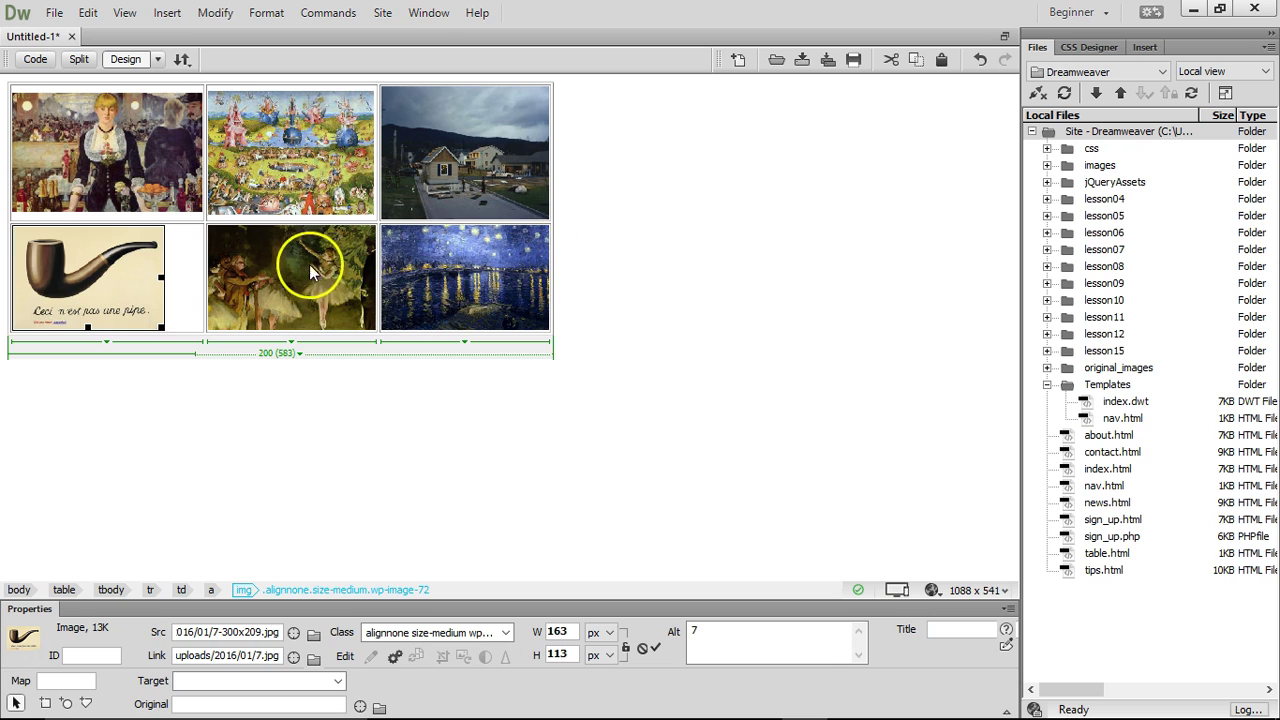
{"action": "left_click", "coordinate": [35, 59]}
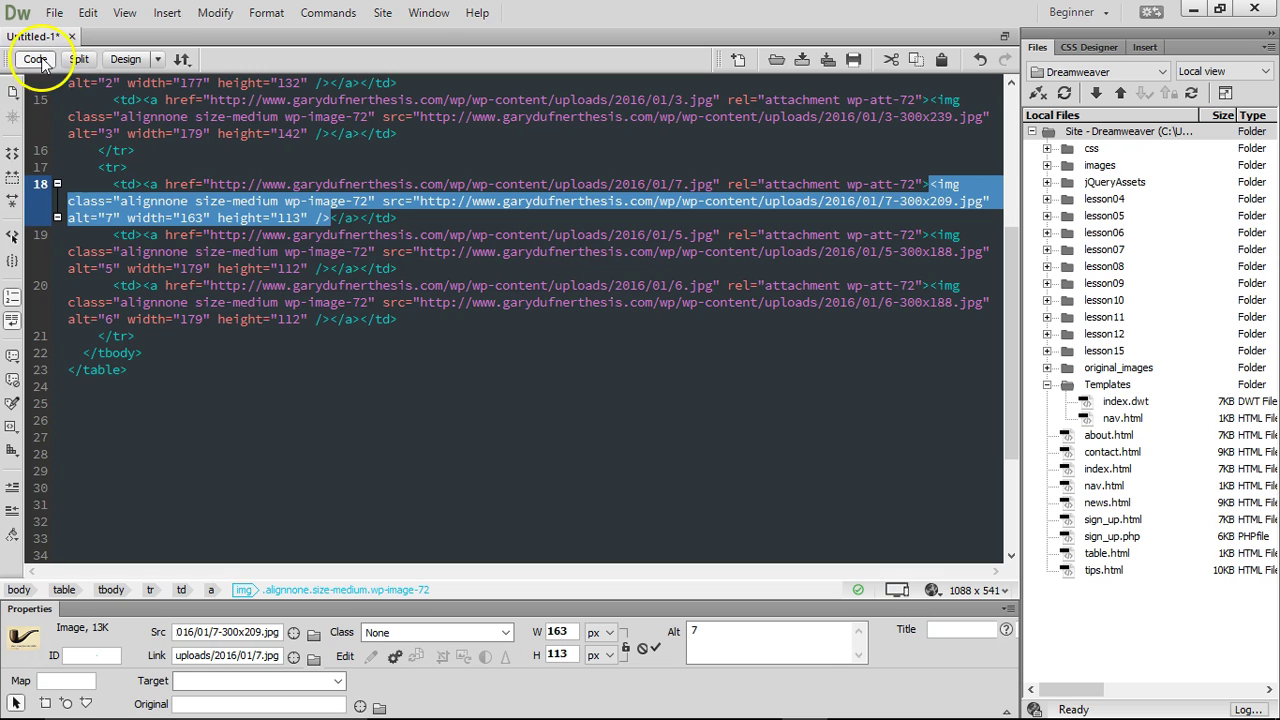
{"action": "left_click_drag", "start_coordinate": [362, 217], "coordinate": [143, 184]}
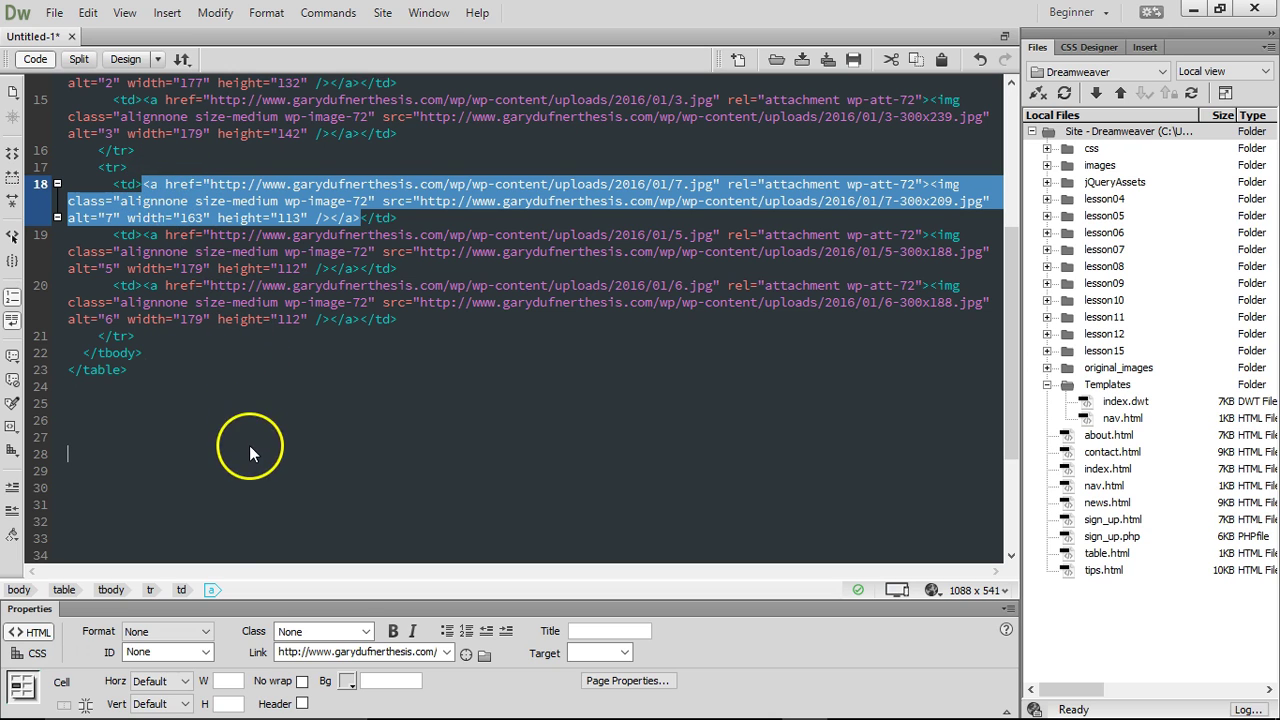
{"action": "left_click_drag", "start_coordinate": [249, 445], "coordinate": [249, 445]}
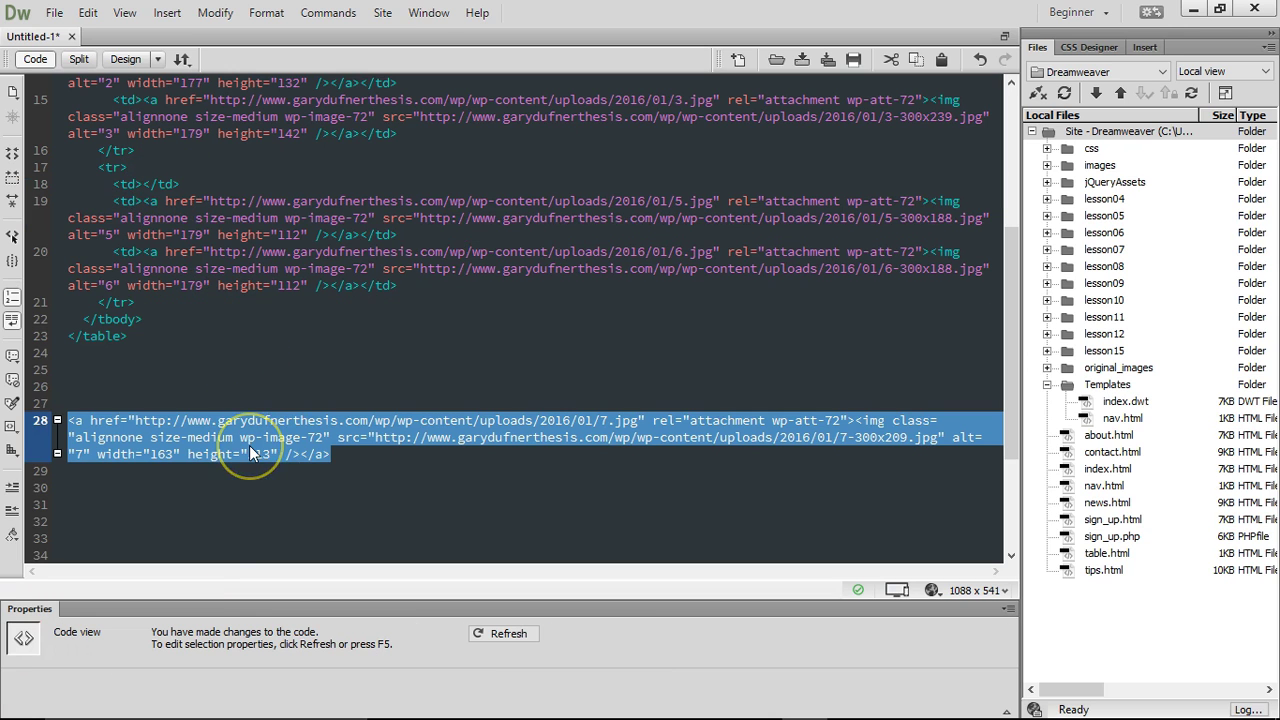
- Move the complete 5.jpg link and image code from the second row's second cell into its empty first cell
{"action": "left_click", "coordinate": [125, 60]}
{"action": "left_click", "coordinate": [271, 254]}
{"action": "left_click", "coordinate": [34, 59]}
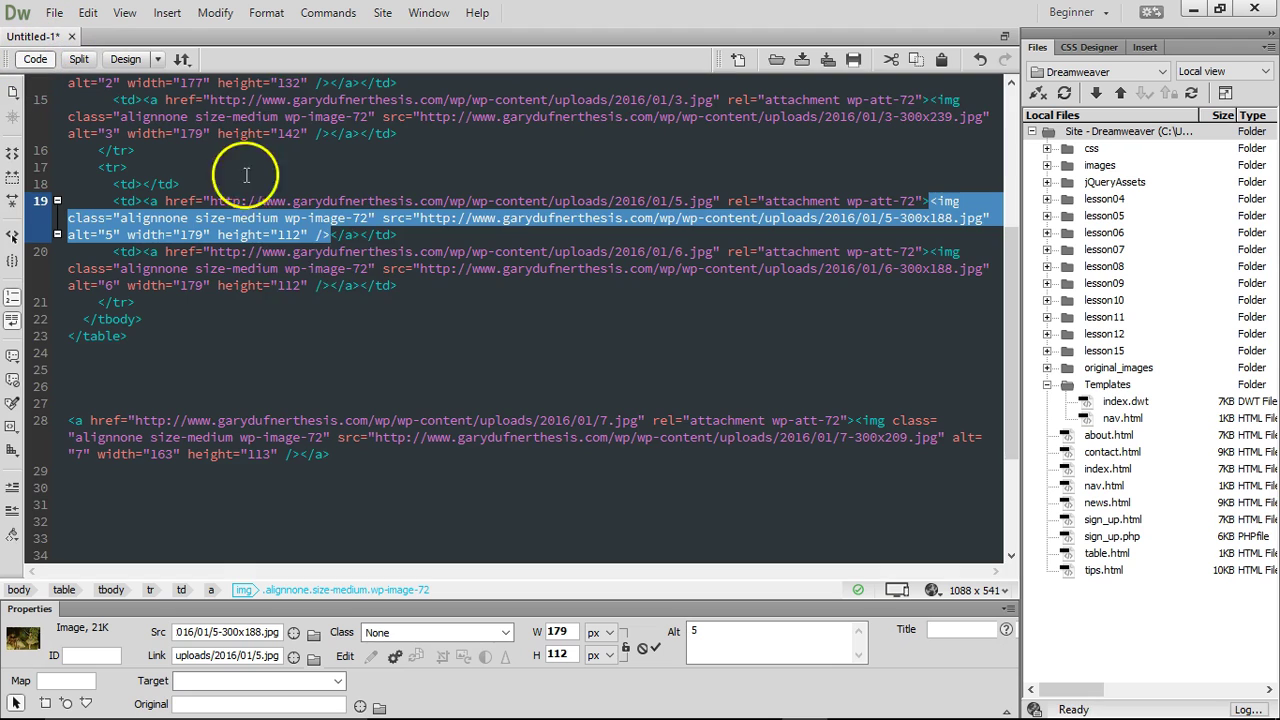
{"action": "left_click_drag", "start_coordinate": [363, 243], "coordinate": [145, 190]}
{"action": "key", "text": "ctrl+c"}
{"action": "key", "text": "Delete"}
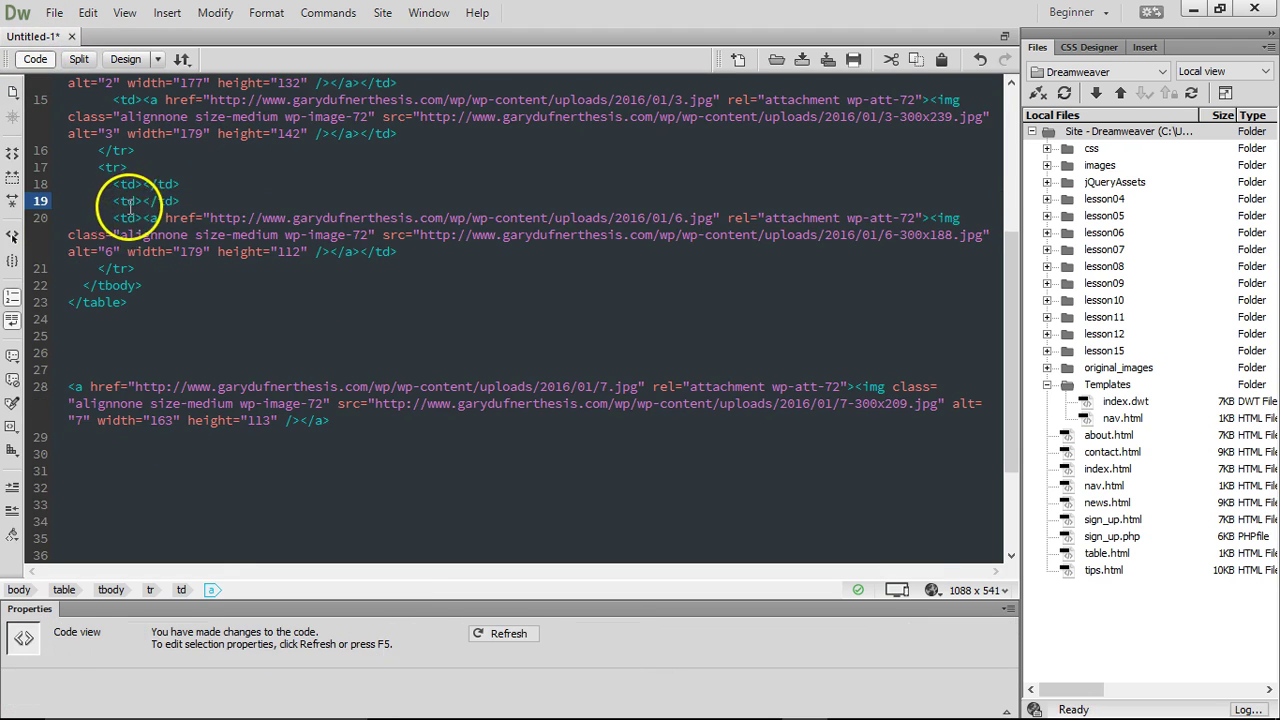
{"action": "left_click", "coordinate": [142, 184]}
{"action": "key", "text": "ctrl+v"}
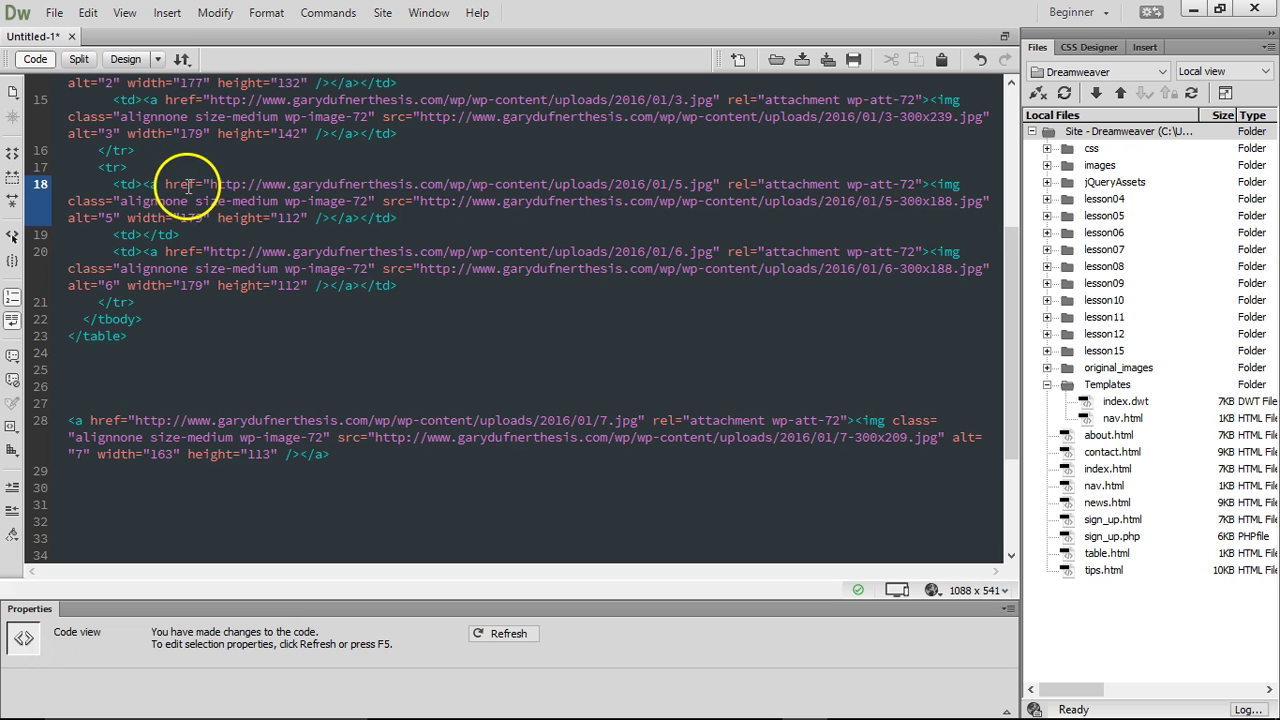
- Move the complete 6.jpg link and image code from the second row's third cell into its empty second cell
{"action": "left_click", "coordinate": [357, 285]}
{"action": "left_click_drag", "start_coordinate": [357, 285], "coordinate": [150, 251]}
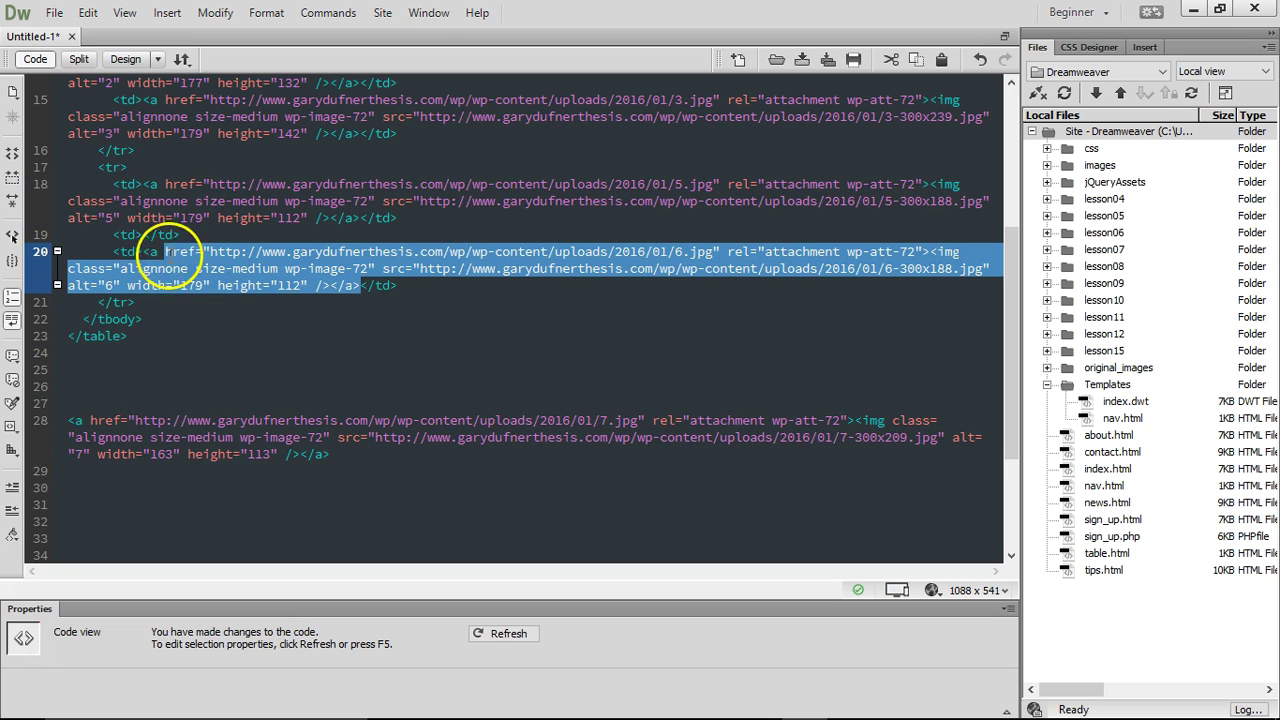
{"action": "key", "text": "ctrl+x"}
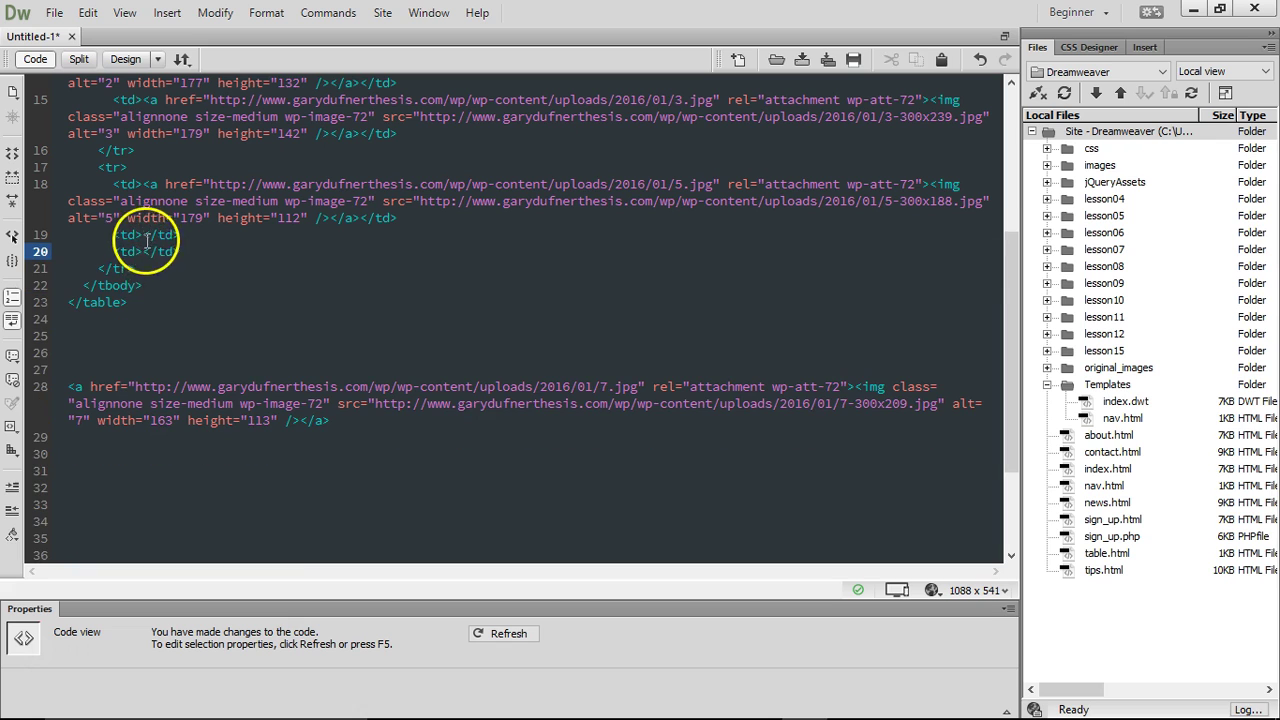
{"action": "left_click", "coordinate": [142, 235]}
{"action": "key", "text": "ctrl+v"}
- Move the complete 7.jpg link and image code into the second row's empty third cell and show the table in Design view
{"action": "left_click_drag", "start_coordinate": [340, 455], "coordinate": [33, 422]}
{"action": "key", "text": "ctrl+x"}
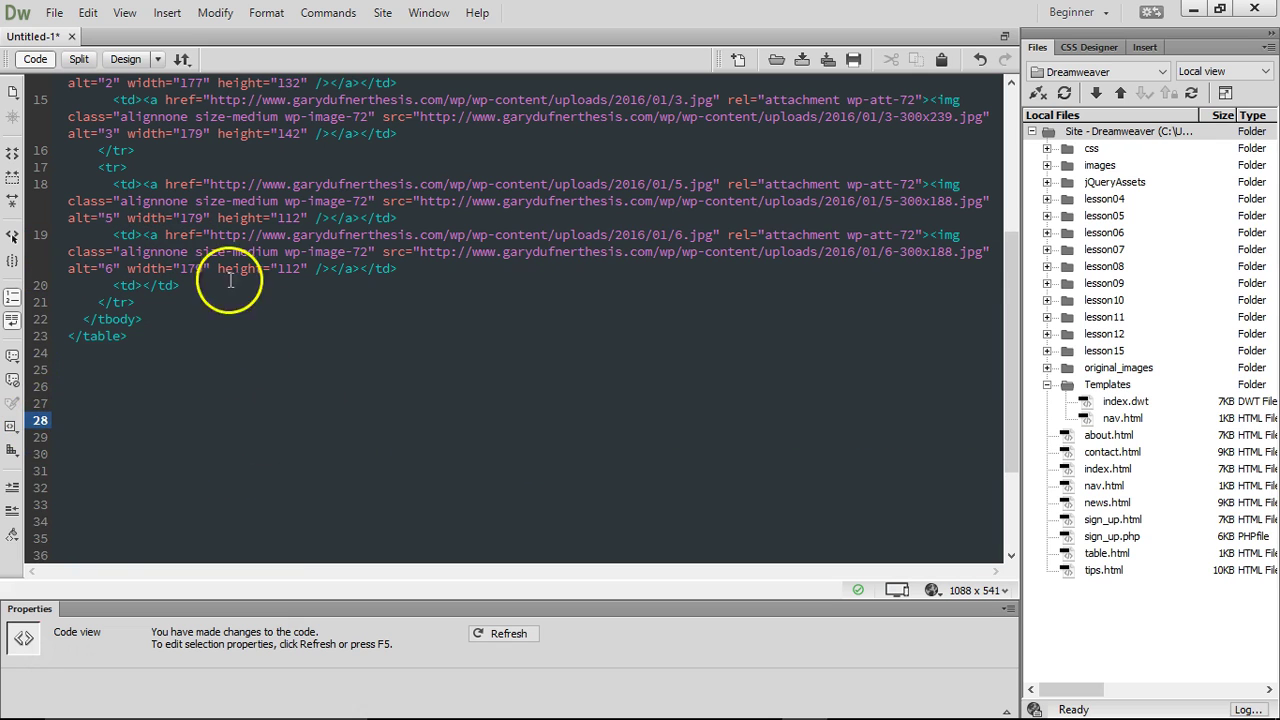
{"action": "left_click", "coordinate": [142, 285]}
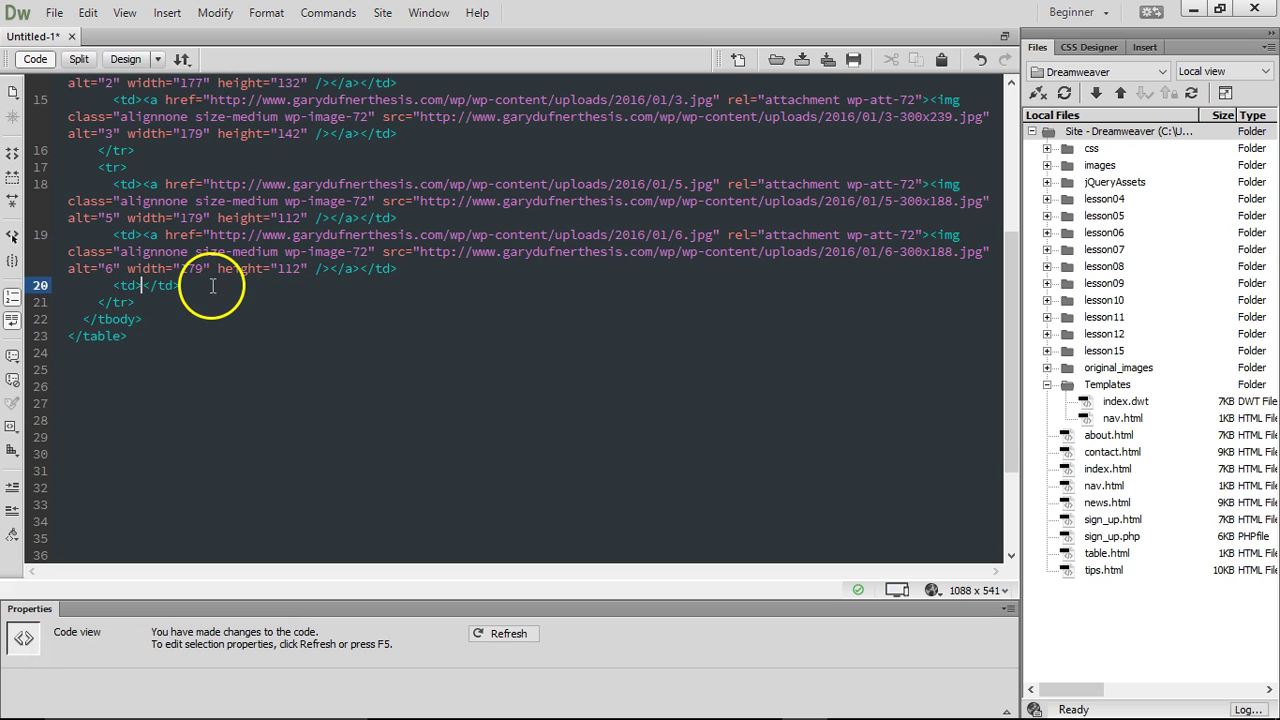
{"action": "key", "text": "ctrl+v"}
{"action": "left_click", "coordinate": [125, 59]}
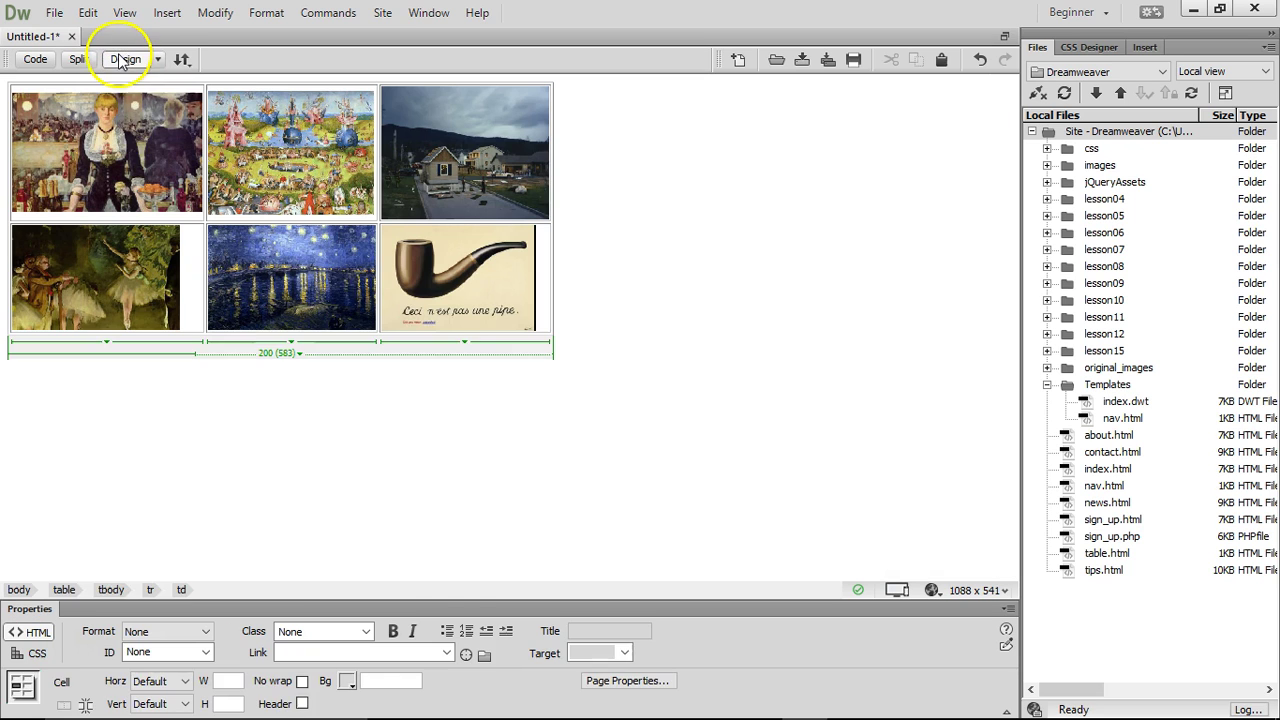
{"action": "left_click", "coordinate": [716, 279]}
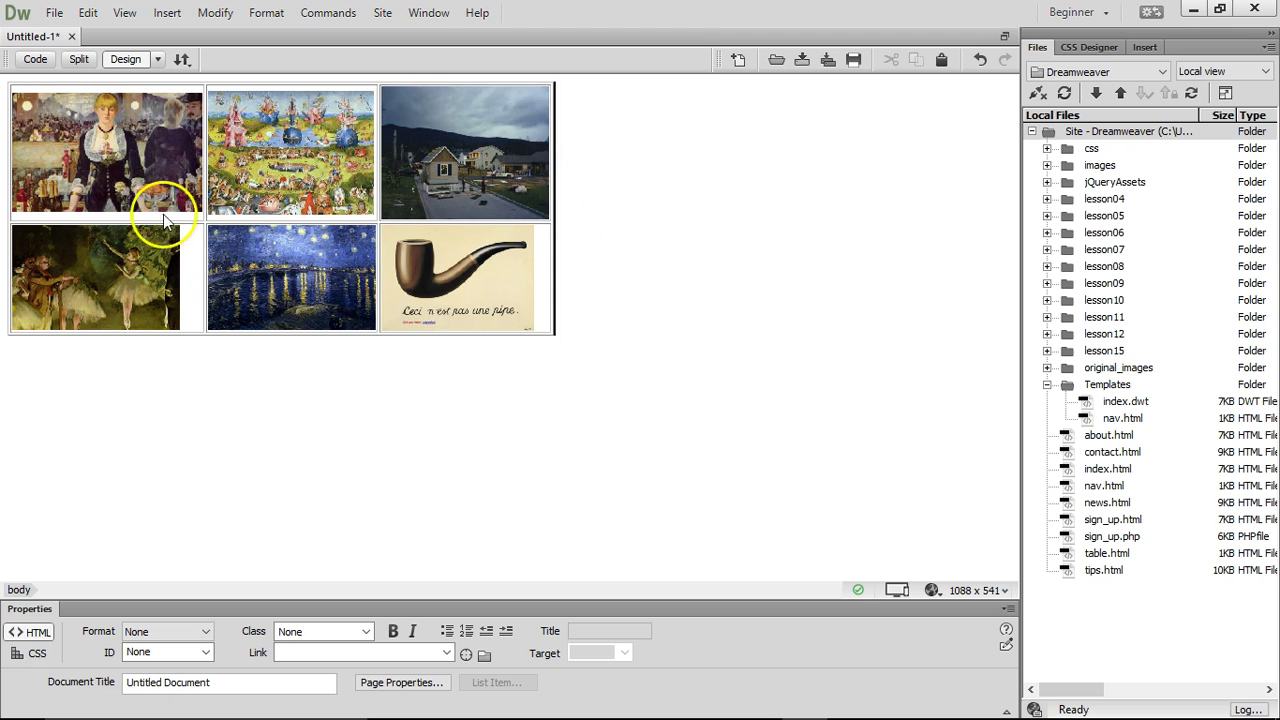
{"action": "left_click", "coordinate": [145, 272]}
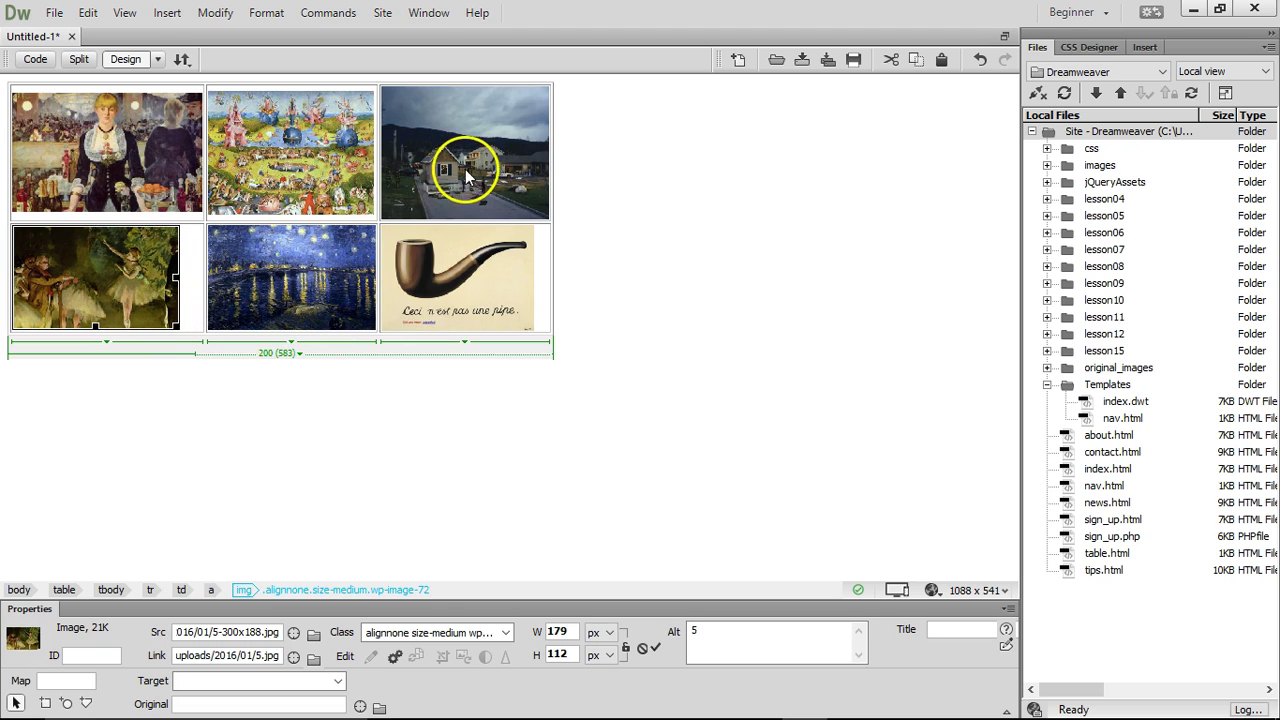
{"action": "left_click", "coordinate": [596, 202]}
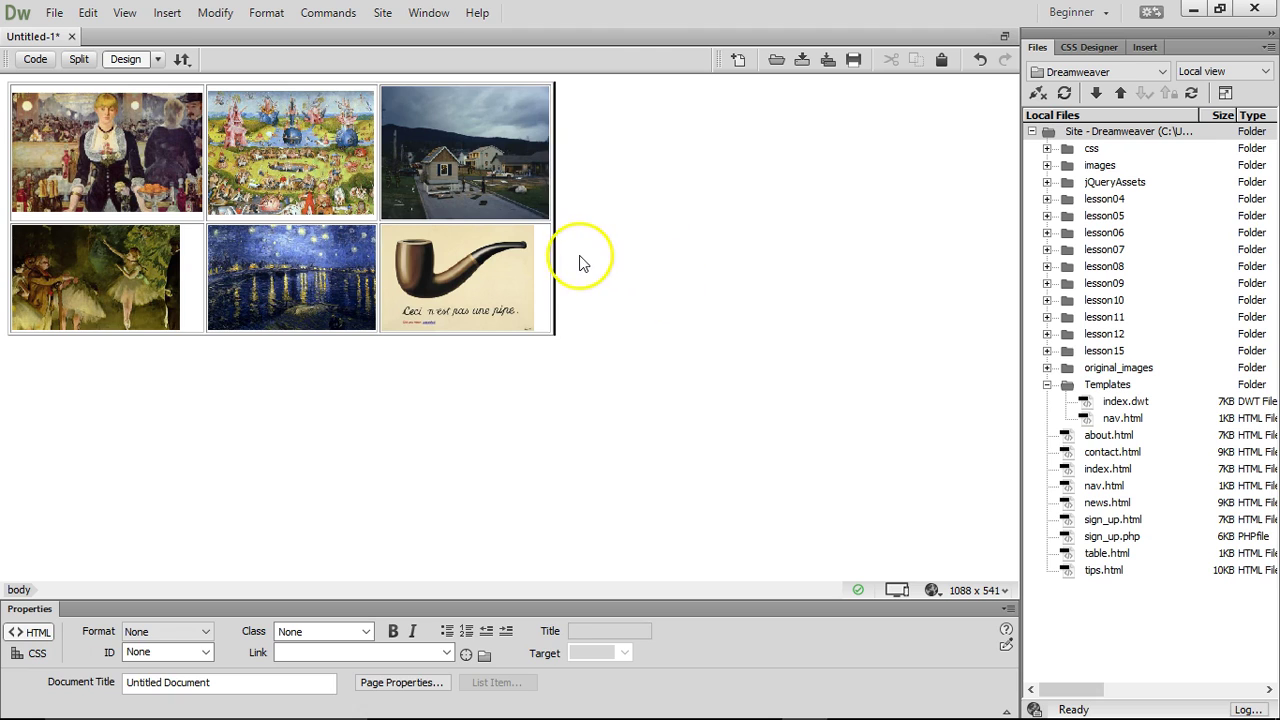
{"action": "left_click", "coordinate": [91, 200]}
{"action": "left_click", "coordinate": [609, 266]}
- Set the whole table's border to 0, cell spacing to 0 and cell padding to 10
{"action": "left_click", "coordinate": [260, 175]}
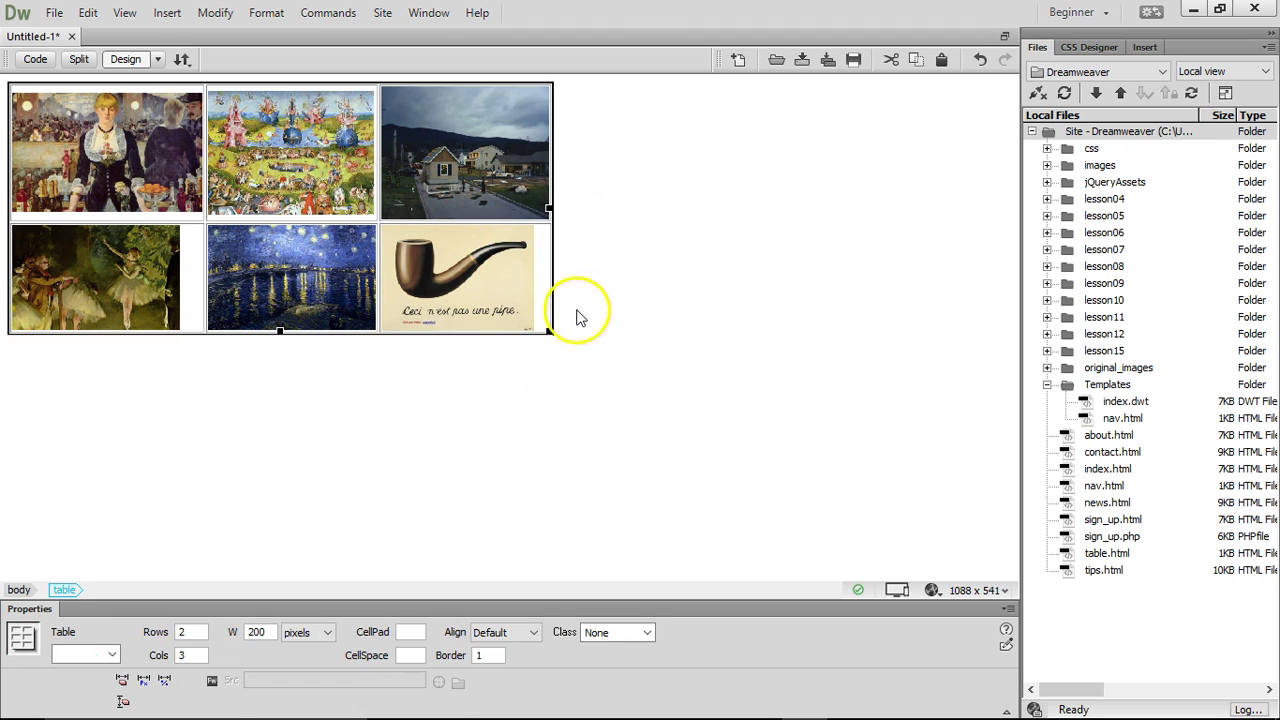
{"action": "left_click", "coordinate": [420, 654]}
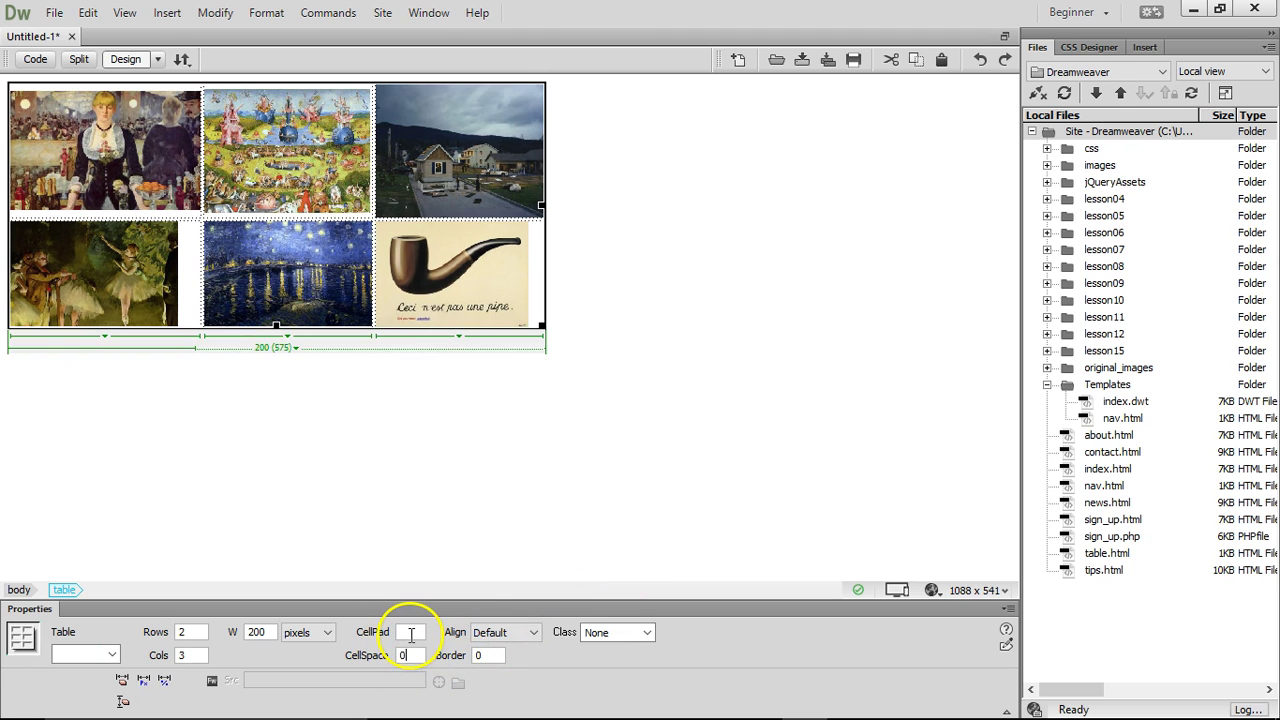
{"action": "left_click", "coordinate": [411, 632]}
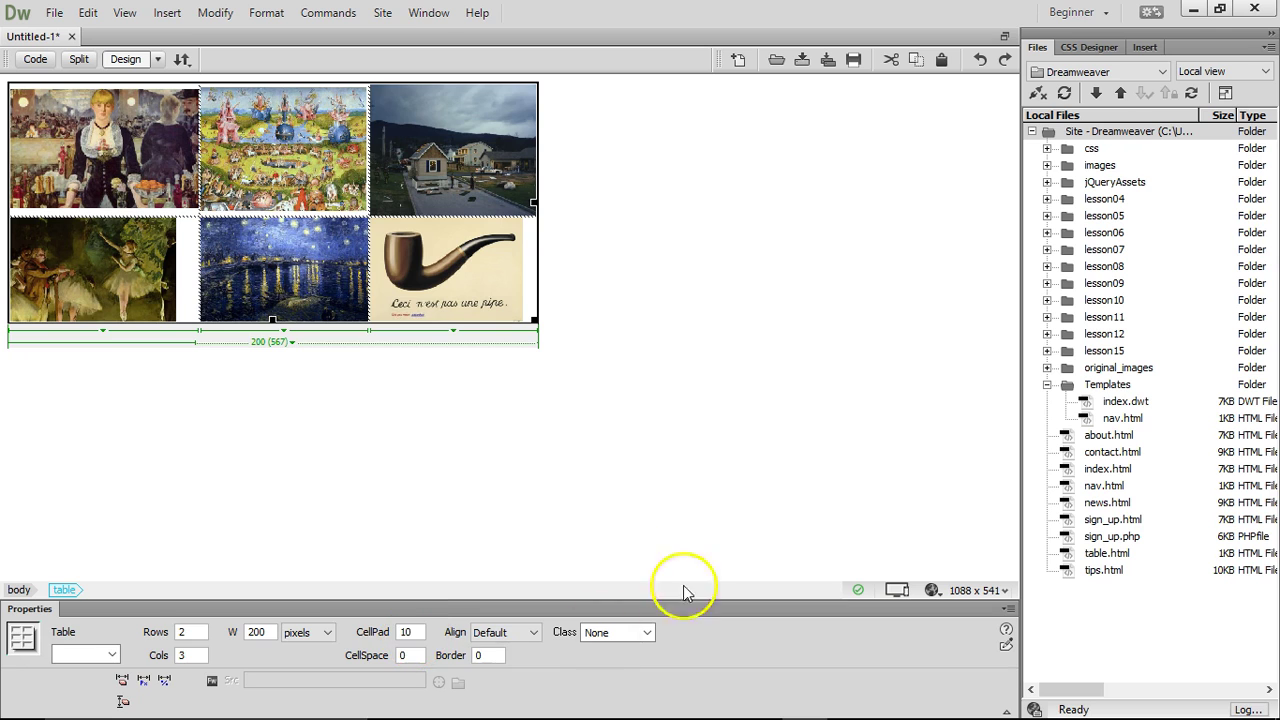
{"action": "left_click", "coordinate": [698, 322]}
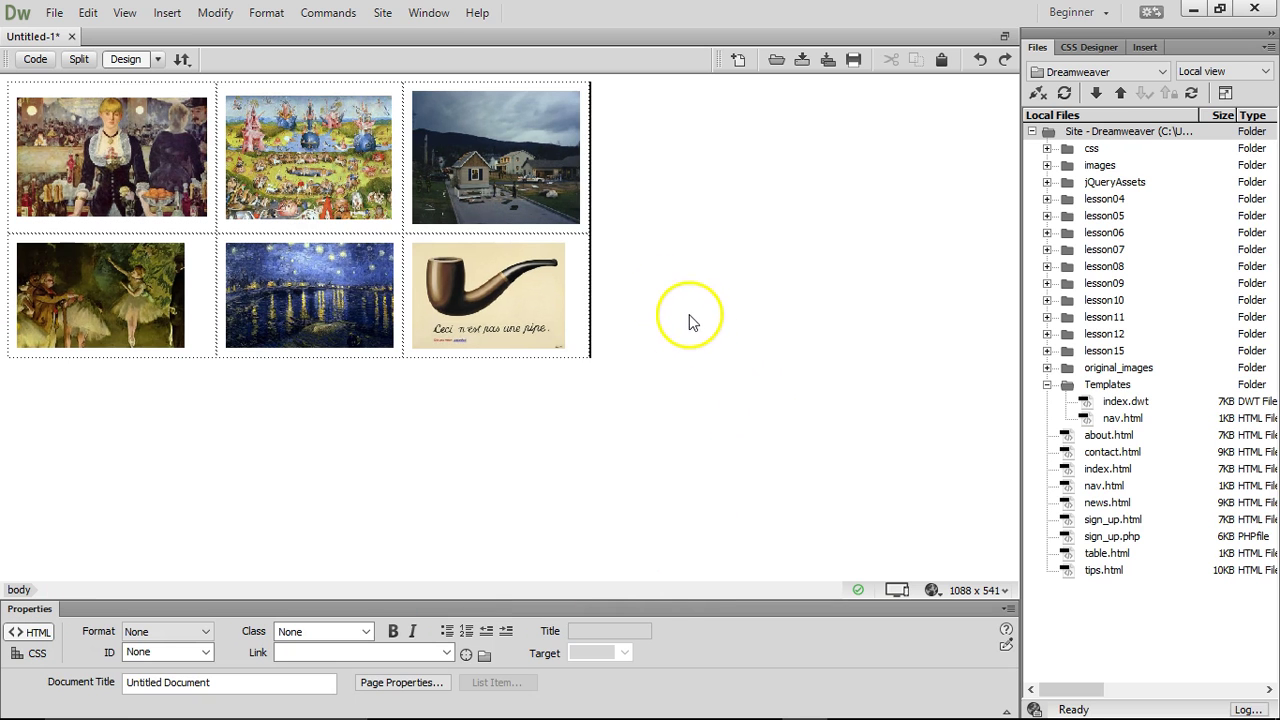
- Select the whole table and copy its complete HTML code from Code view
{"action": "left_click", "coordinate": [590, 262]}
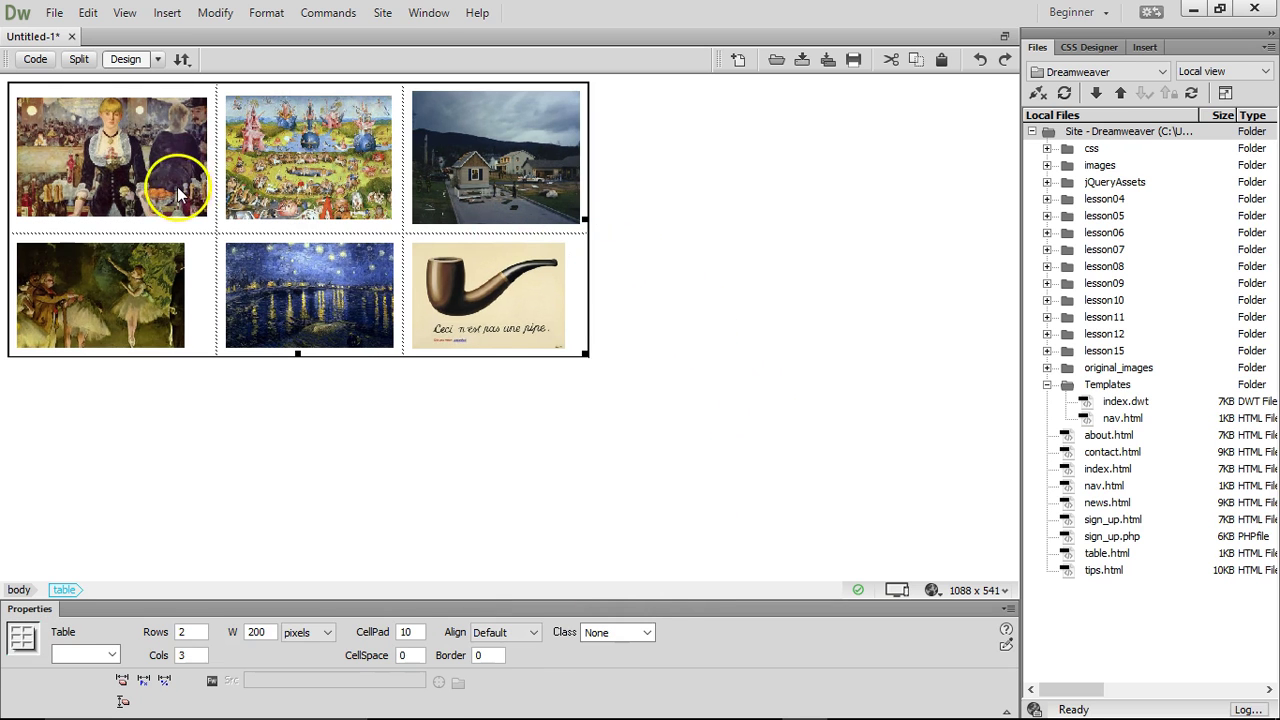
{"action": "left_click", "coordinate": [35, 59]}
{"action": "scroll", "coordinate": [505, 264], "scroll_direction": "down", "scroll_amount": 5}
{"action": "scroll", "coordinate": [520, 283], "scroll_direction": "up", "scroll_amount": 5}
{"action": "scroll", "coordinate": [518, 286], "scroll_direction": "down", "scroll_amount": 5}
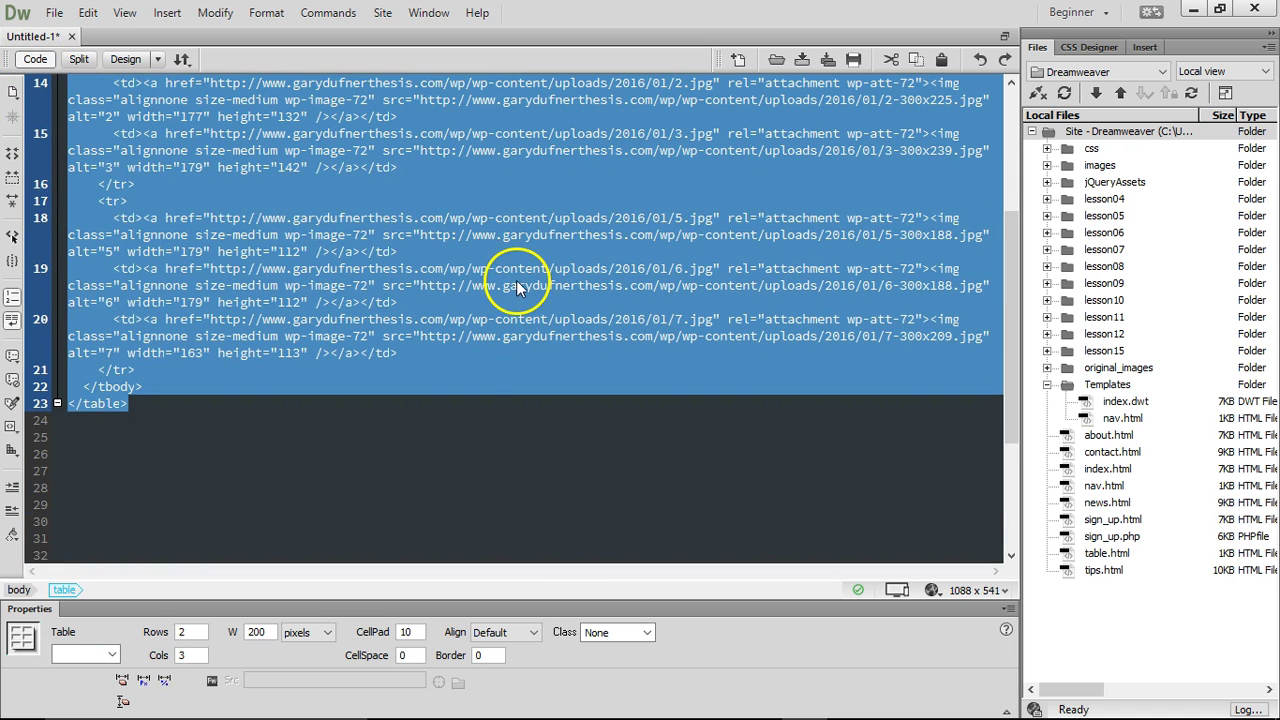
{"action": "mouse_move", "coordinate": [590, 712]}
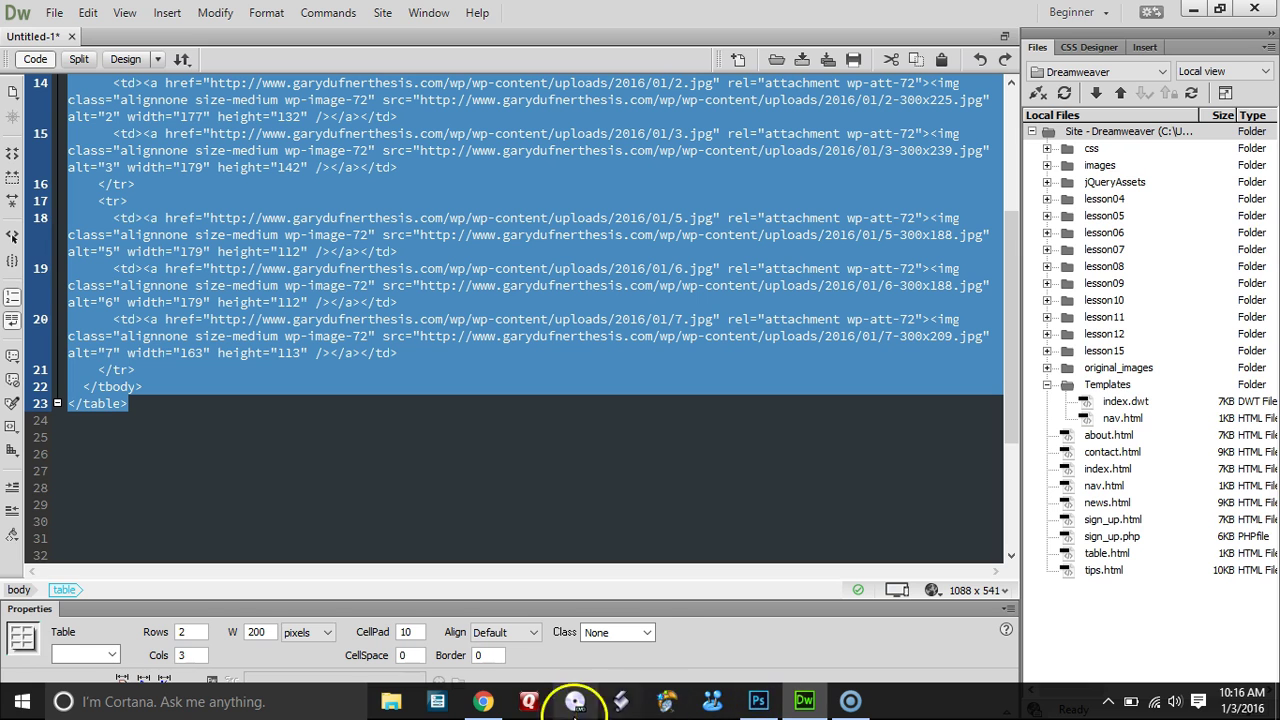
- Switch to Chrome, replace the WordPress Photos page's selected image code with the copied table code, and update the page
{"action": "left_click", "coordinate": [484, 702]}
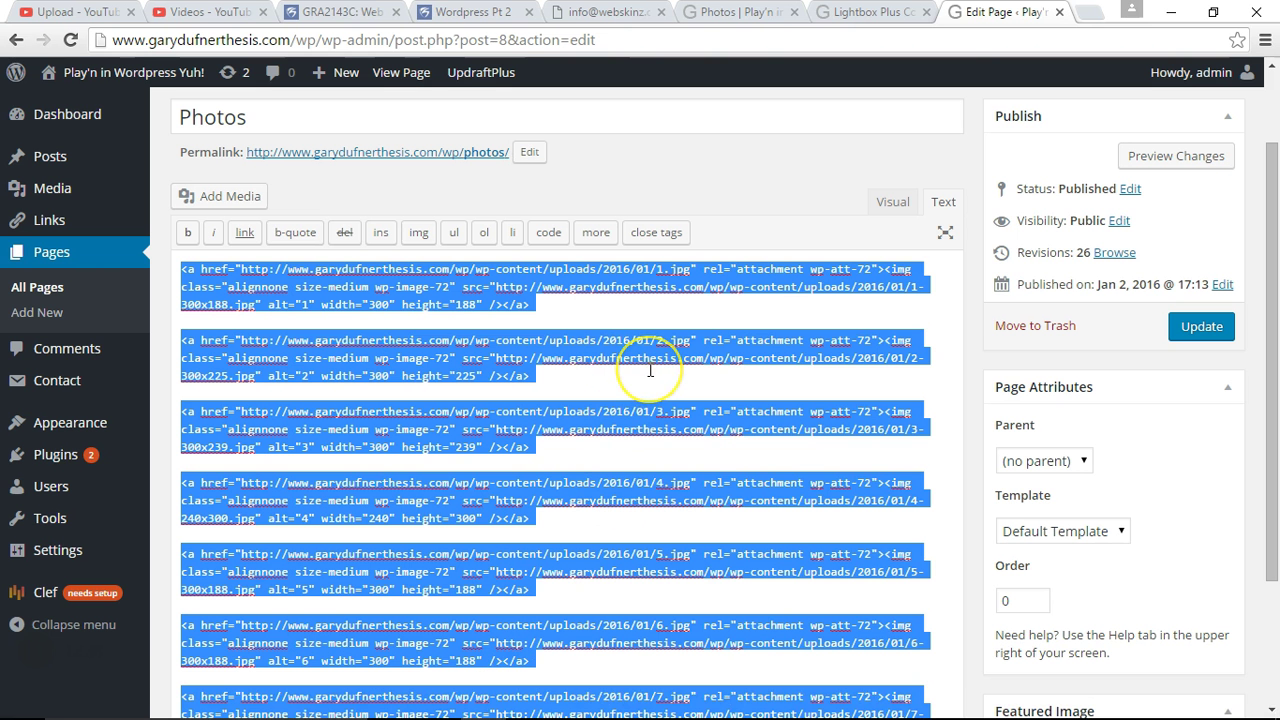
{"action": "key", "text": "ctrl+v"}
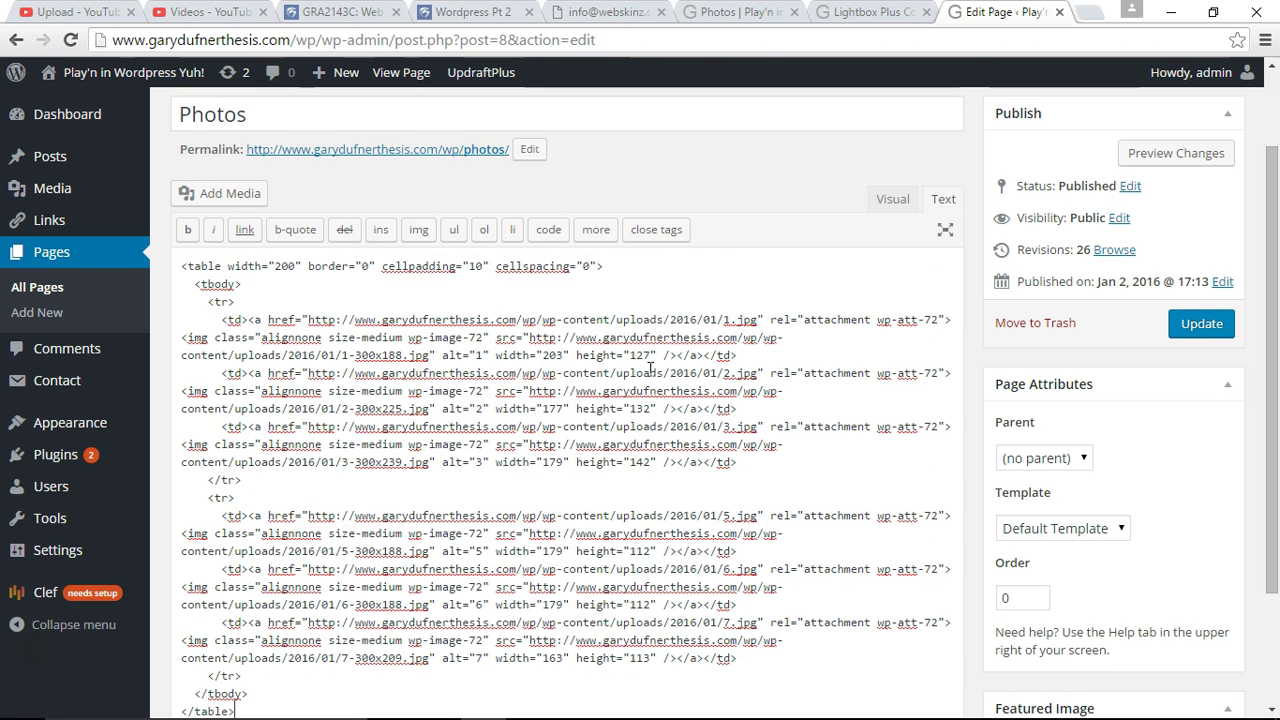
{"action": "left_click", "coordinate": [1201, 328]}
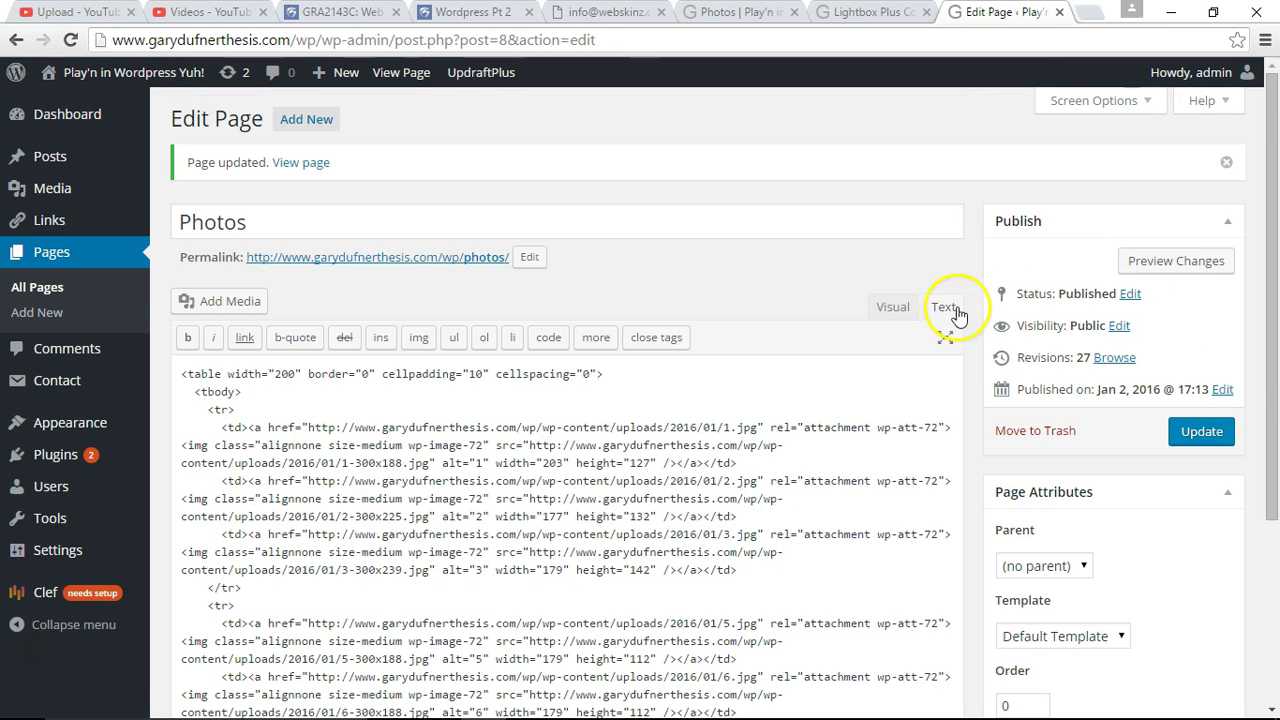
- Check the table layout in the page's Visual editor, then return to the Text editor
{"action": "left_click", "coordinate": [895, 307]}
{"action": "scroll", "coordinate": [770, 400], "scroll_direction": "down", "scroll_amount": 2}
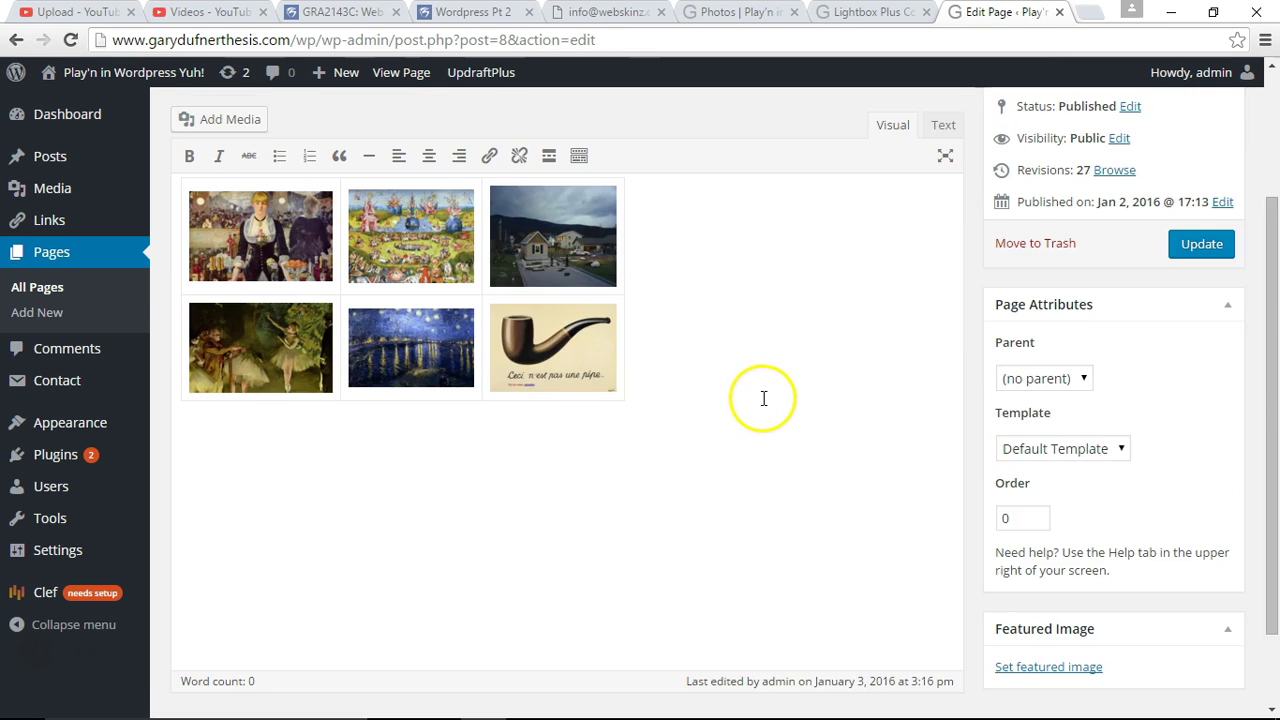
{"action": "scroll", "coordinate": [763, 398], "scroll_direction": "up", "scroll_amount": 2}
{"action": "left_click", "coordinate": [943, 307]}
- View the live Photos page, open the first thumbnail in the lightbox, advance to the fourth image and close it
{"action": "left_click", "coordinate": [735, 12]}
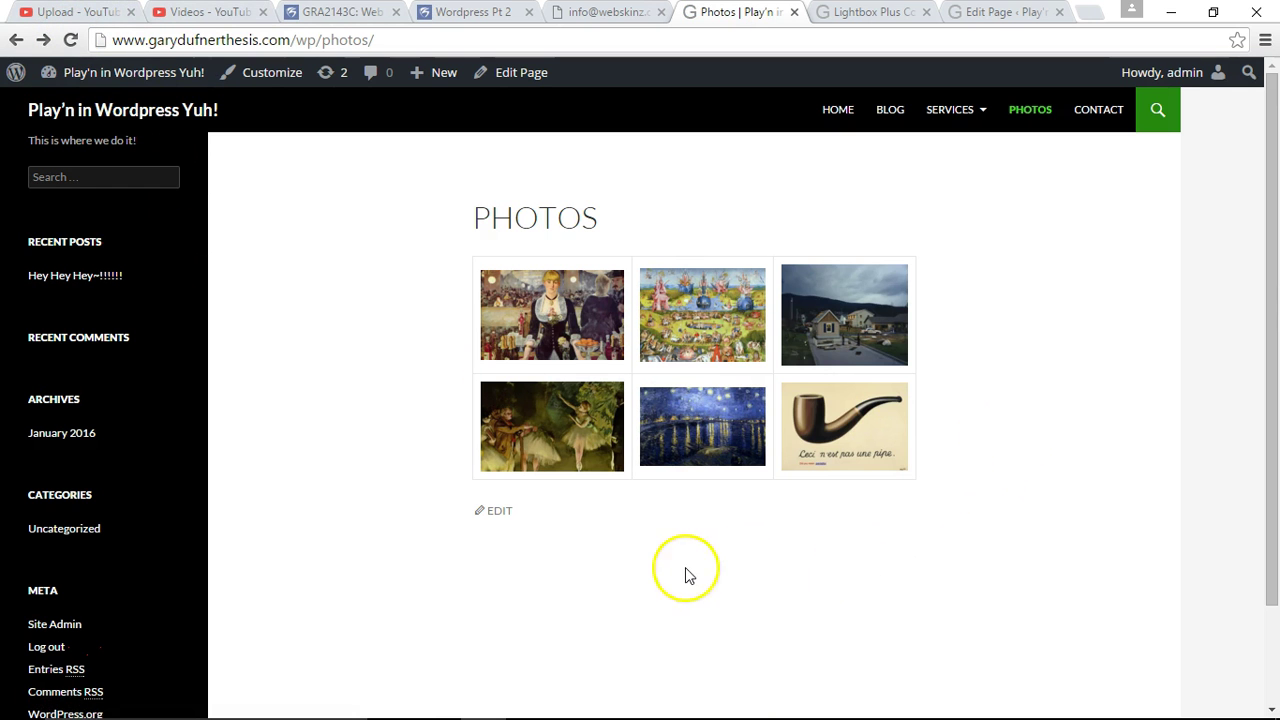
{"action": "left_click", "coordinate": [530, 302]}
{"action": "left_click", "coordinate": [843, 363]}
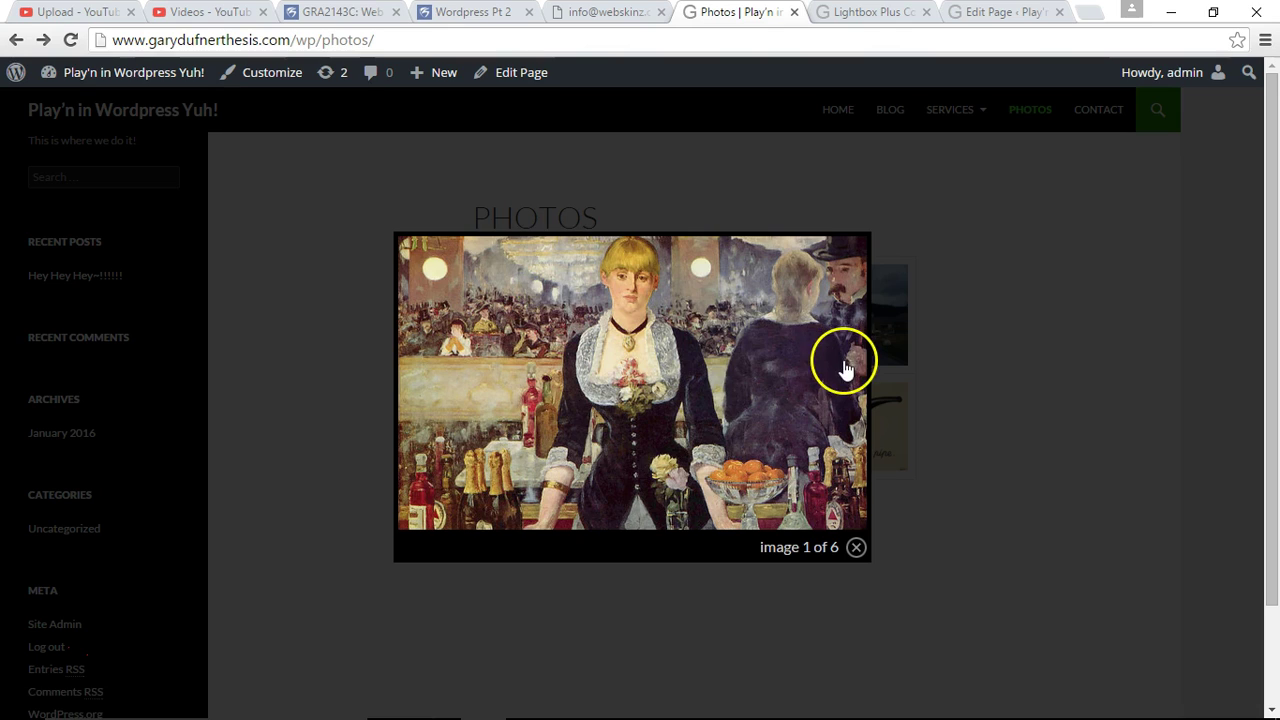
{"action": "left_click", "coordinate": [940, 360]}
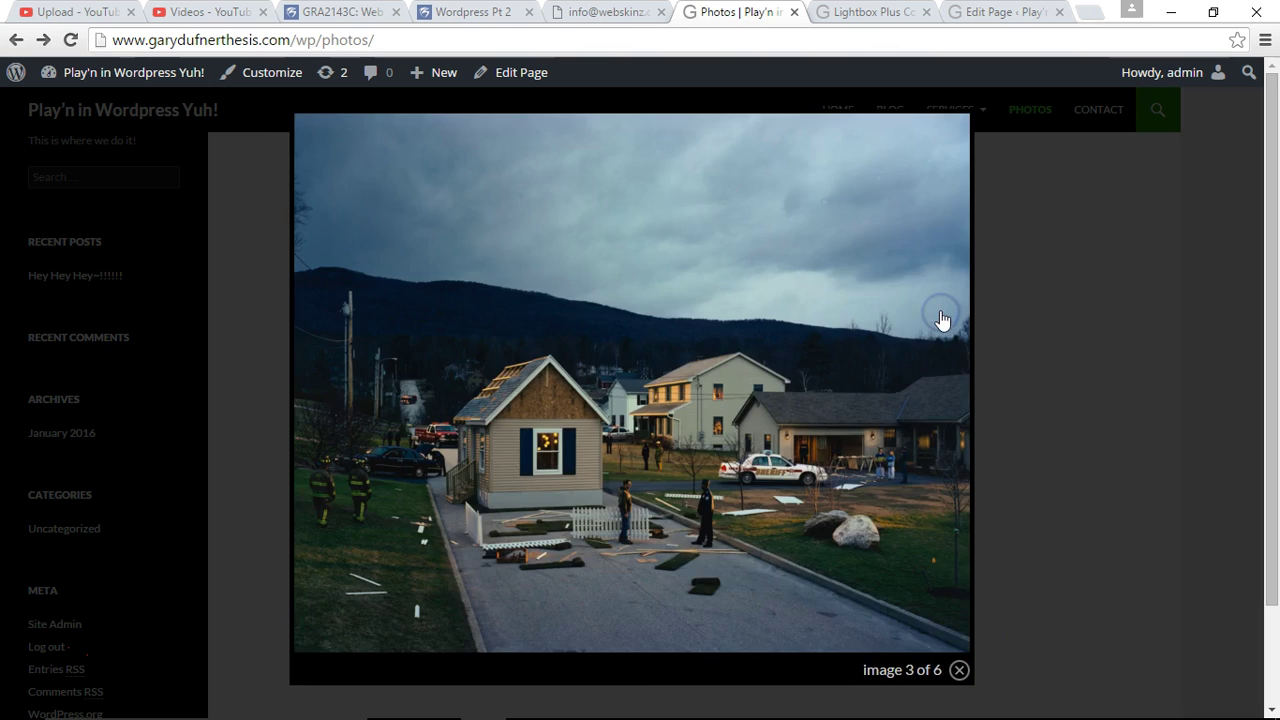
{"action": "left_click", "coordinate": [938, 314]}
{"action": "left_click", "coordinate": [1055, 666]}
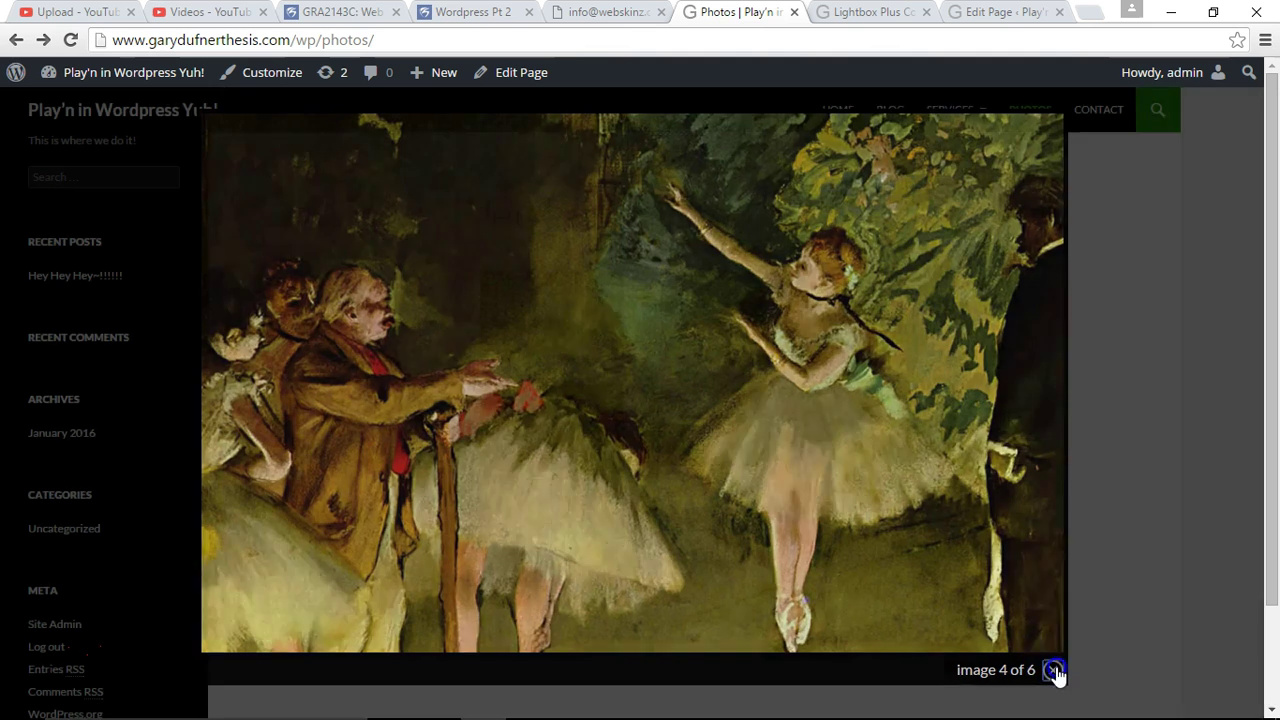
{"action": "left_click", "coordinate": [723, 568]}
{"action": "left_click", "coordinate": [637, 544]}
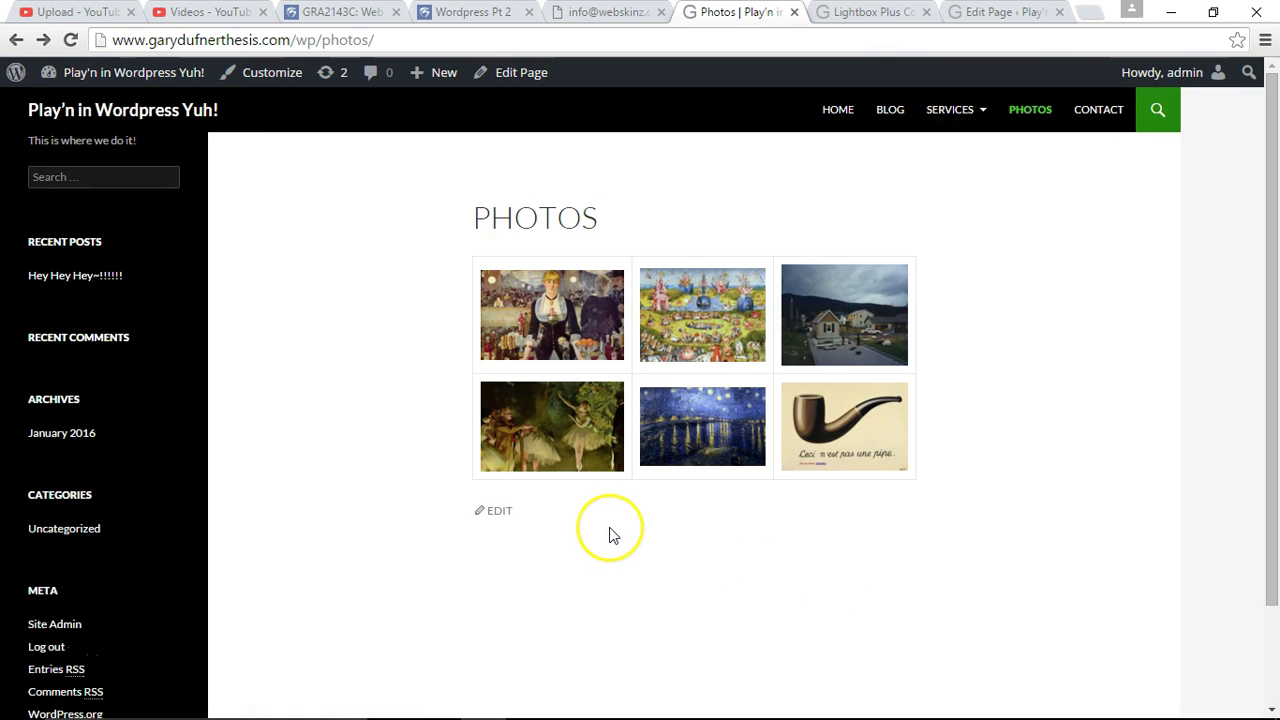